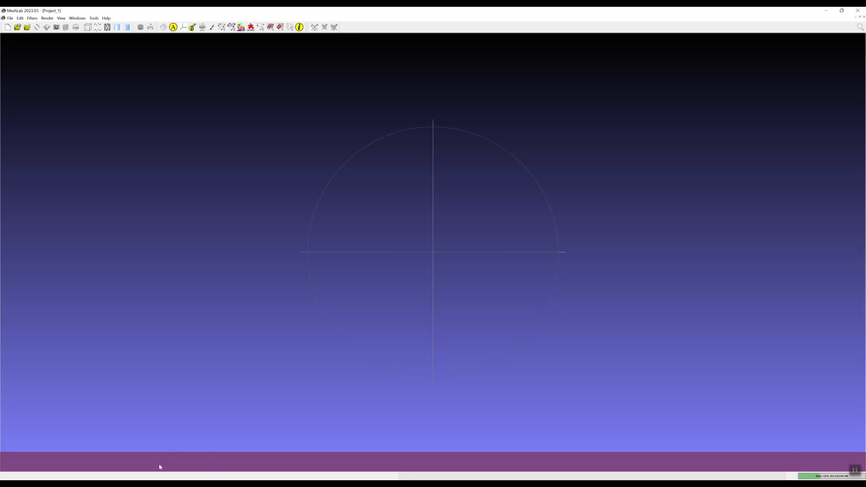
# - Import Skull_9_0522c0251_GrayValue and Skull_9_0522c0251_Optimal from the skullcomparison folder into the project
pyautogui.click(162, 471)
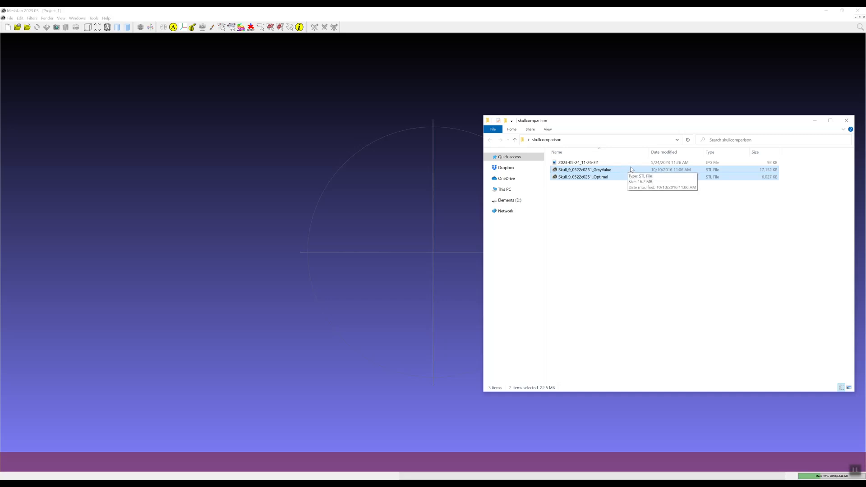
pyautogui.moveTo(624, 170); pyautogui.dragTo(283, 133)
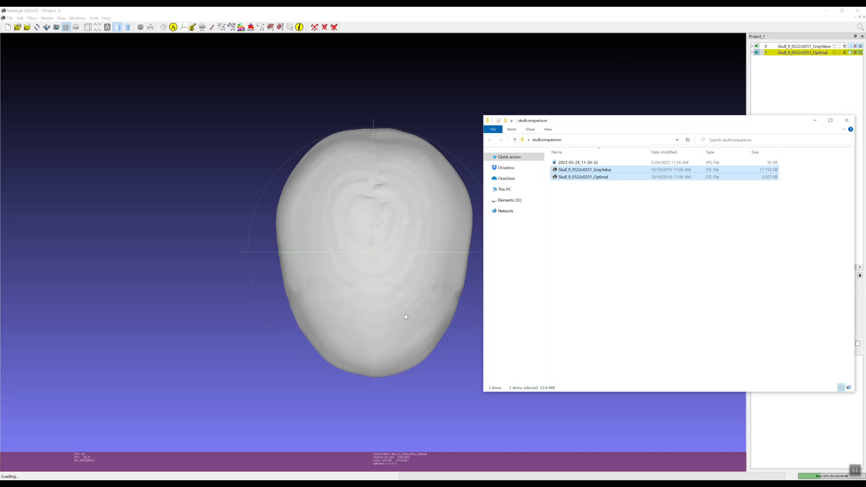
pyautogui.click(437, 353)
# - Turn the skull to face front and reduce the camera's field of view to orthographic
pyautogui.moveTo(381, 362); pyautogui.dragTo(397, 240)
pyautogui.scroll(-2, 372, 299)
pyautogui.scroll(4, 372, 299)
pyautogui.moveTo(356, 259); pyautogui.dragTo(437, 292)
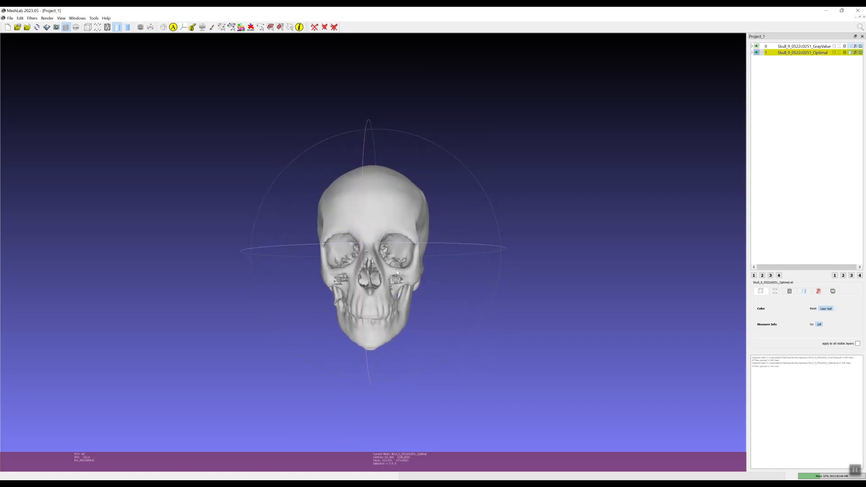
pyautogui.keyDown('shift'); pyautogui.scroll(-20, 434, 277); pyautogui.keyUp('shift')
pyautogui.keyDown('shift'); pyautogui.scroll(-8, 435, 276); pyautogui.keyUp('shift')
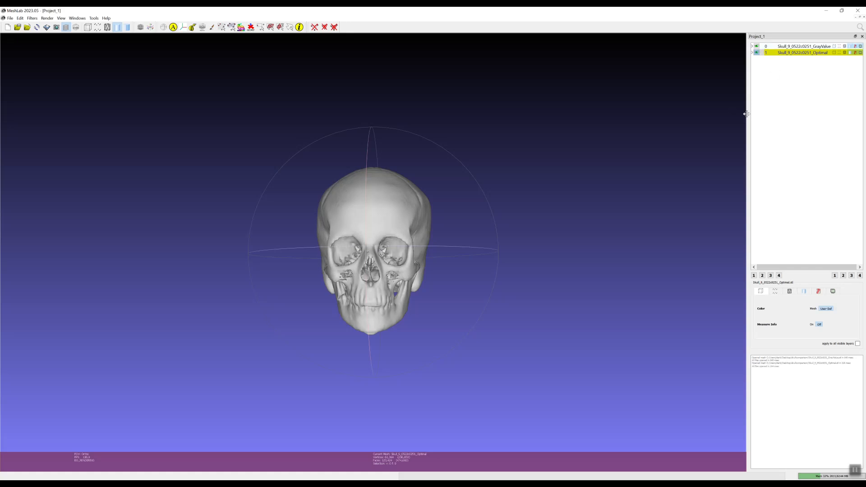
# - Hide the Optimal mesh and make the GrayValue mesh the current layer
pyautogui.moveTo(746, 113); pyautogui.dragTo(744, 114)
pyautogui.click(756, 54)
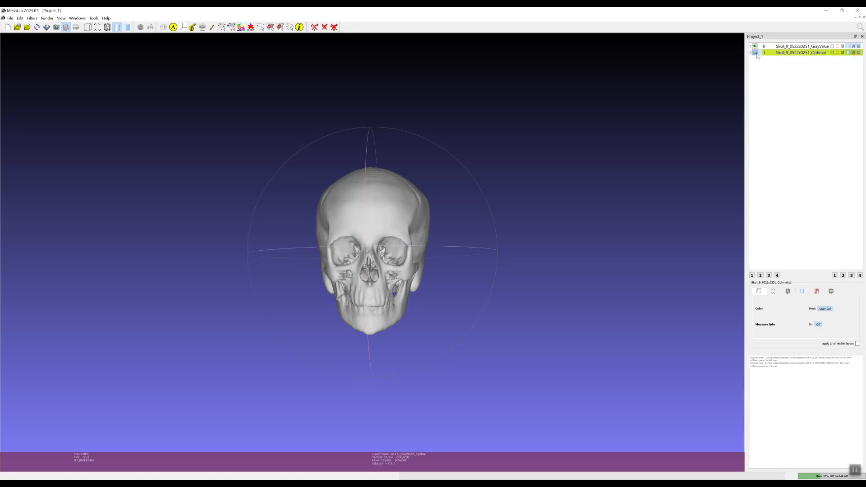
pyautogui.click(757, 53)
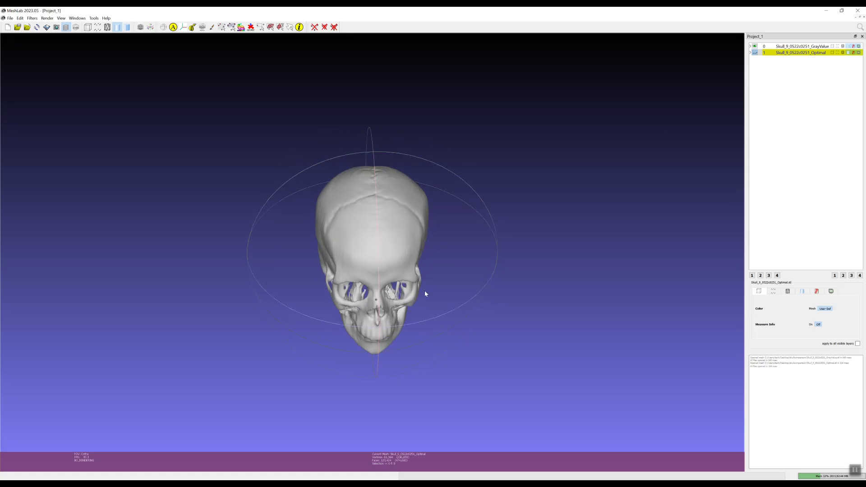
pyautogui.click(779, 47)
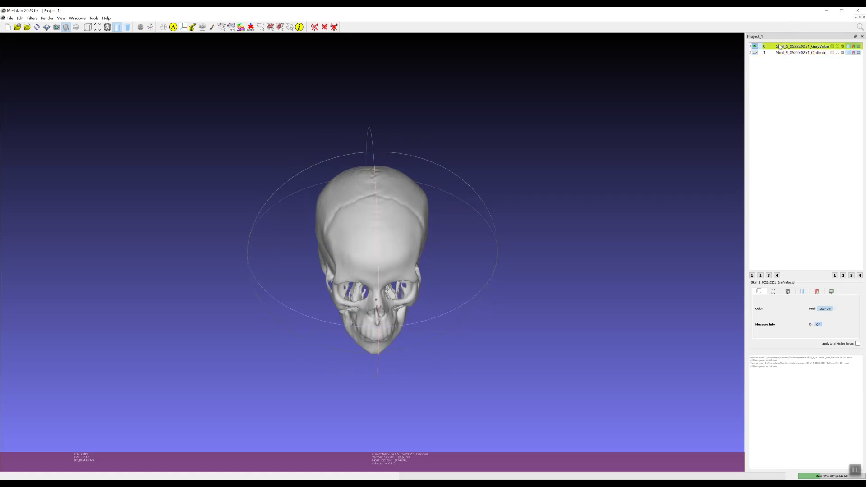
# - Show the Optimal mesh, hide the GrayValue mesh and make Optimal the current layer
pyautogui.click(756, 53)
pyautogui.click(775, 52)
pyautogui.click(755, 46)
pyautogui.click(779, 46)
pyautogui.click(780, 53)
# - Examine the Optimal skull's surface from several angles and distances
pyautogui.moveTo(419, 305); pyautogui.dragTo(381, 246)
pyautogui.scroll(-3, 412, 271)
pyautogui.scroll(5, 412, 271)
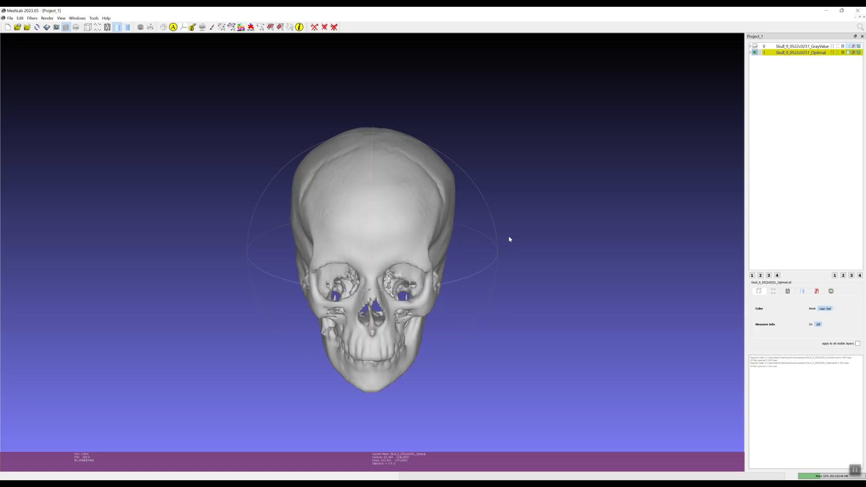
pyautogui.moveTo(503, 207); pyautogui.dragTo(457, 246)
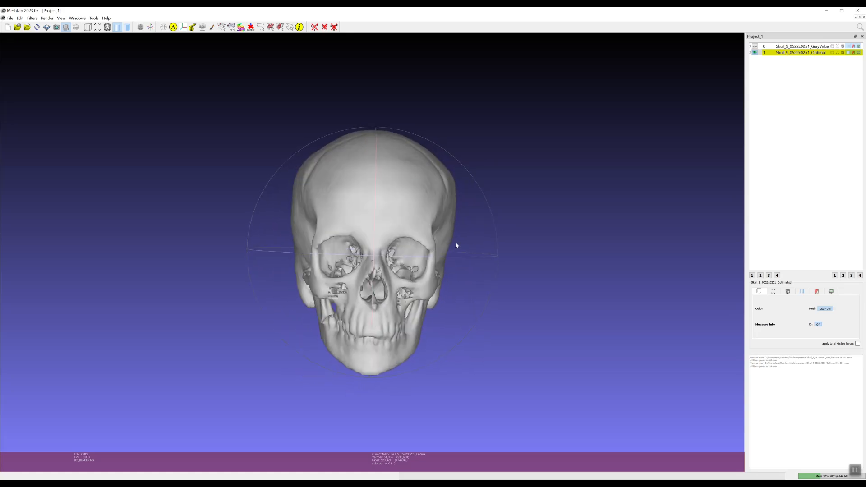
pyautogui.moveTo(365, 215); pyautogui.dragTo(536, 237)
pyautogui.moveTo(439, 216); pyautogui.dragTo(420, 245)
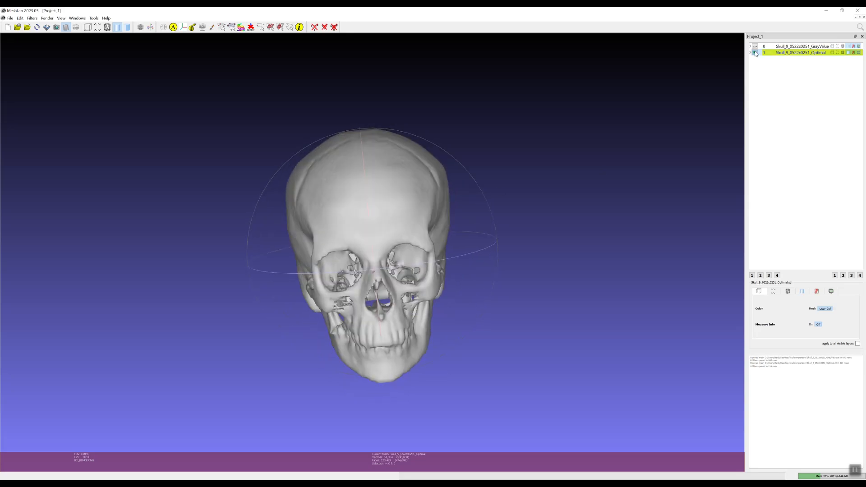
pyautogui.moveTo(443, 295); pyautogui.dragTo(372, 241)
# - Set the Optimal mesh's solid shading to Face and inspect its surface
pyautogui.click(803, 292)
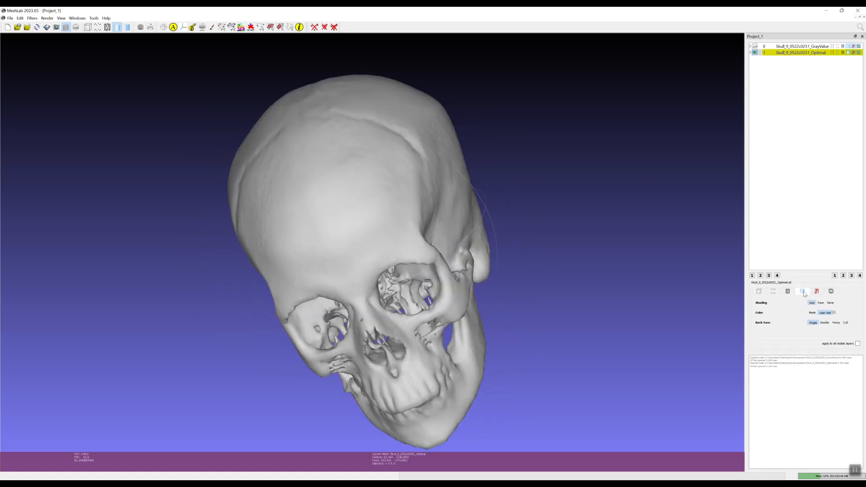
pyautogui.moveTo(531, 297); pyautogui.dragTo(426, 273)
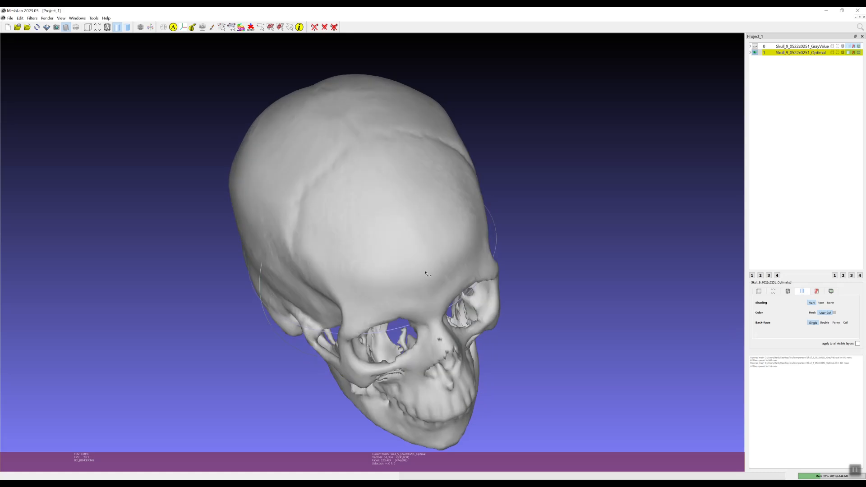
pyautogui.moveTo(562, 275); pyautogui.dragTo(419, 274)
pyautogui.scroll(2, 419, 274)
pyautogui.moveTo(448, 328); pyautogui.dragTo(426, 194)
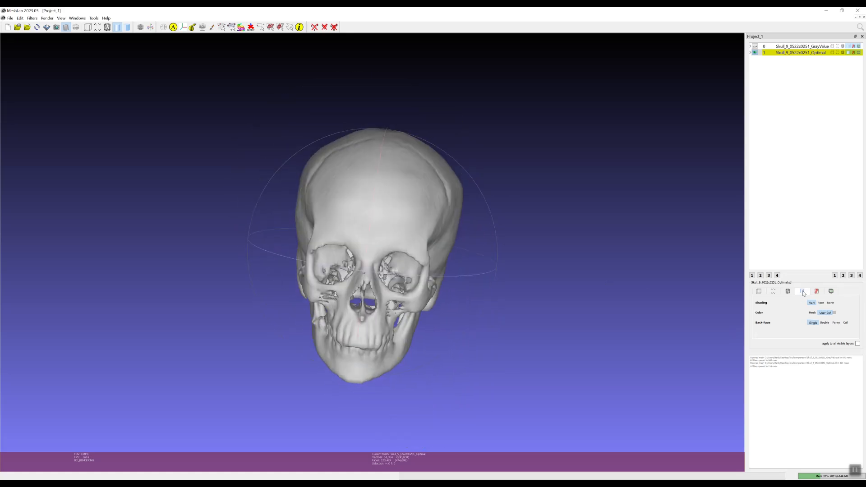
pyautogui.click(821, 303)
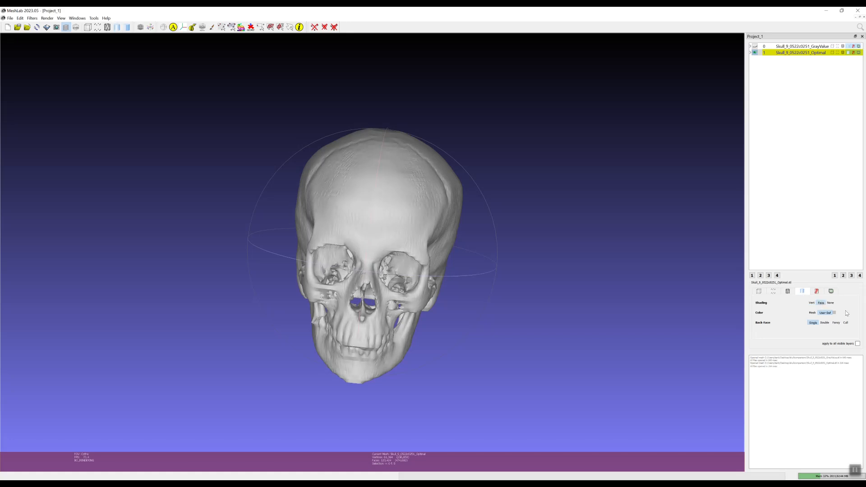
pyautogui.moveTo(310, 258); pyautogui.dragTo(409, 343)
pyautogui.scroll(4, 426, 263)
# - Display only the GrayValue mesh and set its shading to Face to inspect its surface
pyautogui.click(800, 46)
pyautogui.click(755, 53)
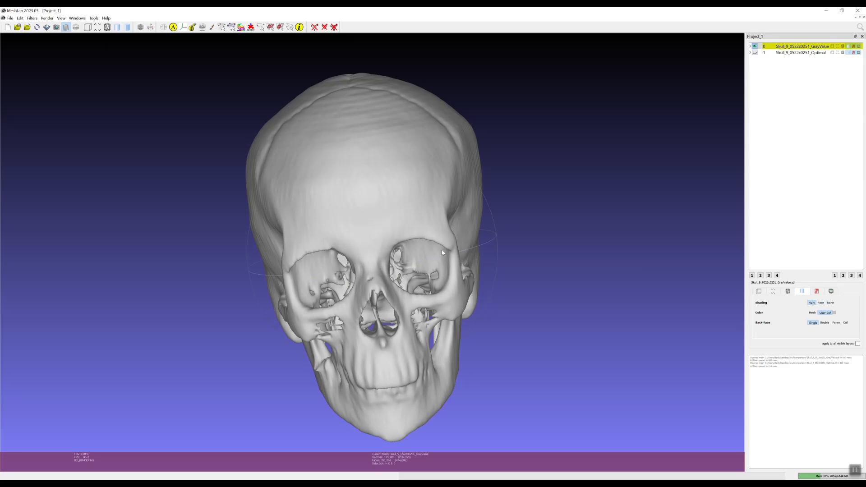
pyautogui.moveTo(429, 230); pyautogui.dragTo(434, 229)
pyautogui.click(821, 303)
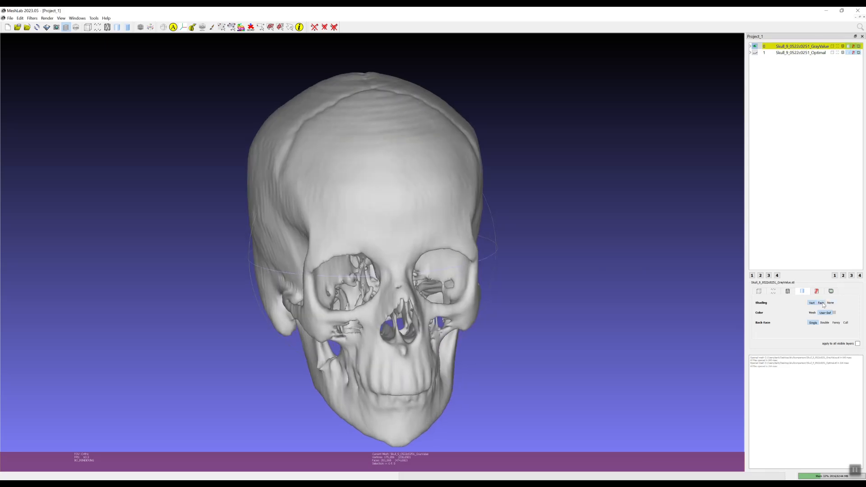
pyautogui.moveTo(388, 194); pyautogui.dragTo(384, 213)
pyautogui.scroll(2, 391, 268)
pyautogui.moveTo(399, 254); pyautogui.dragTo(478, 252)
pyautogui.scroll(3, 427, 270)
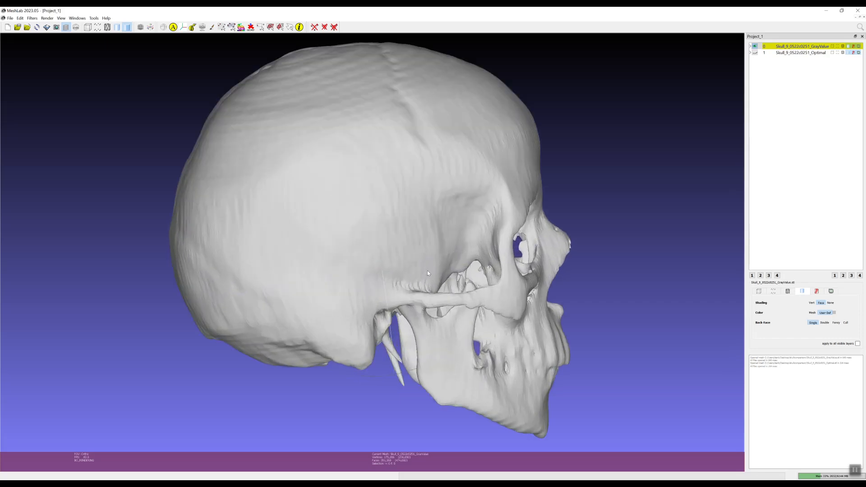
pyautogui.moveTo(532, 280); pyautogui.dragTo(417, 267)
pyautogui.scroll(3, 380, 233)
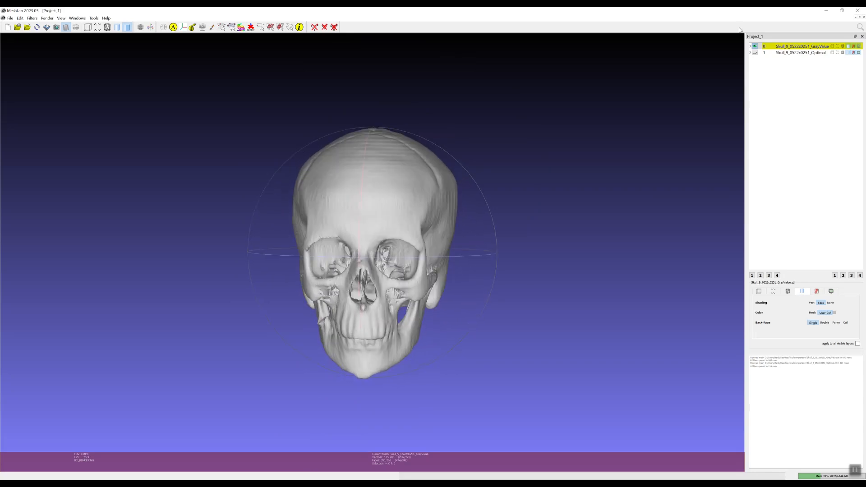
# - Show the Optimal mesh again as the current layer and split the current view vertically
pyautogui.click(755, 53)
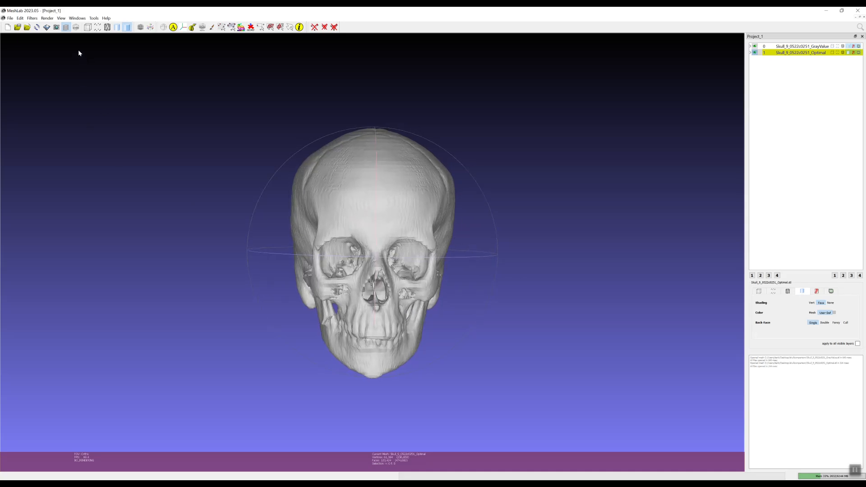
pyautogui.click(75, 19)
pyautogui.moveTo(116, 60)
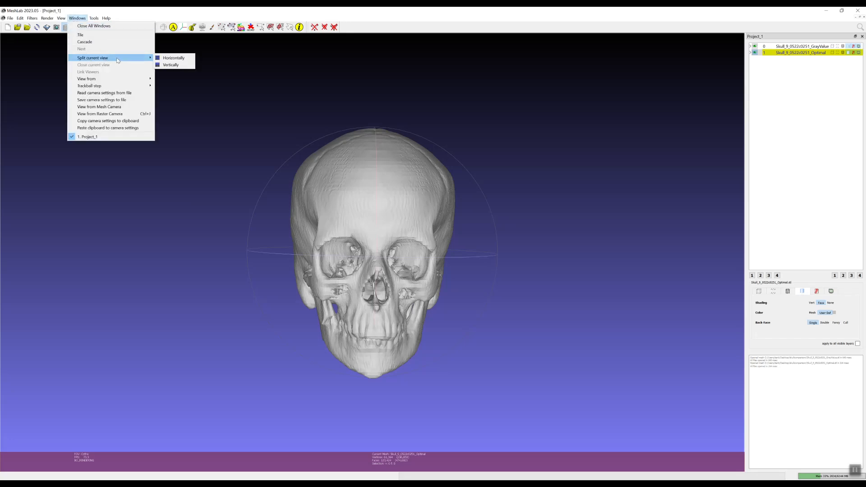
pyautogui.click(185, 67)
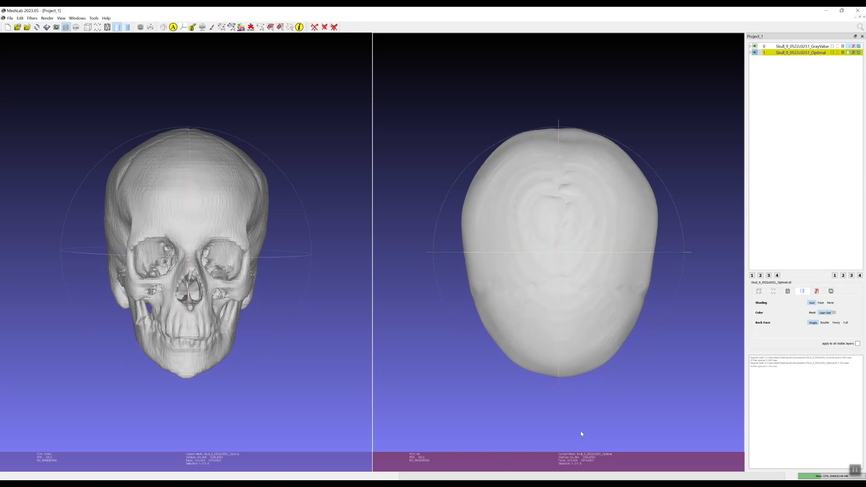
# - Turn the skull to face front in the new view and display only the GrayValue mesh as the current layer
pyautogui.moveTo(566, 344); pyautogui.dragTo(570, 308)
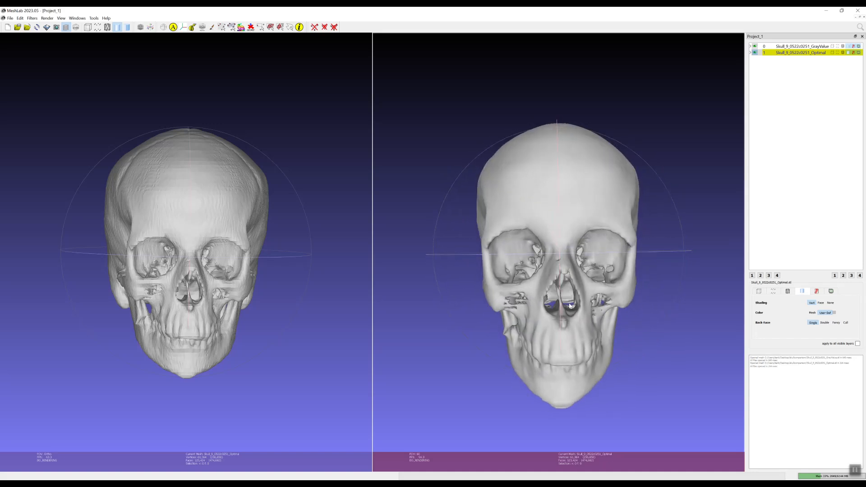
pyautogui.click(755, 53)
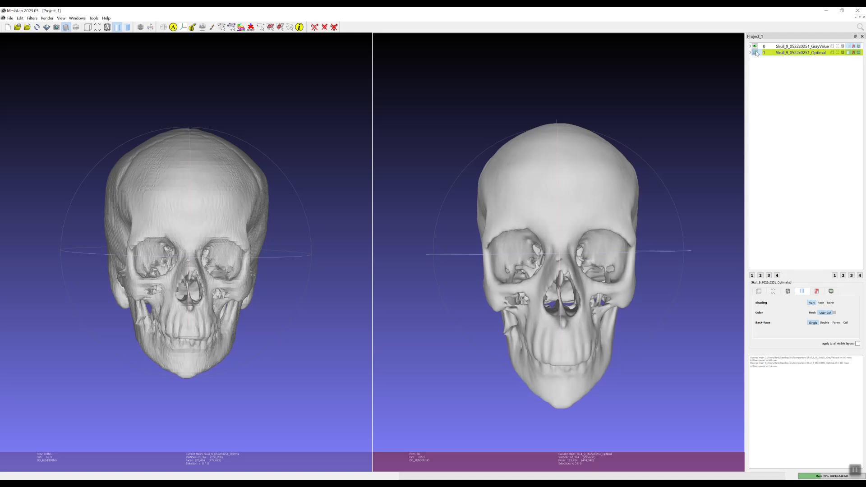
pyautogui.click(784, 47)
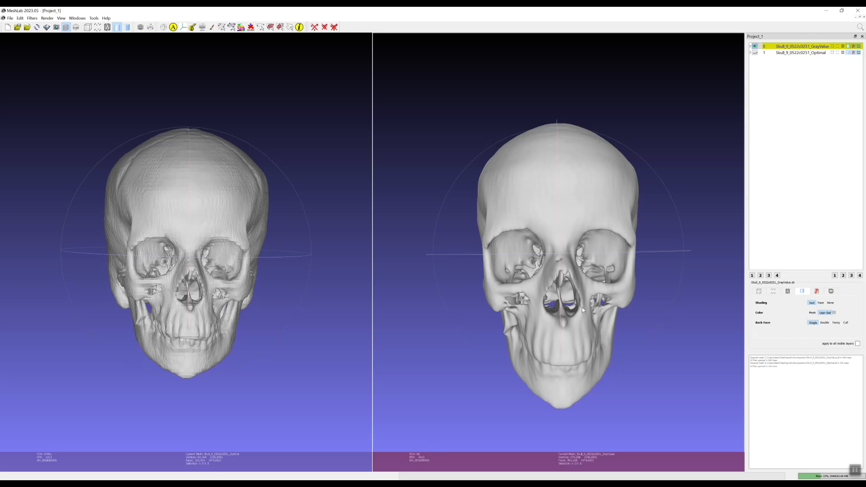
# - Reduce the new view's field of view to orthographic and fine-tune the skull's frontal orientation
pyautogui.keyDown('shift'); pyautogui.scroll(-4, 571, 313); pyautogui.keyUp('shift')
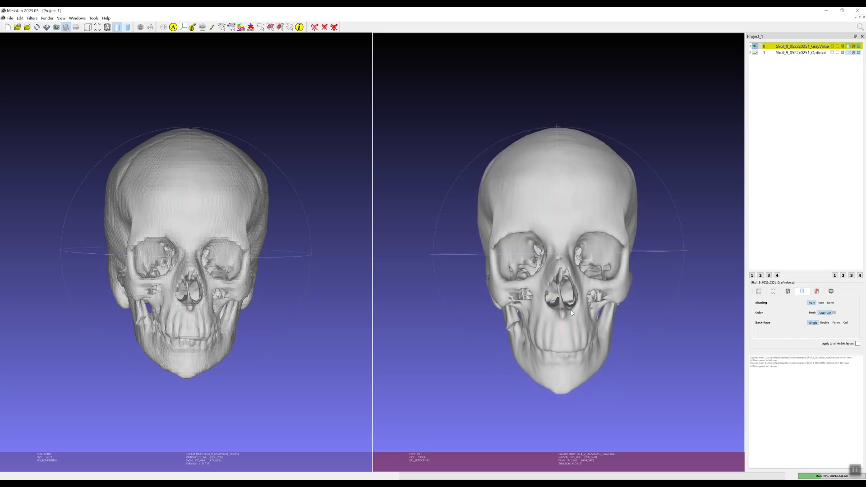
pyautogui.keyDown('shift'); pyautogui.scroll(-3, 571, 311); pyautogui.keyUp('shift')
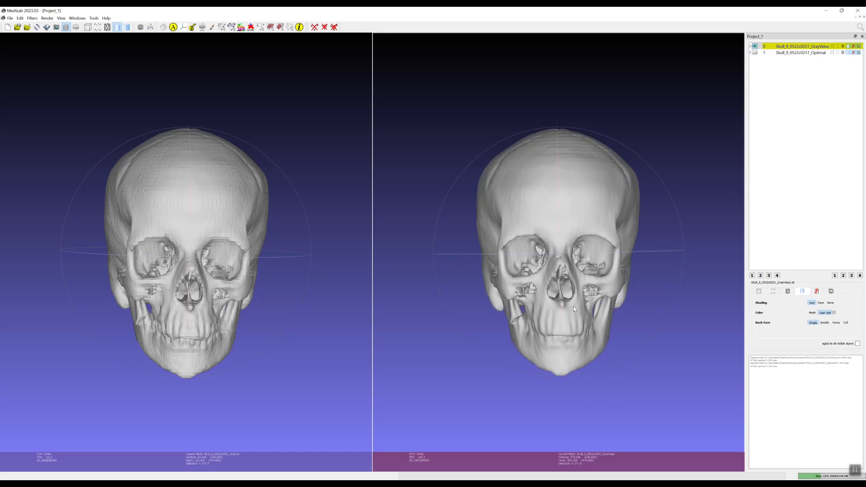
pyautogui.moveTo(565, 323); pyautogui.dragTo(562, 324)
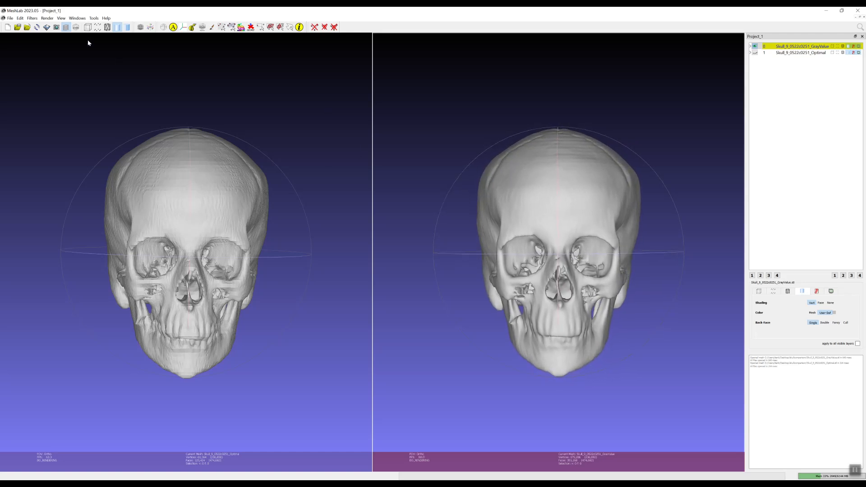
# - Turn off the trackball in the new view and set the GrayValue mesh's shading to Face
pyautogui.click(61, 18)
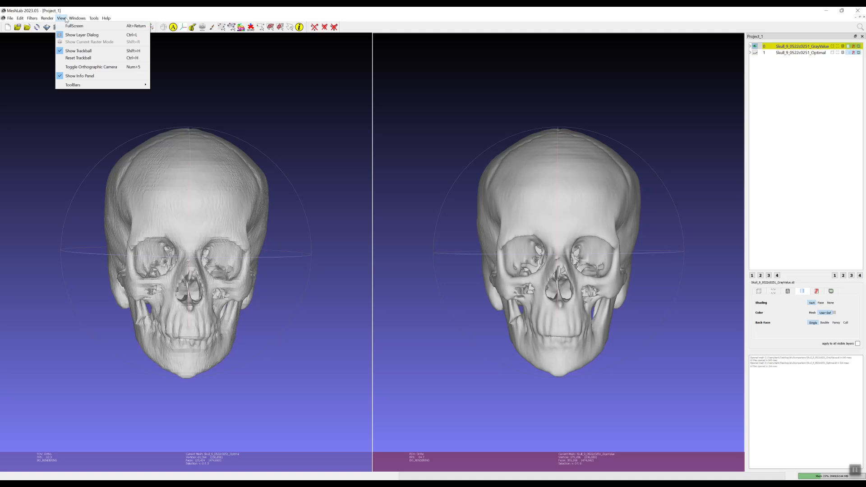
pyautogui.click(78, 50)
pyautogui.moveTo(576, 293); pyautogui.dragTo(576, 272)
pyautogui.click(821, 303)
pyautogui.moveTo(529, 248); pyautogui.dragTo(587, 253)
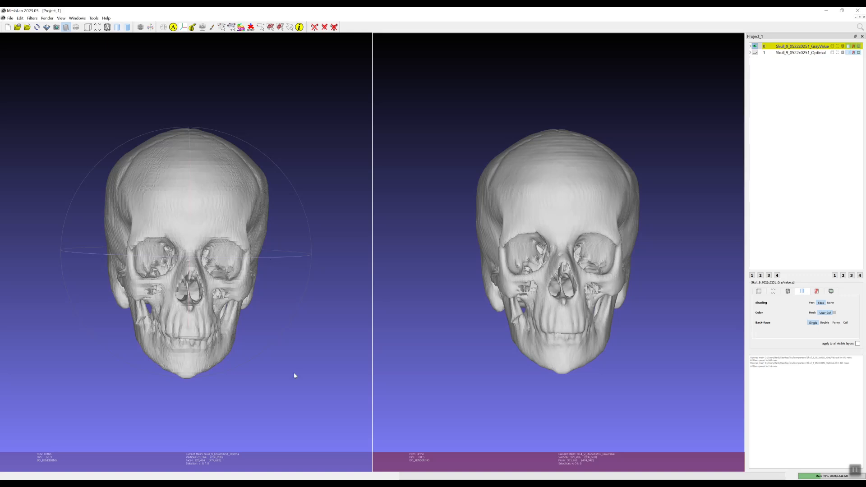
# - Activate the original view and hide both the GrayValue mesh and the trackball there
pyautogui.click(255, 334)
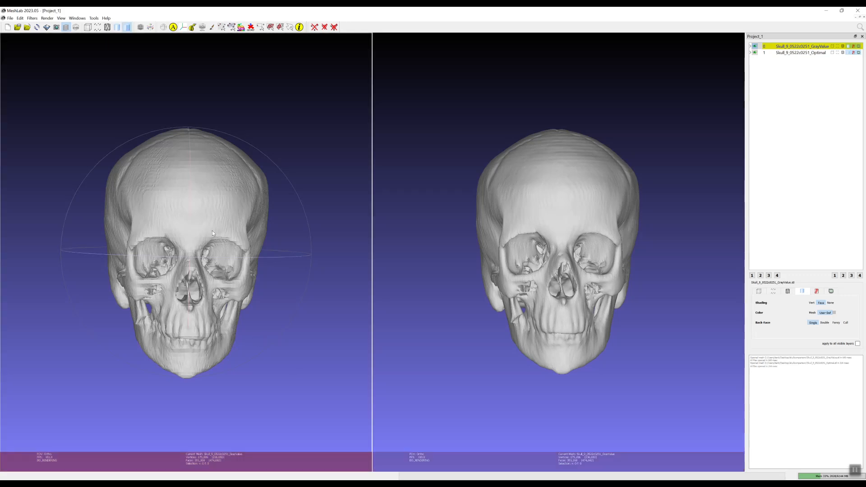
pyautogui.moveTo(242, 285); pyautogui.dragTo(194, 201)
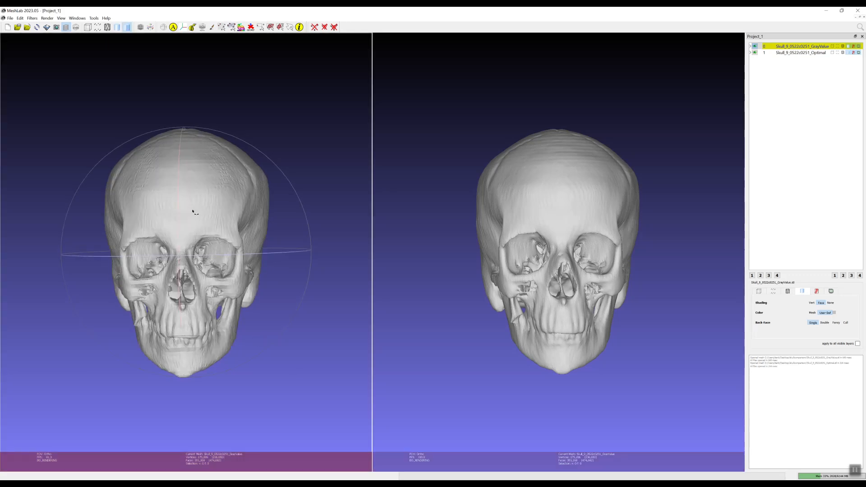
pyautogui.click(755, 47)
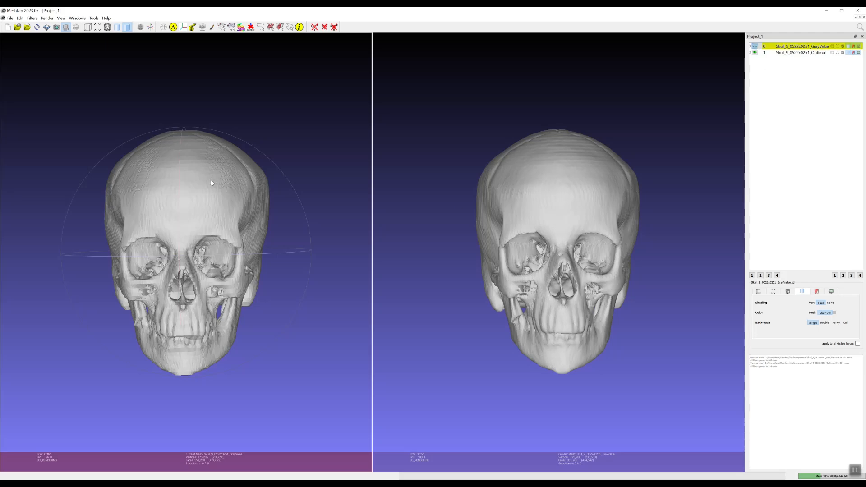
pyautogui.click(62, 20)
pyautogui.click(81, 50)
# - Align both skulls to the same frontal orientation and link the two viewers
pyautogui.moveTo(180, 267); pyautogui.dragTo(218, 261)
pyautogui.moveTo(509, 266)
pyautogui.mouseDown()
pyautogui.moveTo(622, 265)
pyautogui.moveTo(523, 269)
pyautogui.mouseUp()
pyautogui.moveTo(261, 272)
pyautogui.mouseDown()
pyautogui.moveTo(246, 270)
pyautogui.moveTo(268, 270)
pyautogui.moveTo(259, 269)
pyautogui.mouseUp()
pyautogui.moveTo(564, 272); pyautogui.dragTo(556, 272)
pyautogui.moveTo(182, 278); pyautogui.dragTo(183, 283)
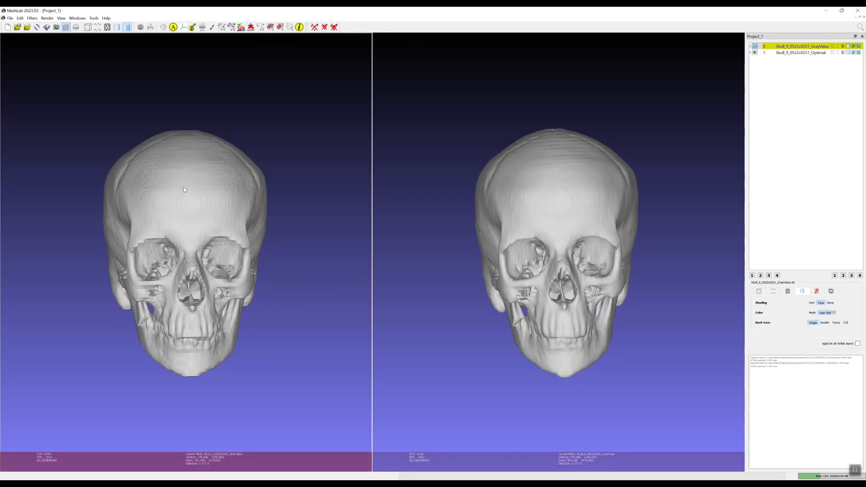
pyautogui.click(77, 18)
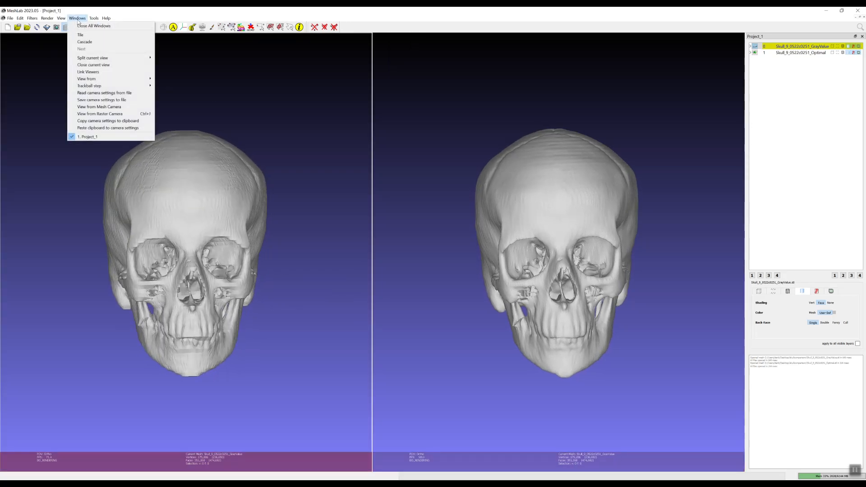
pyautogui.click(103, 72)
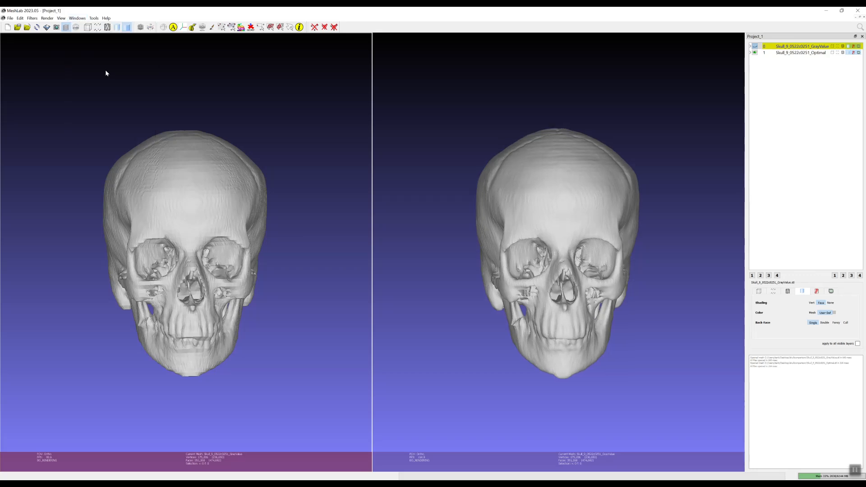
# - Examine the surface differences between the two linked skulls from the side, the top and the front
pyautogui.moveTo(153, 261); pyautogui.dragTo(258, 245)
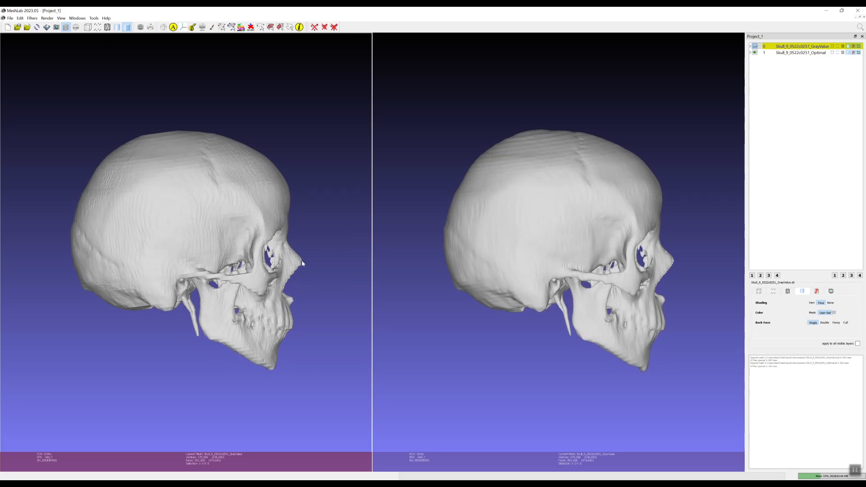
pyautogui.moveTo(319, 276); pyautogui.dragTo(219, 237)
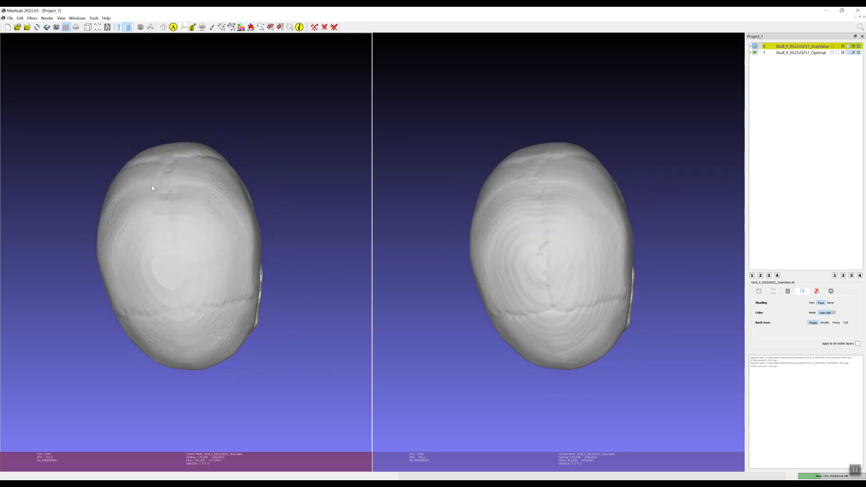
pyautogui.scroll(5, 213, 211)
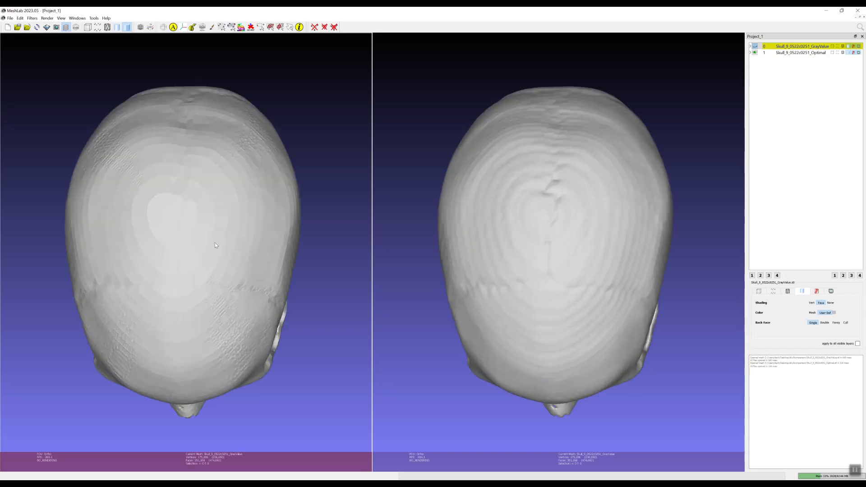
pyautogui.scroll(-4, 221, 248)
pyautogui.moveTo(214, 267); pyautogui.dragTo(296, 234)
pyautogui.scroll(3, 180, 258)
pyautogui.scroll(-5, 181, 257)
pyautogui.moveTo(126, 248); pyautogui.dragTo(327, 270)
pyautogui.moveTo(57, 221); pyautogui.dragTo(204, 282)
pyautogui.scroll(2, 581, 288)
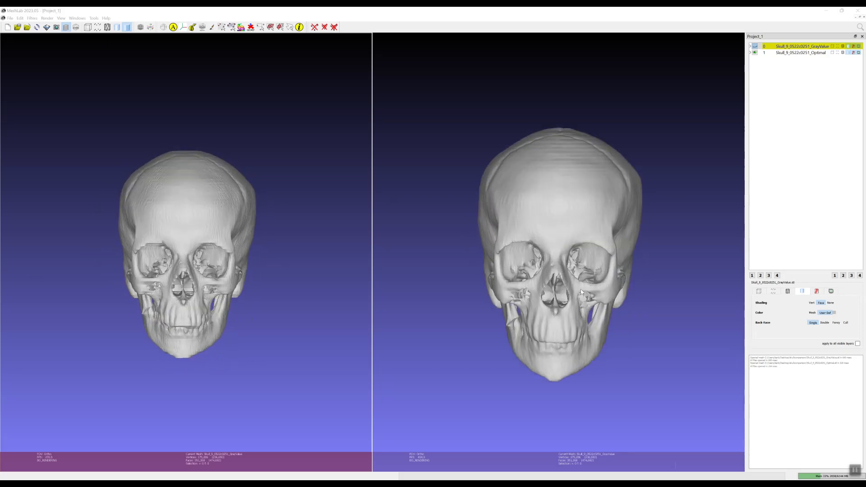
pyautogui.moveTo(460, 253); pyautogui.dragTo(589, 301)
# - Unlink the two viewers and close the current view so a single view remains
pyautogui.click(77, 18)
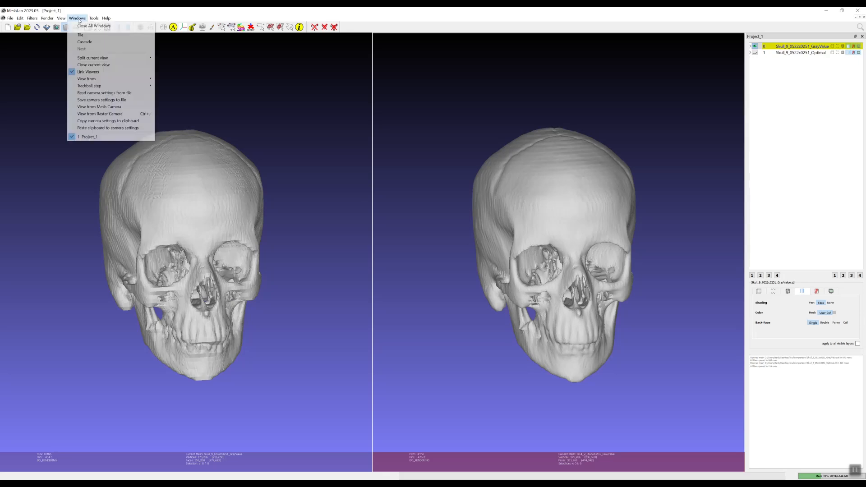
pyautogui.click(97, 72)
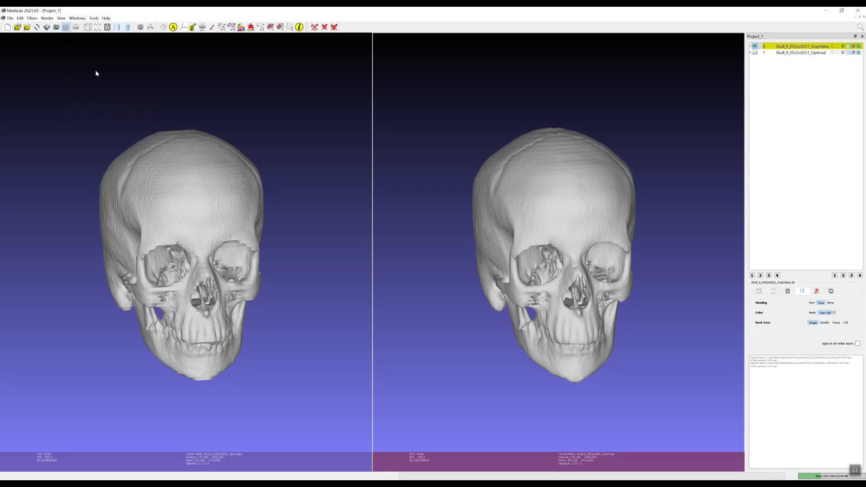
pyautogui.click(77, 18)
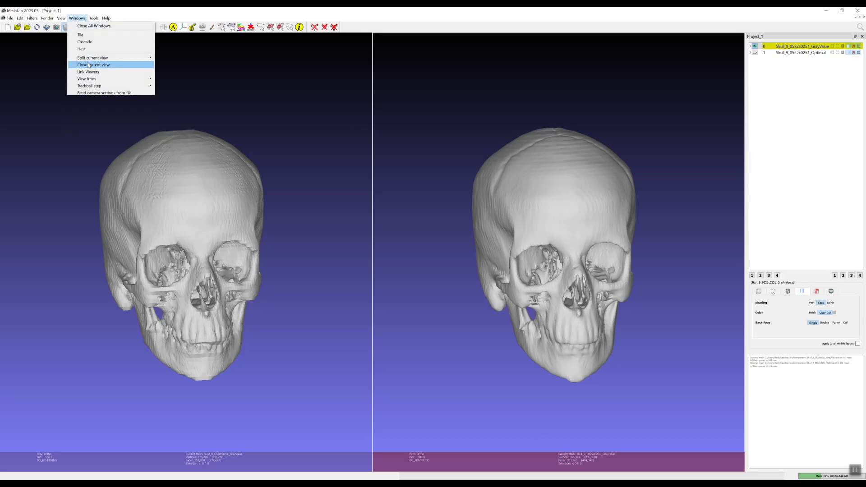
pyautogui.click(89, 65)
# - Show the GrayValue mesh together with the Optimal mesh and inspect the overlaid skulls from the front and side
pyautogui.moveTo(463, 262); pyautogui.dragTo(632, 233)
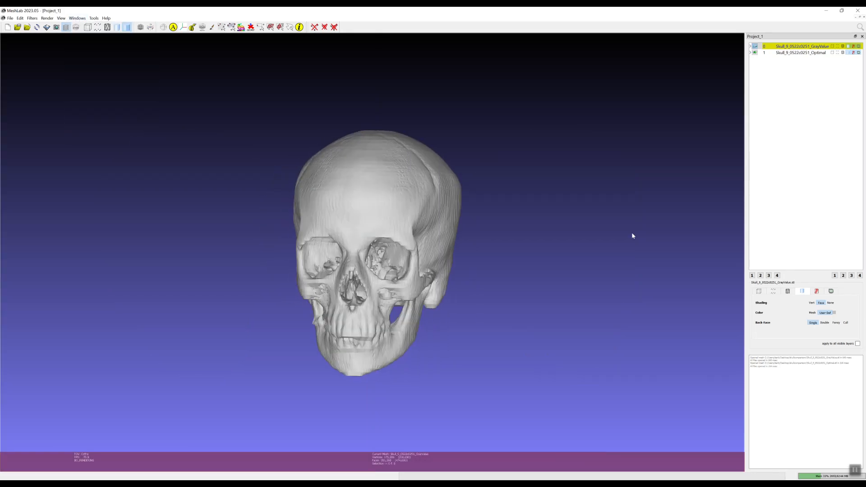
pyautogui.moveTo(388, 307); pyautogui.dragTo(382, 228)
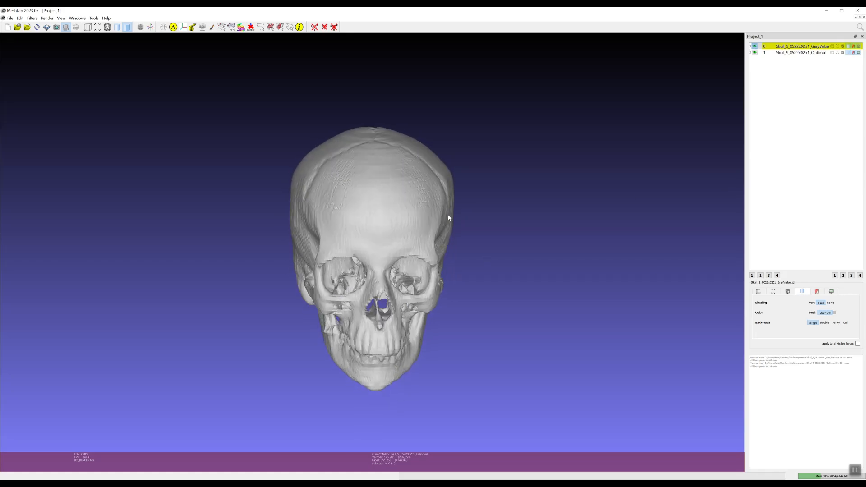
pyautogui.scroll(2, 354, 282)
pyautogui.scroll(-3, 355, 281)
pyautogui.moveTo(319, 299); pyautogui.dragTo(612, 209)
pyautogui.scroll(3, 462, 295)
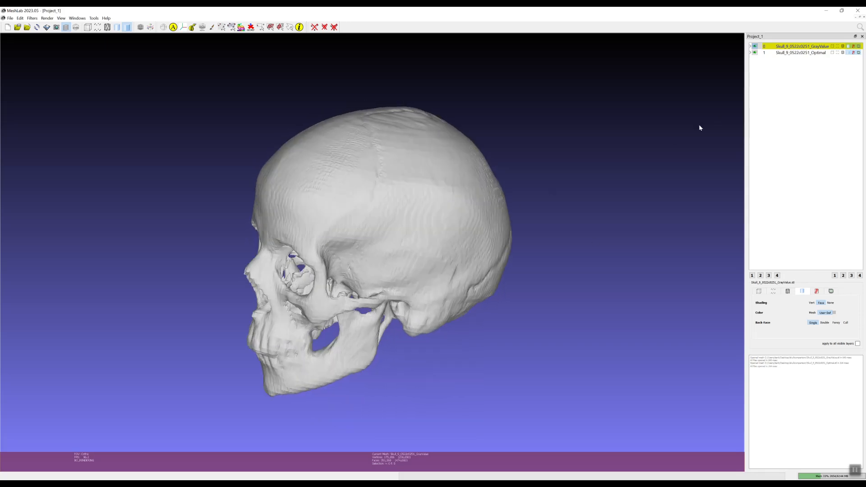
pyautogui.moveTo(333, 245); pyautogui.dragTo(511, 228)
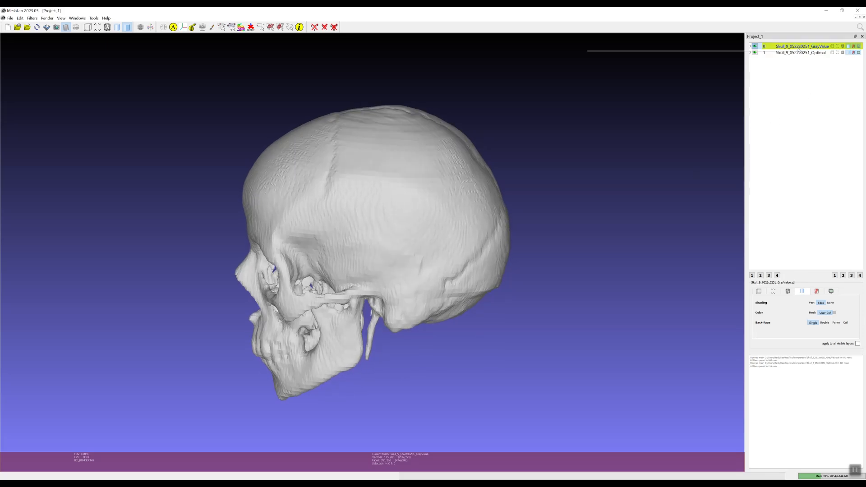
# - Set the GrayValue mesh's user-defined colour to light cyan
pyautogui.click(834, 313)
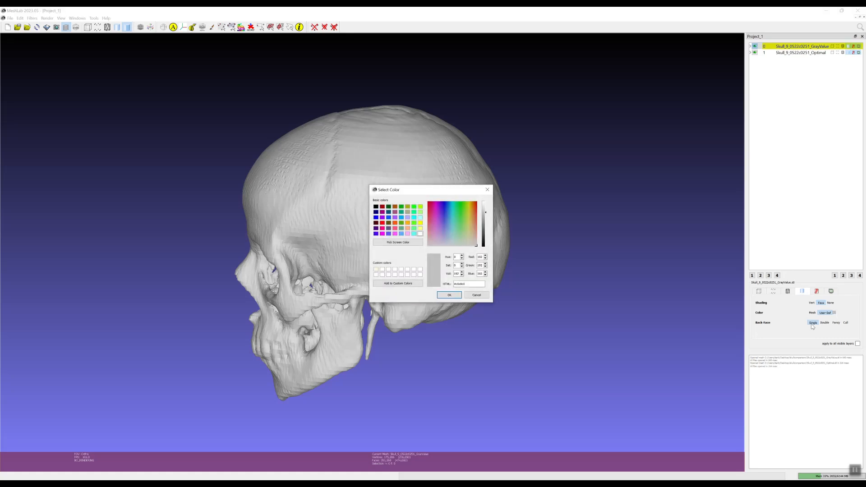
pyautogui.click(414, 234)
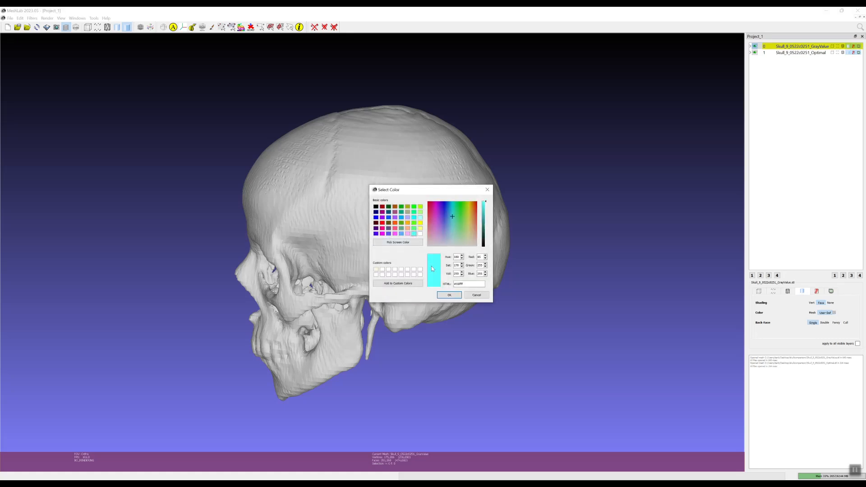
pyautogui.click(449, 295)
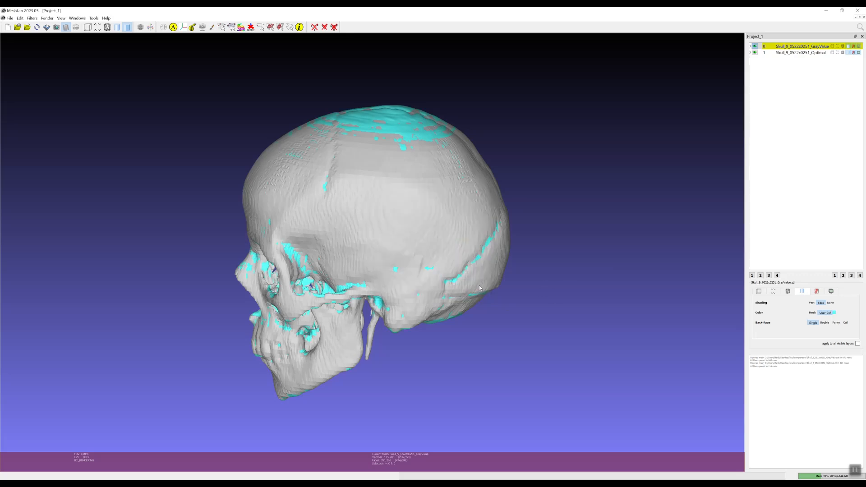
# - Examine where the overlaid meshes differ at the cranium and face, toggling the GrayValue mesh's visibility for comparison
pyautogui.moveTo(338, 300); pyautogui.dragTo(409, 281)
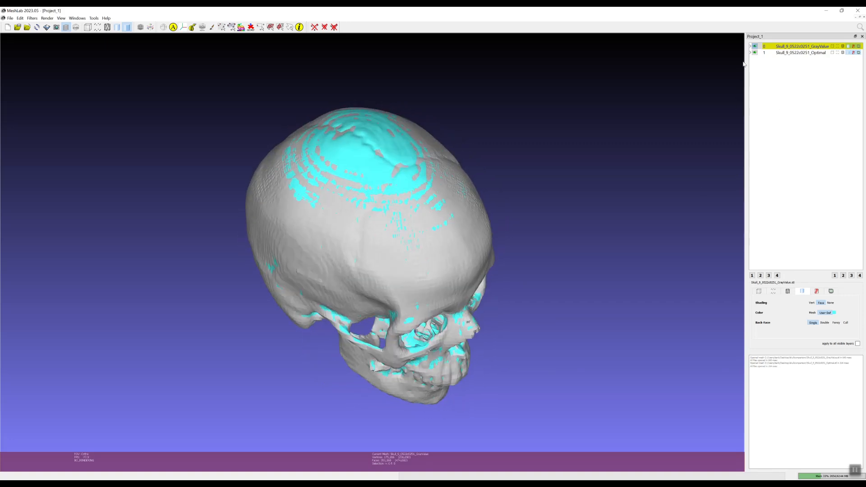
pyautogui.click(755, 47)
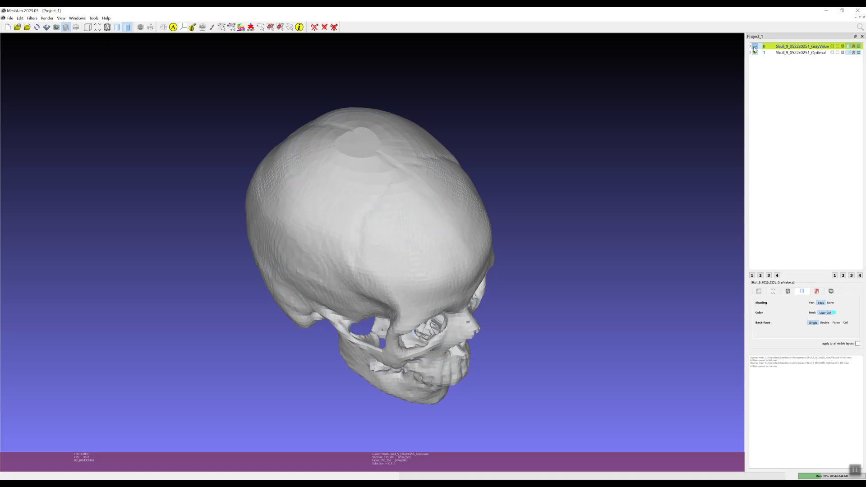
pyautogui.click(754, 49)
pyautogui.moveTo(553, 263); pyautogui.dragTo(532, 206)
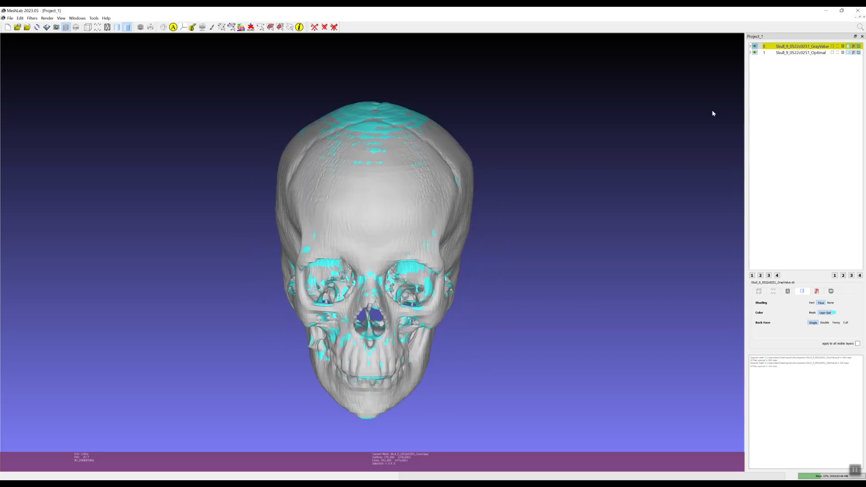
pyautogui.click(754, 46)
pyautogui.scroll(-5, 419, 212)
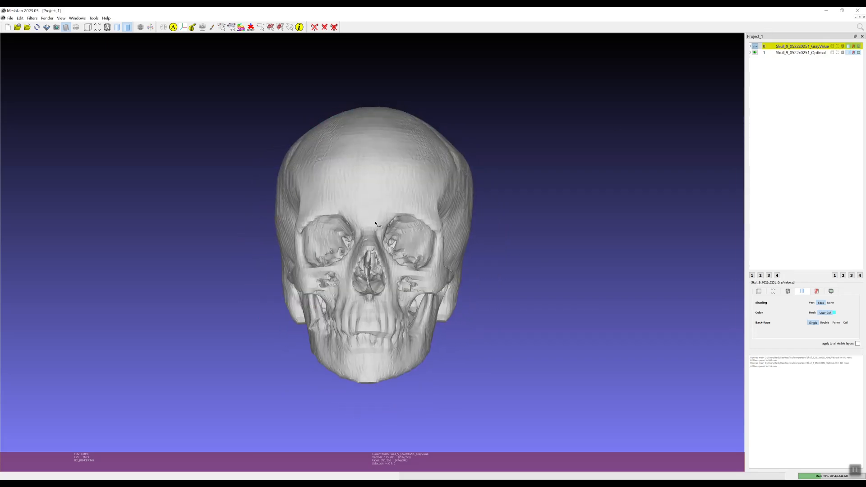
pyautogui.scroll(7, 419, 212)
pyautogui.click(755, 46)
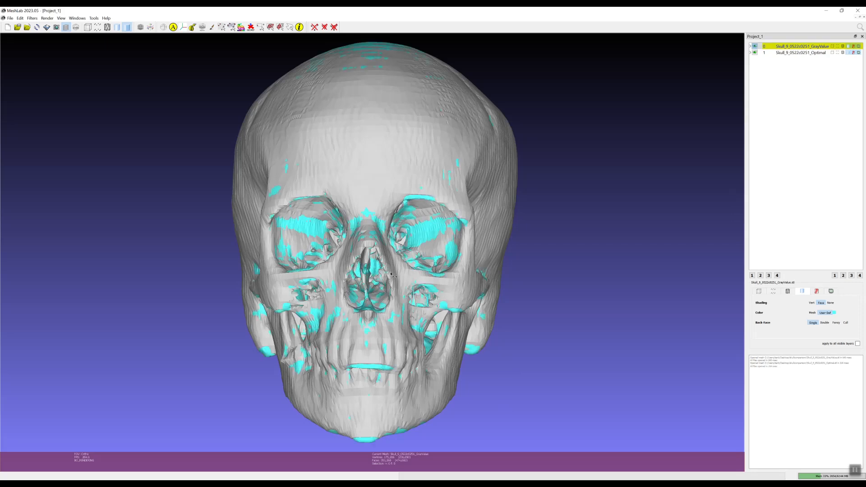
pyautogui.scroll(-3, 390, 291)
pyautogui.moveTo(390, 291); pyautogui.dragTo(407, 261)
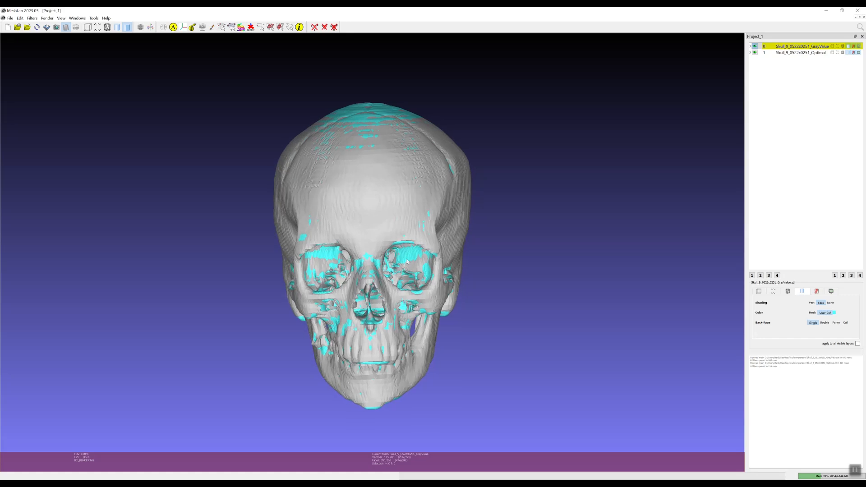
# - Open the Distance from Reference Mesh sampling filter, show its parameter help and enlarge the dialog
pyautogui.click(33, 18)
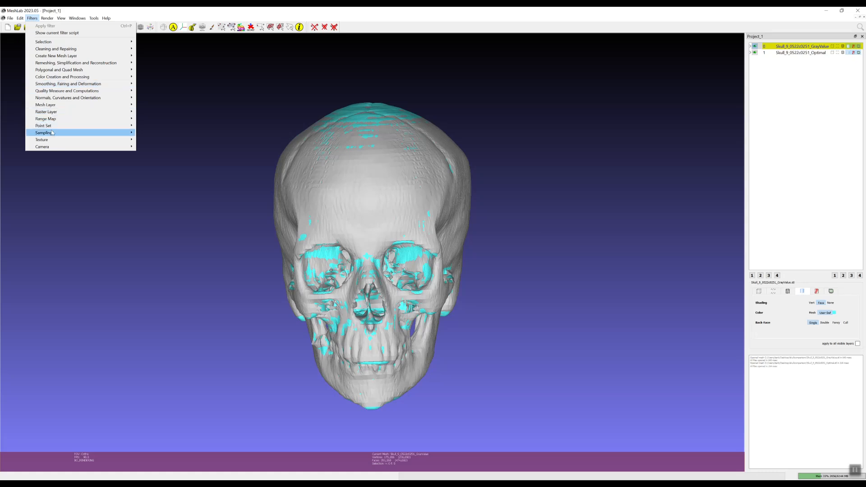
pyautogui.moveTo(52, 134)
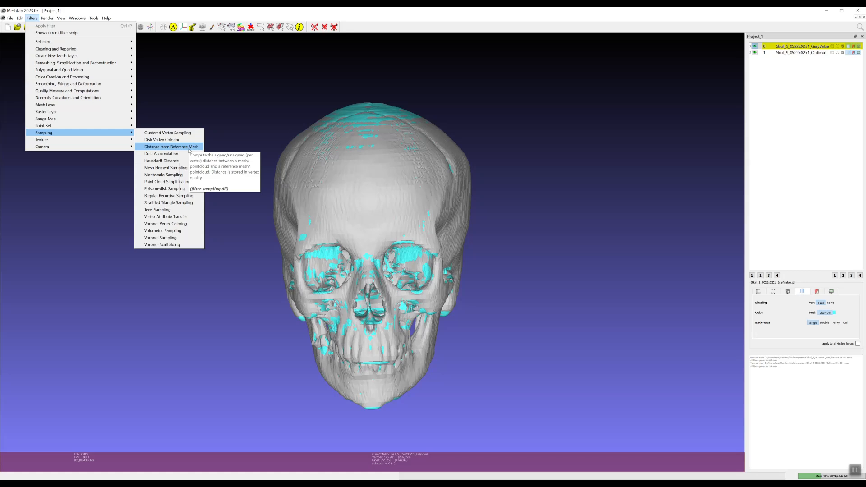
pyautogui.click(172, 147)
pyautogui.moveTo(426, 206); pyautogui.dragTo(505, 185)
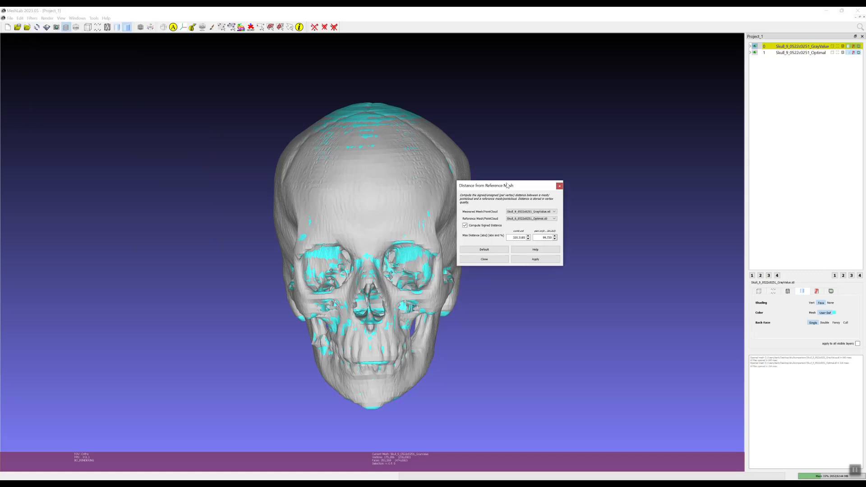
pyautogui.moveTo(567, 267); pyautogui.dragTo(614, 302)
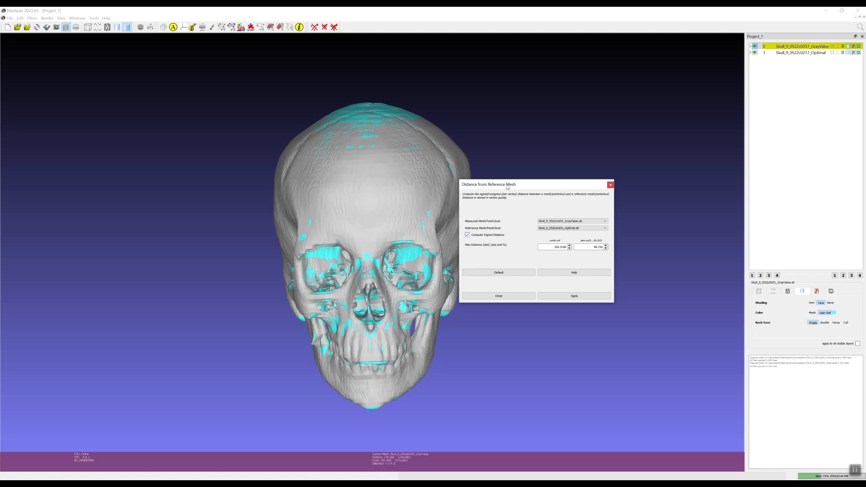
pyautogui.moveTo(504, 185); pyautogui.dragTo(520, 185)
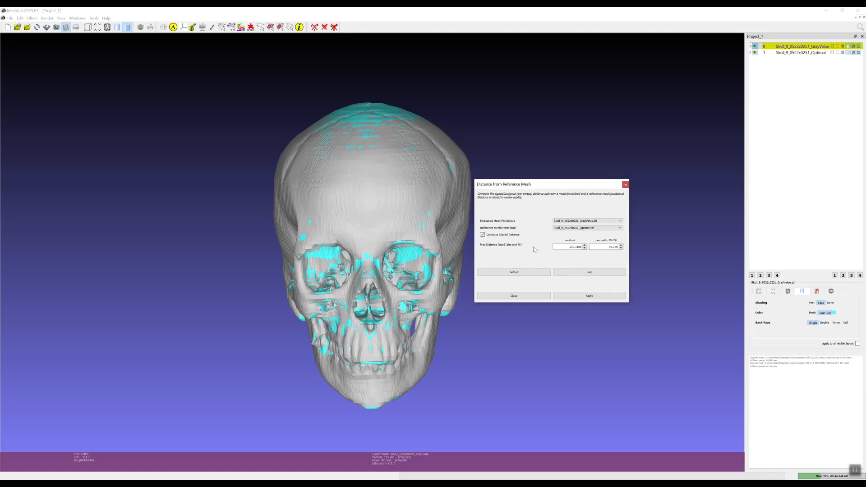
pyautogui.click(602, 273)
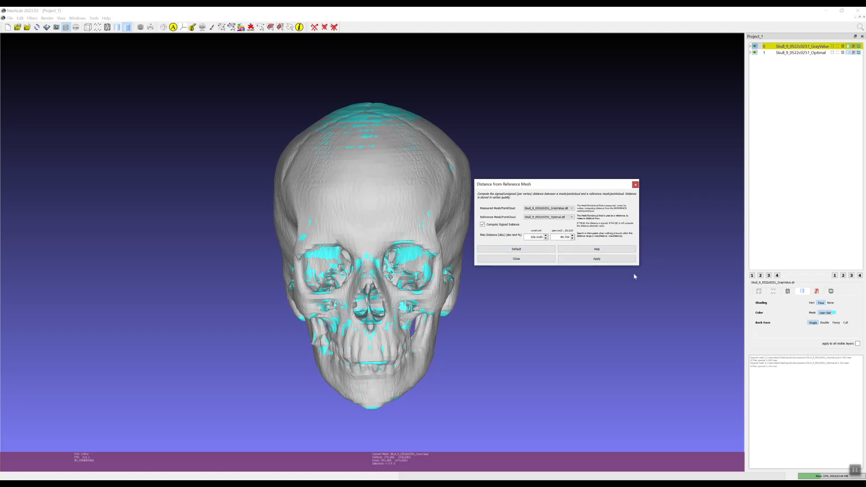
pyautogui.moveTo(638, 266); pyautogui.dragTo(674, 312)
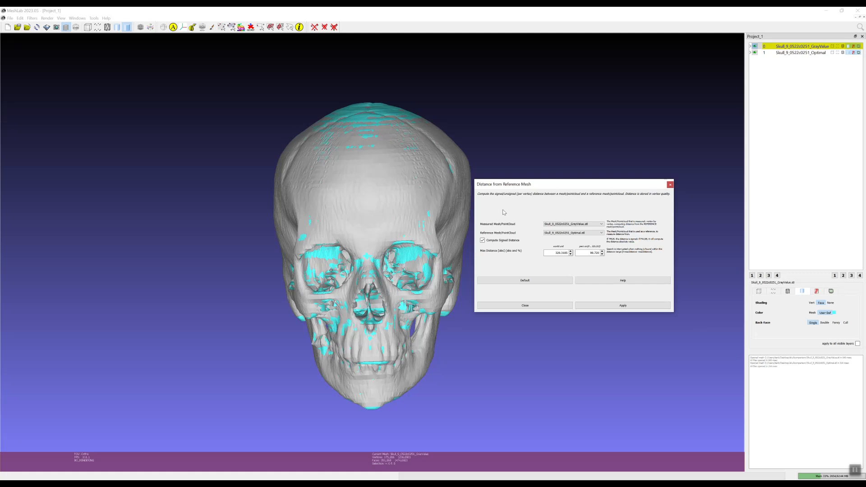
# - Compute the signed distance of the GrayValue mesh from the Optimal reference mesh and close the filter
pyautogui.click(483, 242)
pyautogui.click(483, 241)
pyautogui.click(622, 309)
pyautogui.click(525, 305)
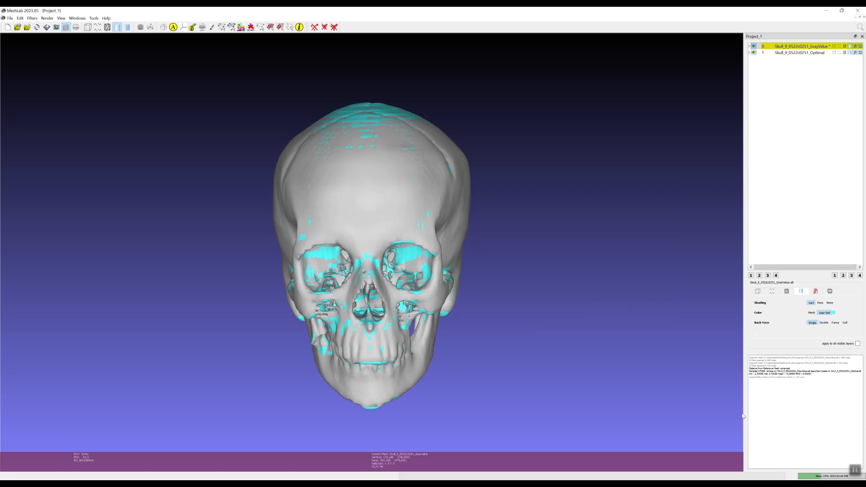
# - Widen the log area and copy the Distance from Reference Mesh results from the log
pyautogui.moveTo(744, 413); pyautogui.dragTo(738, 412)
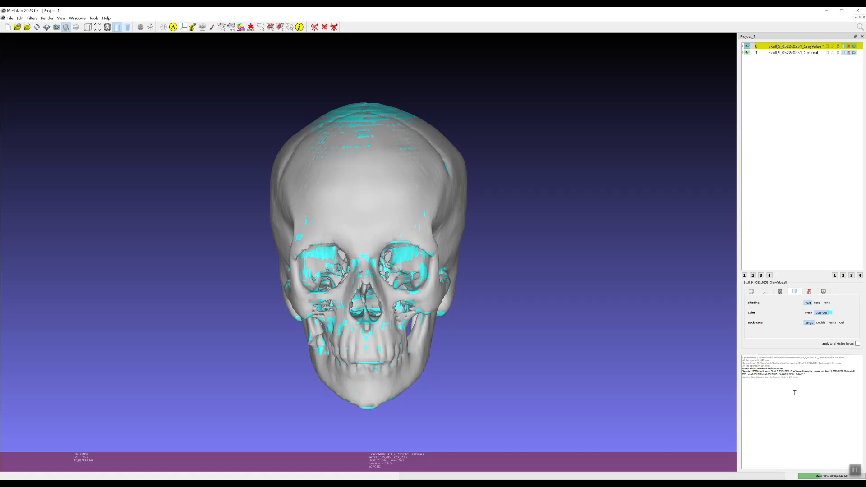
pyautogui.moveTo(806, 378); pyautogui.dragTo(738, 369)
pyautogui.click(770, 383)
pyautogui.click(743, 385)
pyautogui.moveTo(800, 379); pyautogui.dragTo(739, 371)
pyautogui.click(789, 386)
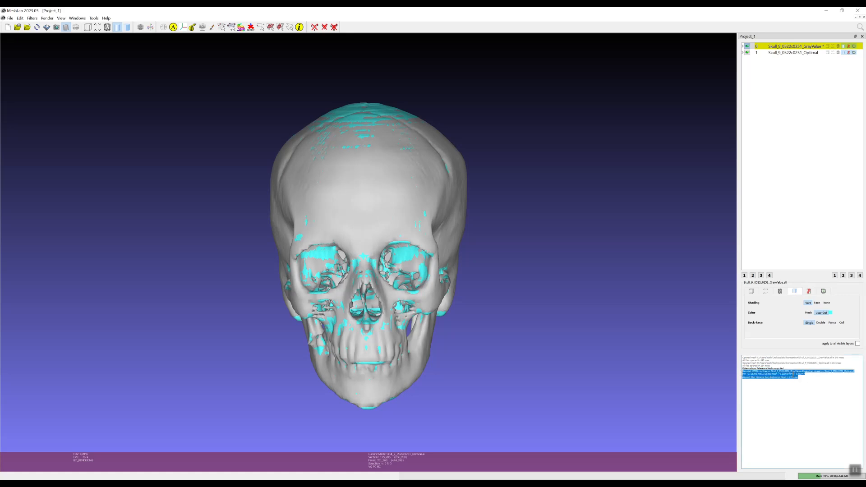
pyautogui.click(792, 381)
pyautogui.moveTo(807, 379); pyautogui.dragTo(741, 369)
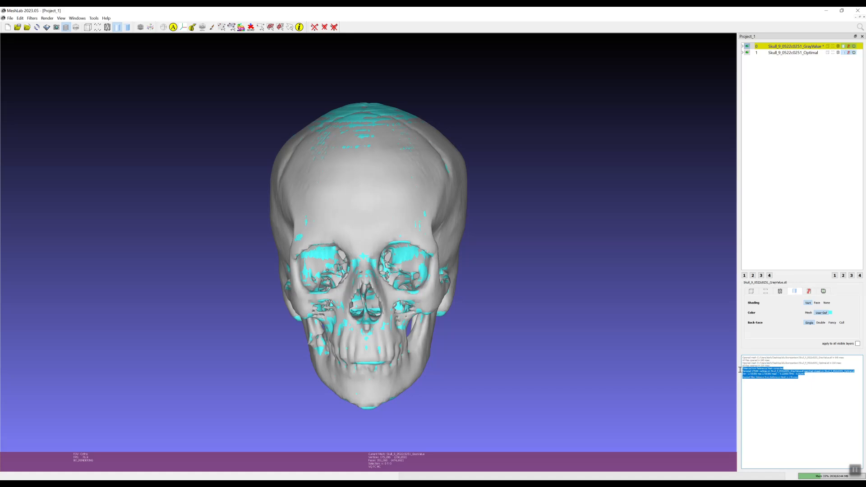
pyautogui.click(799, 404)
# - Switch to Notepad, paste the copied distance results and widen and reposition the window to fit the full lines
pyautogui.click(397, 485)
pyautogui.write('Distance from Reference Mesh computed Sampled 175286 vertices on Skull_9_0522c0251_GrayValue.stl searched closest on Skull_9_0522c0251_Optimal.stl min : 2.725306 max 2.725306 mean : -0.120683 RMS : 0.302447 Applied filter Distance from Reference Mesh in 278 msec')
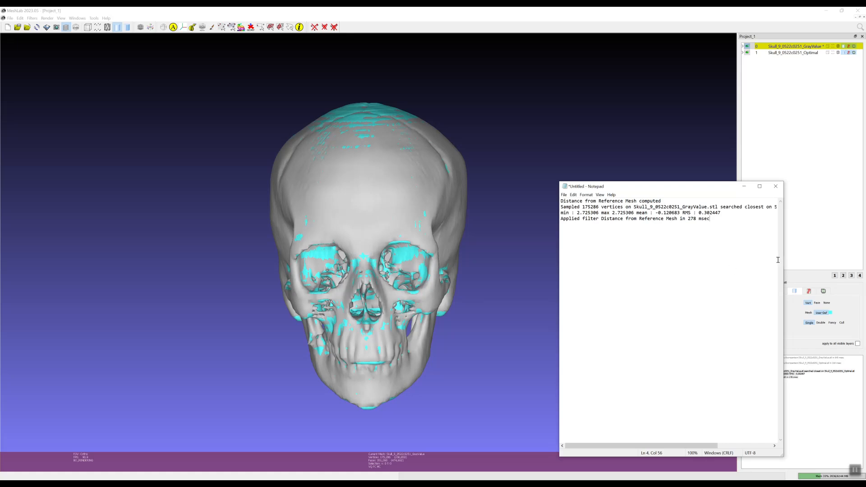
pyautogui.moveTo(784, 260); pyautogui.dragTo(862, 260)
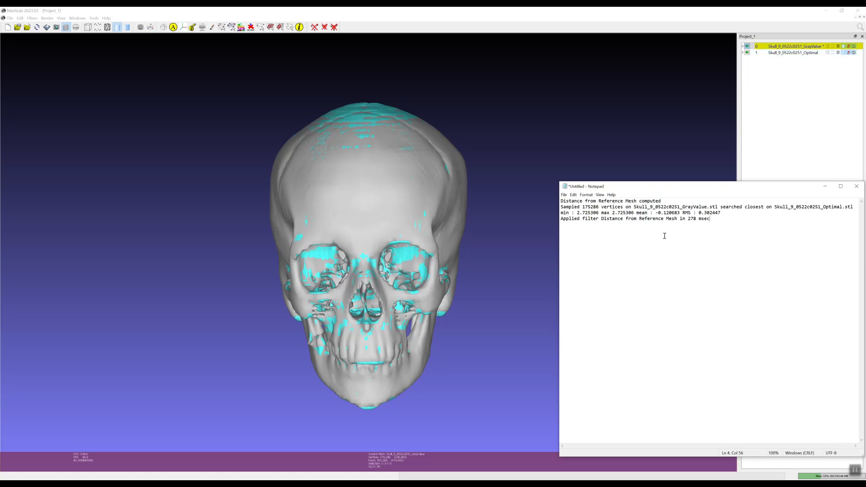
pyautogui.moveTo(766, 189); pyautogui.dragTo(688, 189)
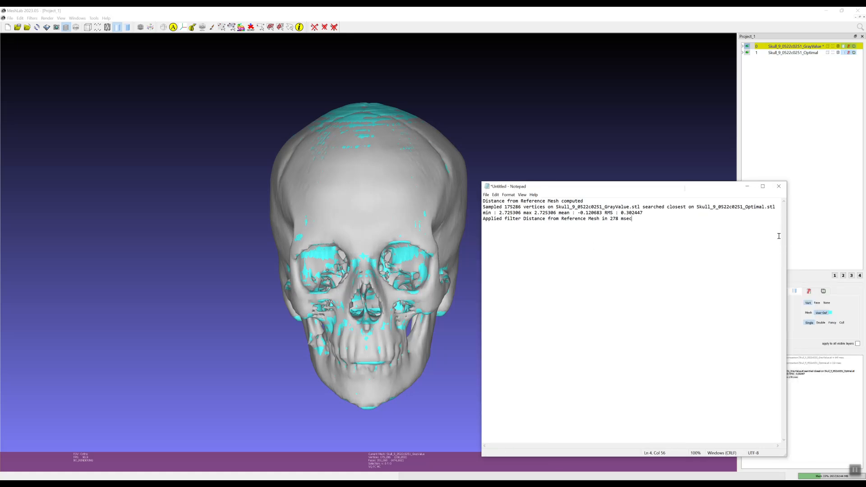
pyautogui.moveTo(789, 235); pyautogui.dragTo(806, 236)
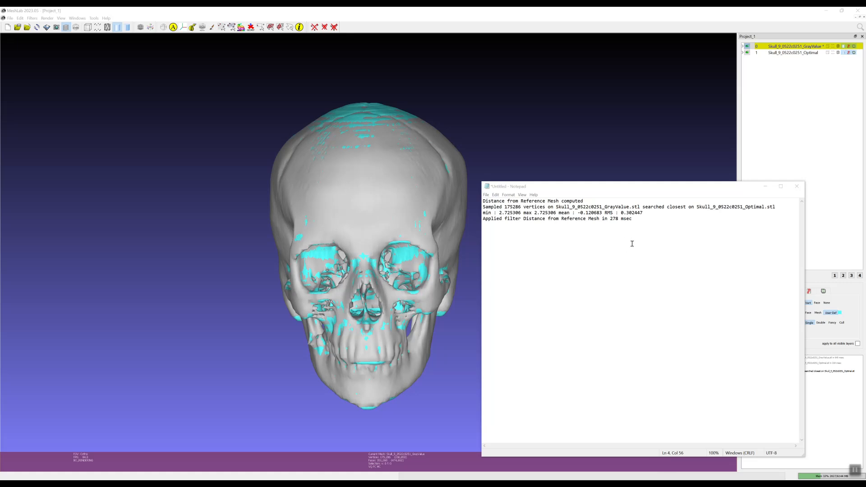
# - Return to MeshLab, hide the Optimal mesh and make the GrayValue mesh the current layer
pyautogui.click(769, 190)
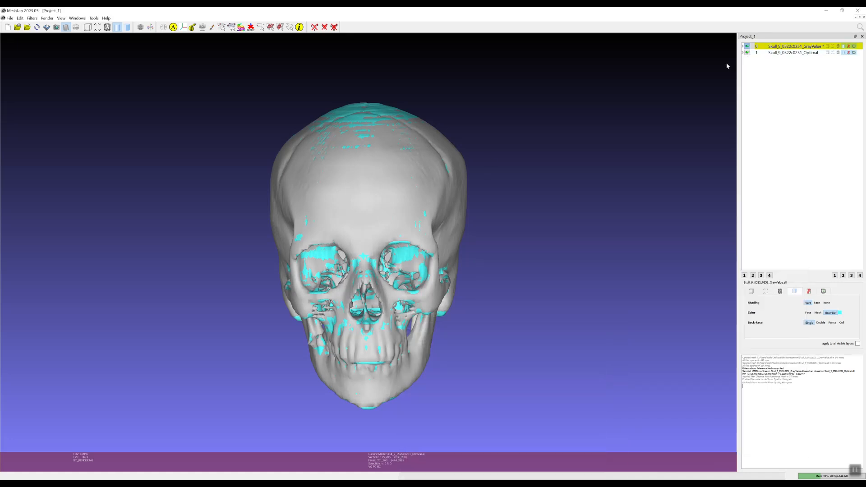
pyautogui.click(749, 53)
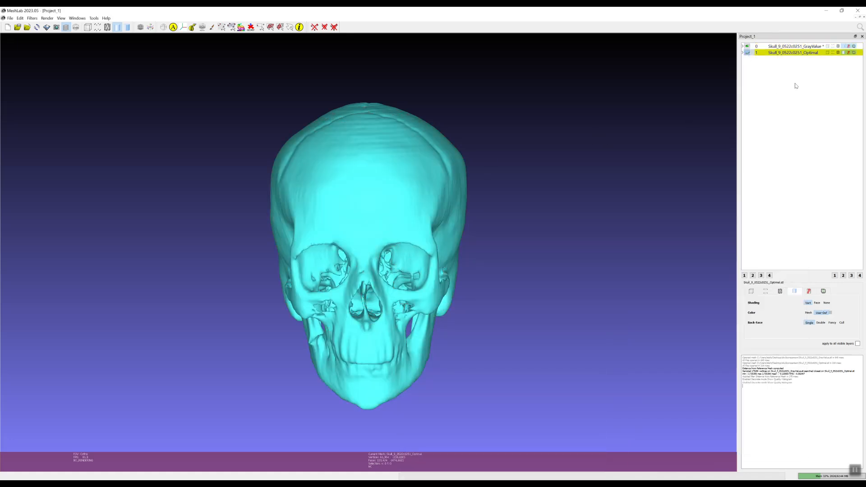
pyautogui.click(794, 47)
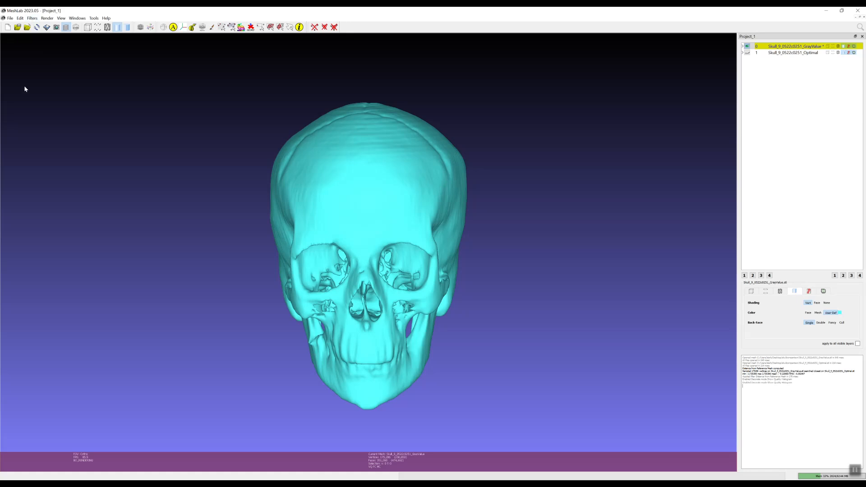
# - Colorize the GrayValue mesh by vertex quality using the default minimum and maximum, and close the filter
pyautogui.click(32, 19)
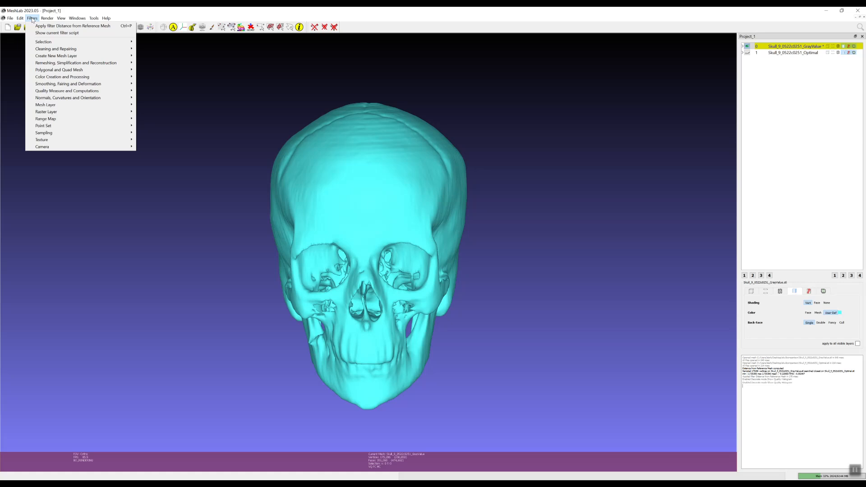
pyautogui.moveTo(77, 79)
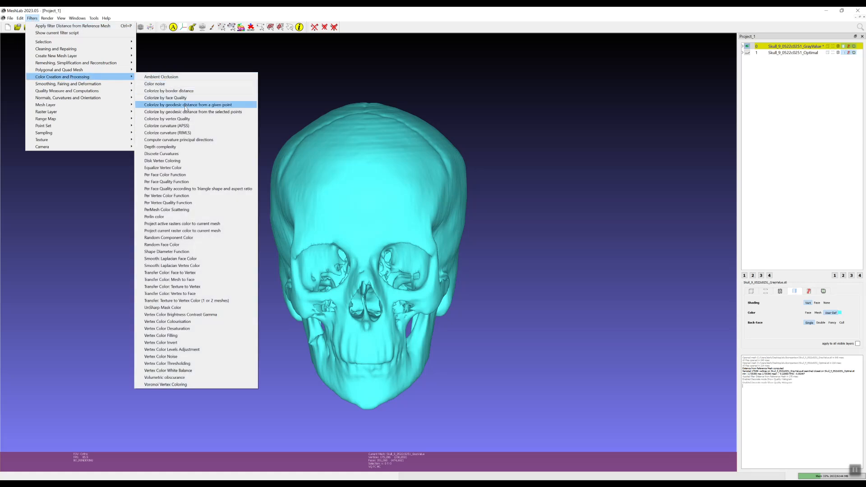
pyautogui.click(204, 120)
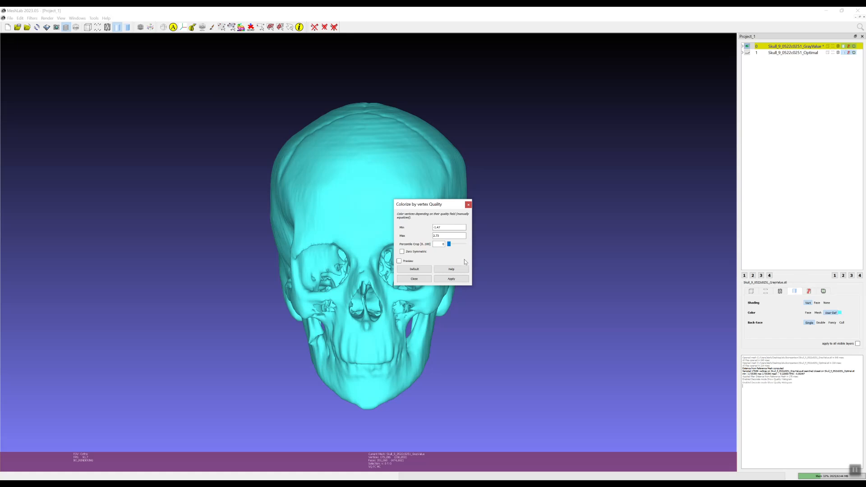
pyautogui.moveTo(472, 259); pyautogui.dragTo(496, 259)
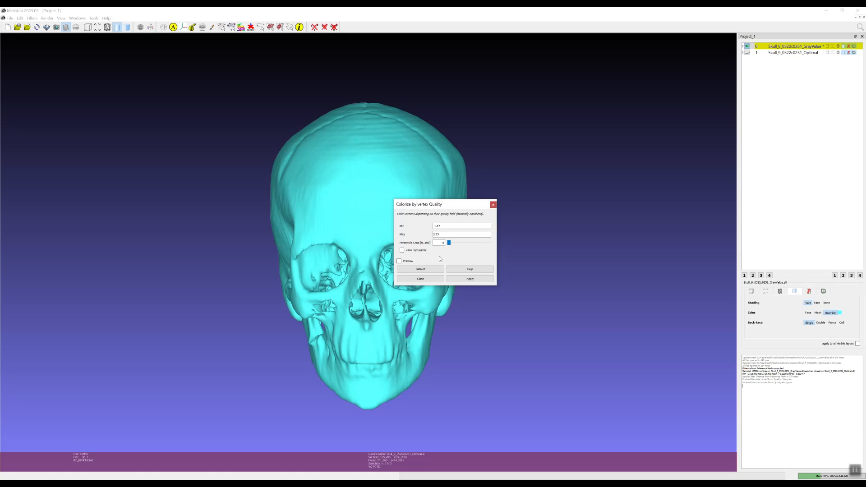
pyautogui.click(462, 279)
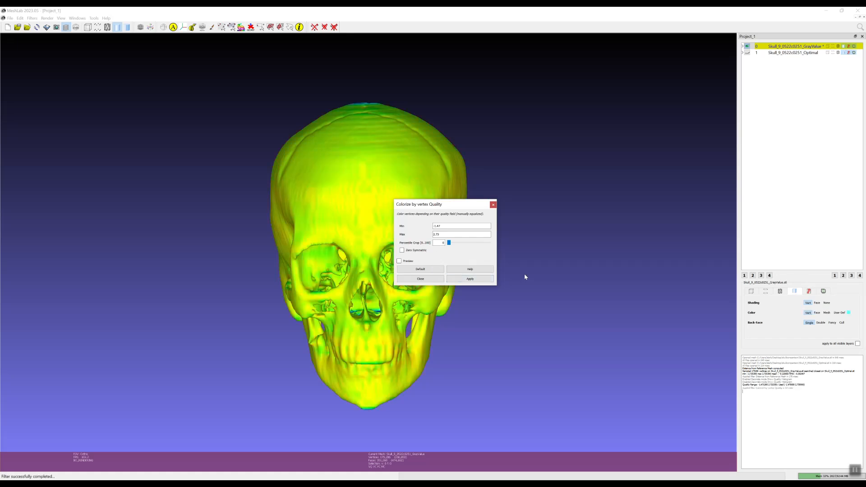
pyautogui.click(409, 280)
# - Show the quality histogram for the colorized GrayValue mesh
pyautogui.moveTo(377, 174); pyautogui.dragTo(354, 232)
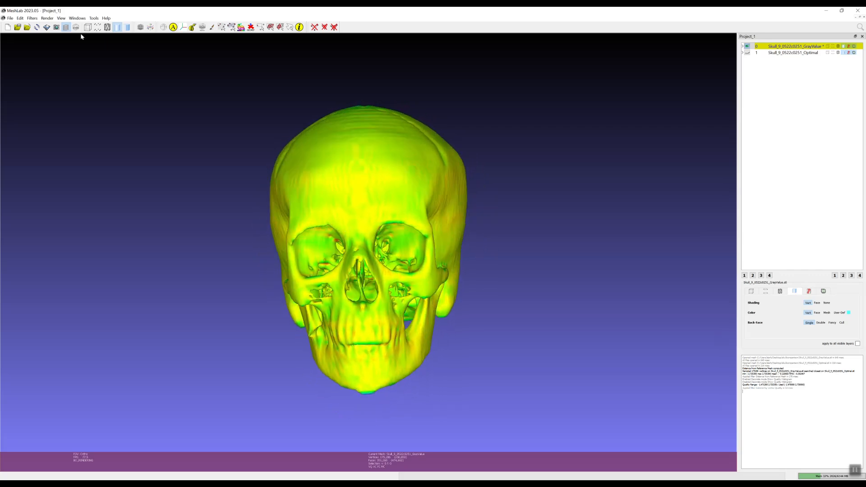
pyautogui.click(47, 18)
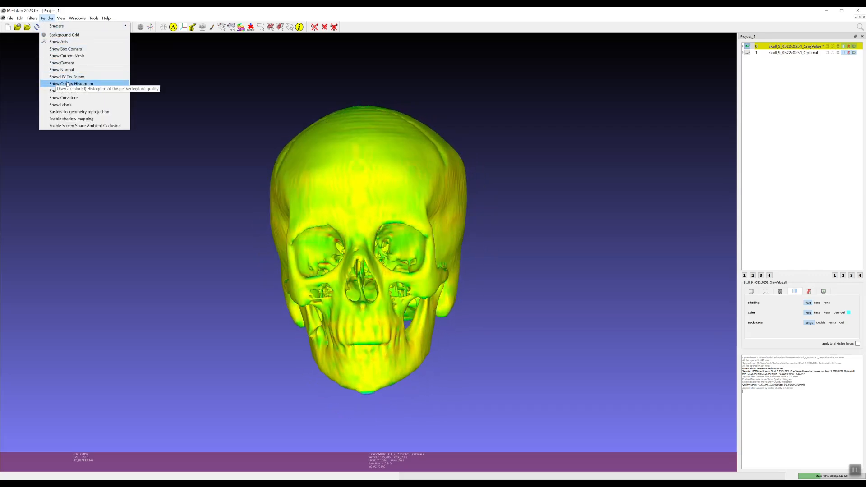
pyautogui.click(110, 84)
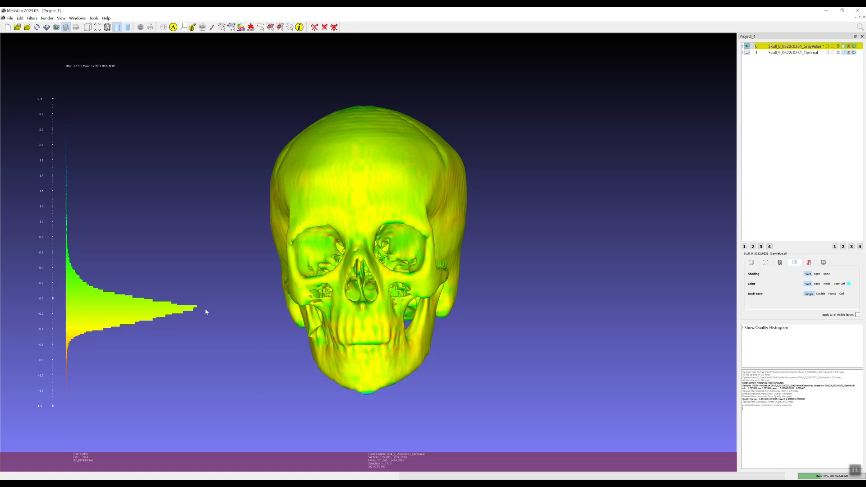
# - Examine the distance colours on the top of the skull against the quality histogram
pyautogui.moveTo(392, 298); pyautogui.dragTo(338, 220)
pyautogui.moveTo(351, 255); pyautogui.dragTo(365, 268)
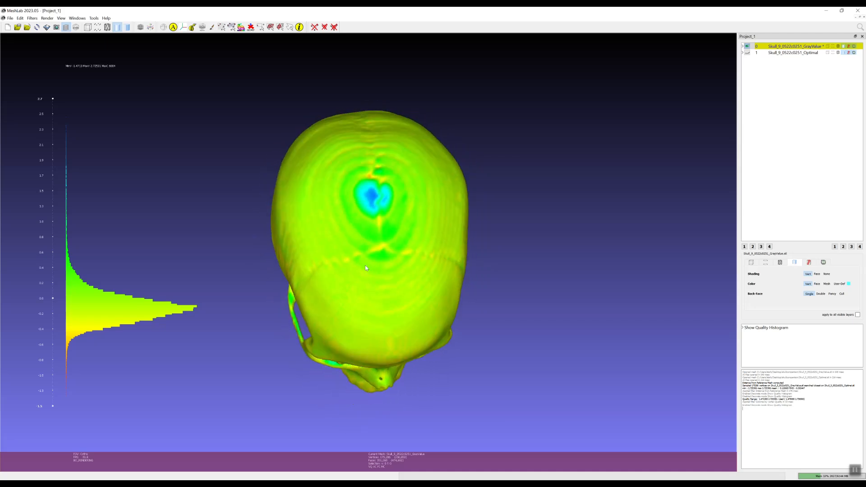
pyautogui.moveTo(399, 203); pyautogui.dragTo(390, 232)
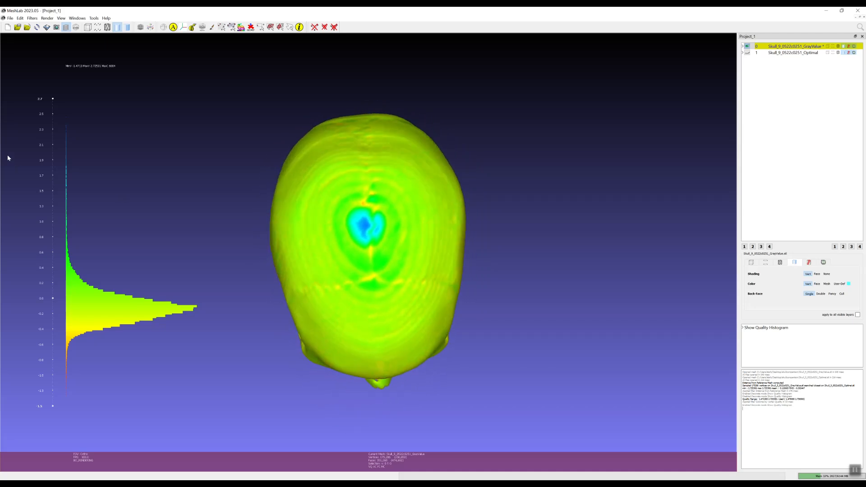
pyautogui.scroll(2, 388, 245)
pyautogui.scroll(-3, 389, 247)
pyautogui.moveTo(376, 305)
pyautogui.mouseDown()
pyautogui.moveTo(337, 274)
pyautogui.moveTo(370, 289)
pyautogui.mouseUp()
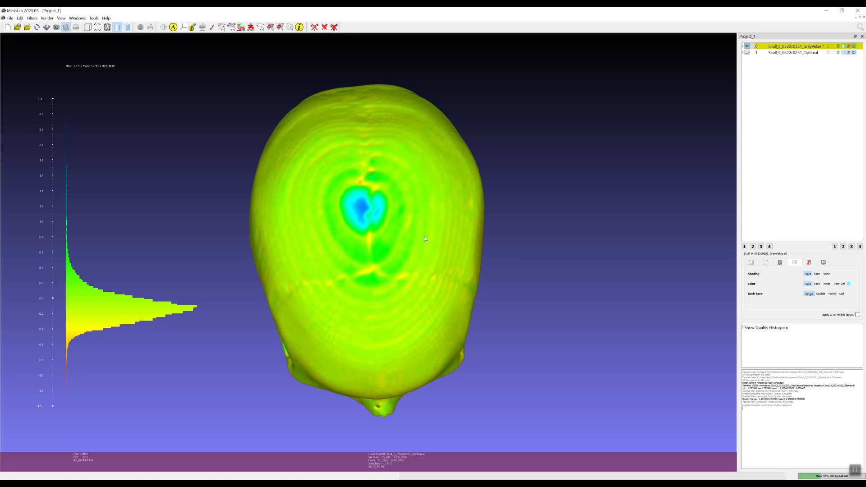
pyautogui.scroll(5, 424, 238)
pyautogui.scroll(-4, 425, 239)
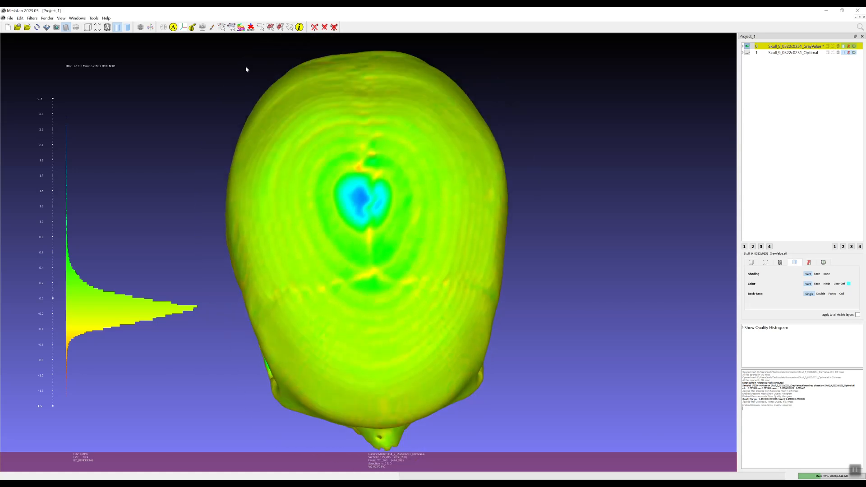
# - Use the Get Info tool in vertex picking mode to read several vertices in the blue area on top of the skull
pyautogui.click(299, 28)
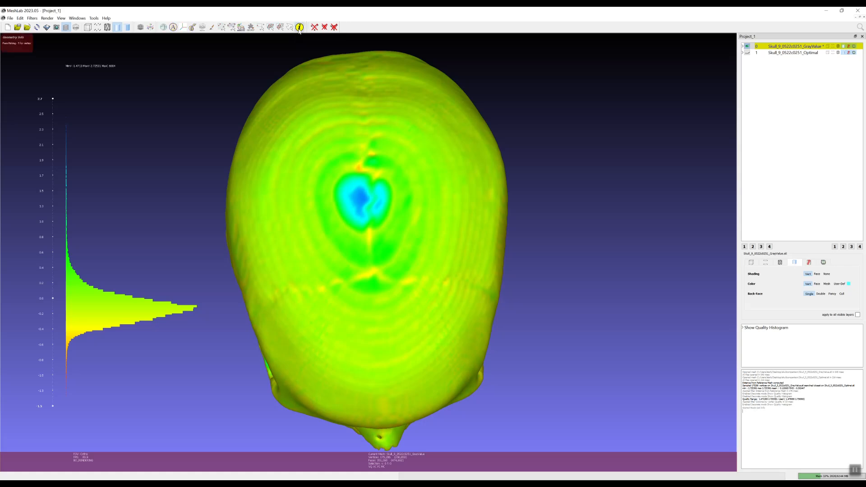
pyautogui.click(364, 197)
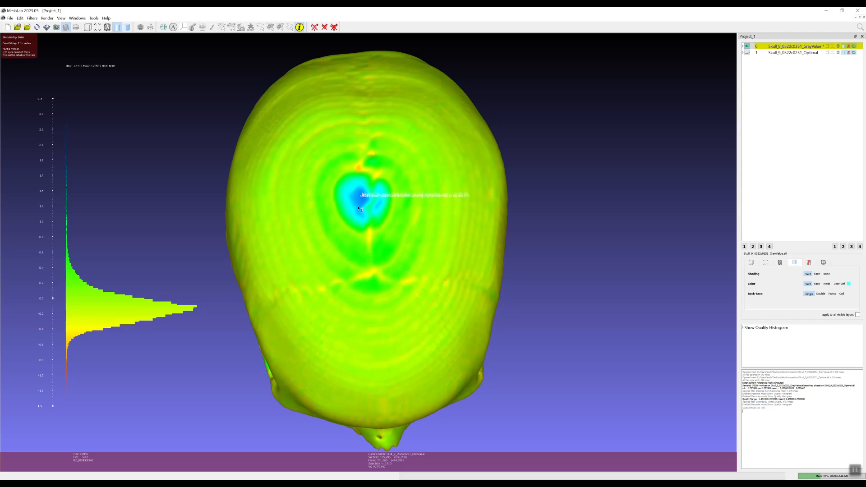
pyautogui.press('t')
pyautogui.click(361, 210)
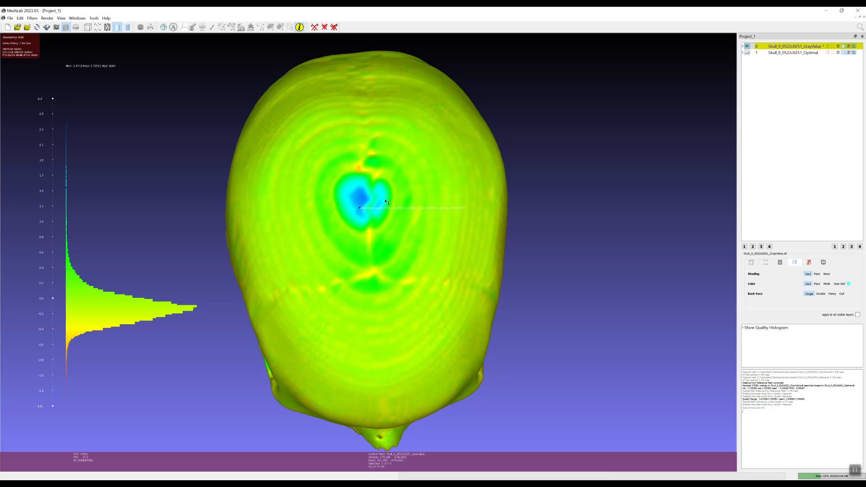
pyautogui.click(363, 202)
pyautogui.click(361, 197)
pyautogui.click(362, 194)
pyautogui.click(362, 198)
pyautogui.click(363, 194)
pyautogui.click(365, 200)
pyautogui.click(363, 197)
pyautogui.click(361, 201)
pyautogui.click(299, 28)
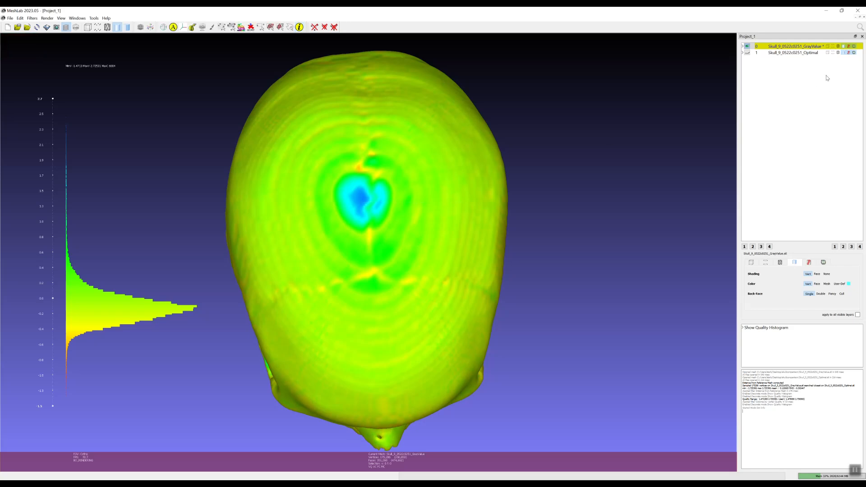
# - Overlay the wireframe on the GrayValue mesh and set its colour source to Mesh
pyautogui.click(838, 47)
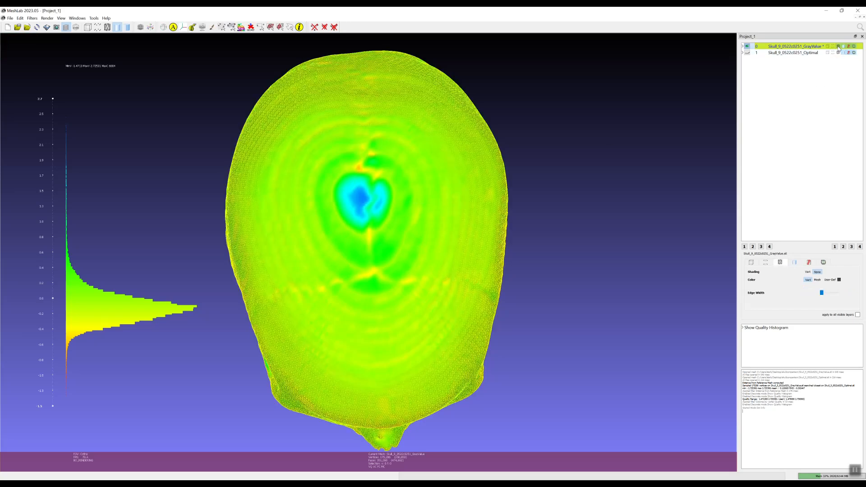
pyautogui.click(818, 280)
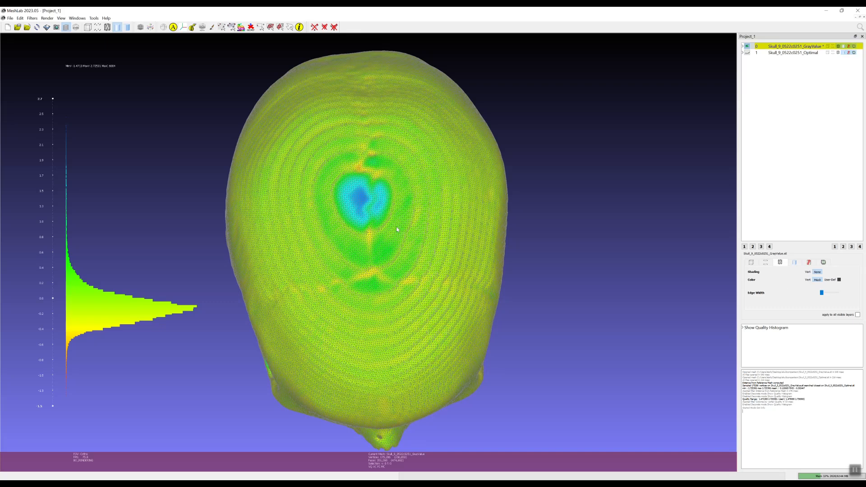
pyautogui.scroll(3, 398, 226)
pyautogui.scroll(2, 455, 226)
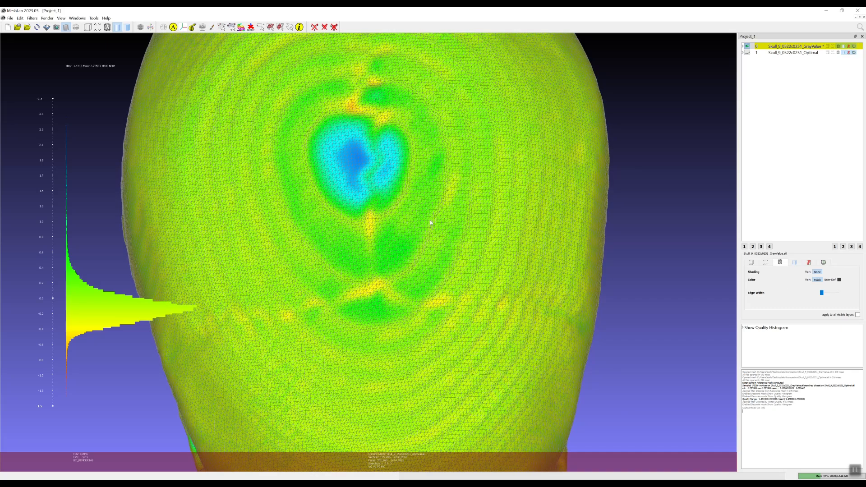
pyautogui.scroll(-5, 431, 225)
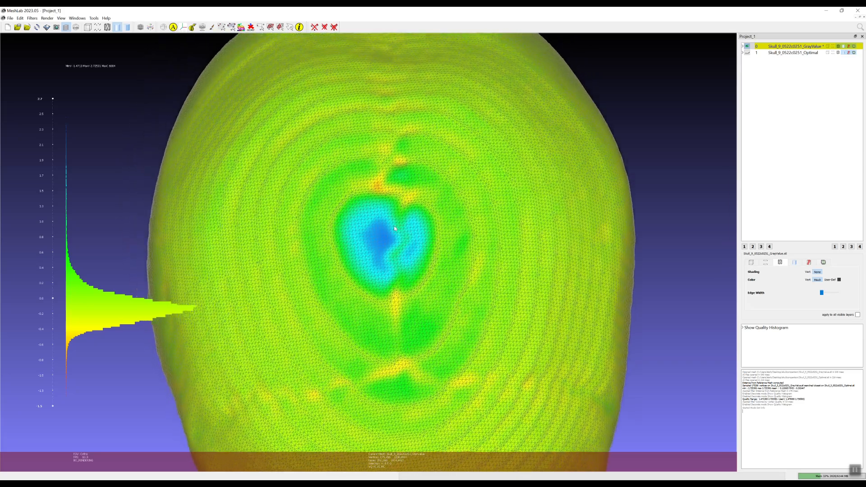
pyautogui.scroll(6, 394, 226)
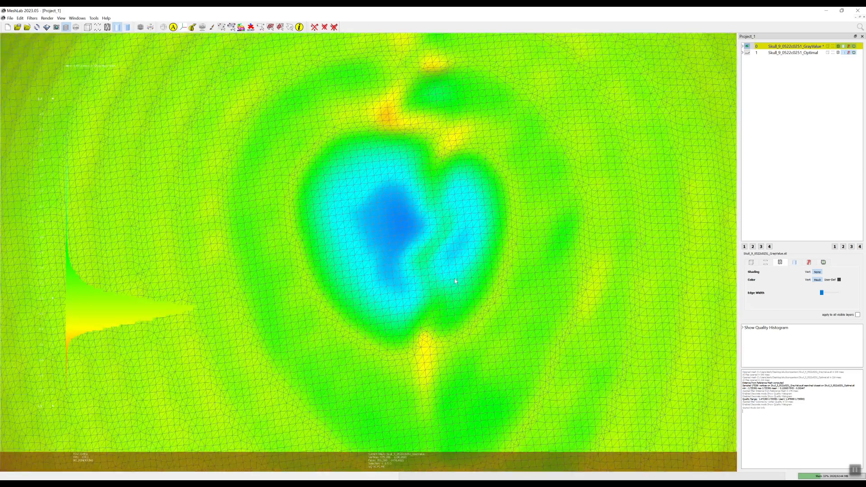
# - Reactivate Get Info, switch to vertex picking and read wireframe vertices in the darkest blue spot on the cranial top
pyautogui.click(299, 27)
pyautogui.click(397, 214)
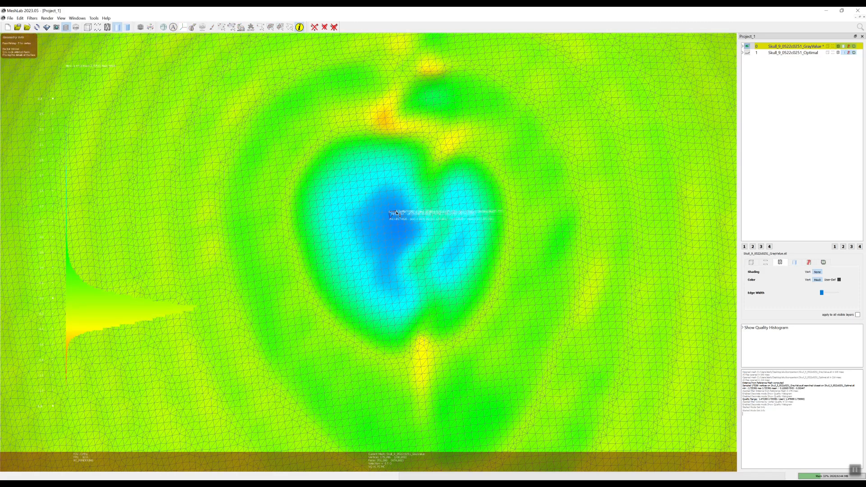
pyautogui.press('t')
pyautogui.click(397, 214)
pyautogui.click(398, 219)
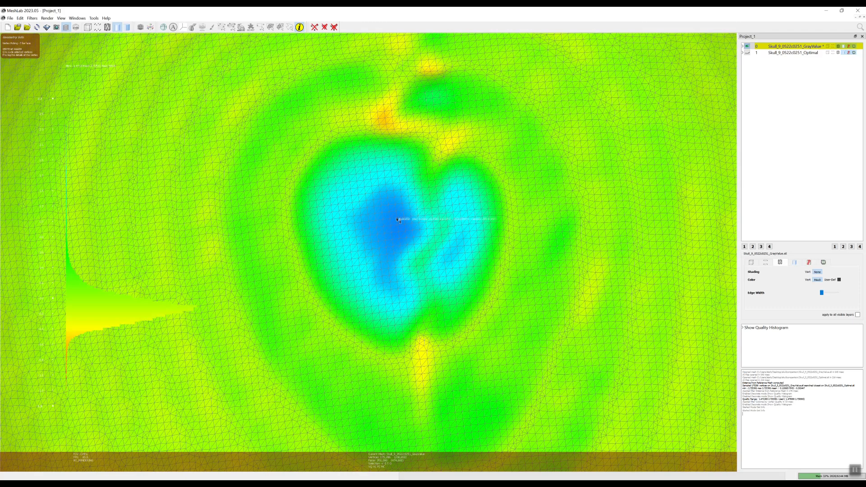
pyautogui.click(391, 221)
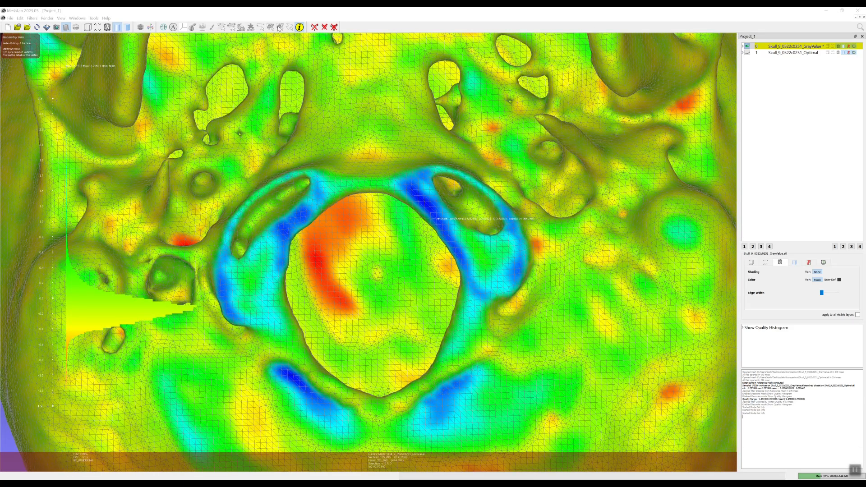
pyautogui.click(299, 28)
# - Pick a vertex in the dark blue band beside the large opening in the skull base and print its details to the log
pyautogui.scroll(-2, 383, 237)
pyautogui.scroll(9, 384, 207)
pyautogui.moveTo(350, 137)
pyautogui.mouseDown()
pyautogui.moveTo(348, 259)
pyautogui.moveTo(345, 158)
pyautogui.moveTo(357, 137)
pyautogui.mouseUp()
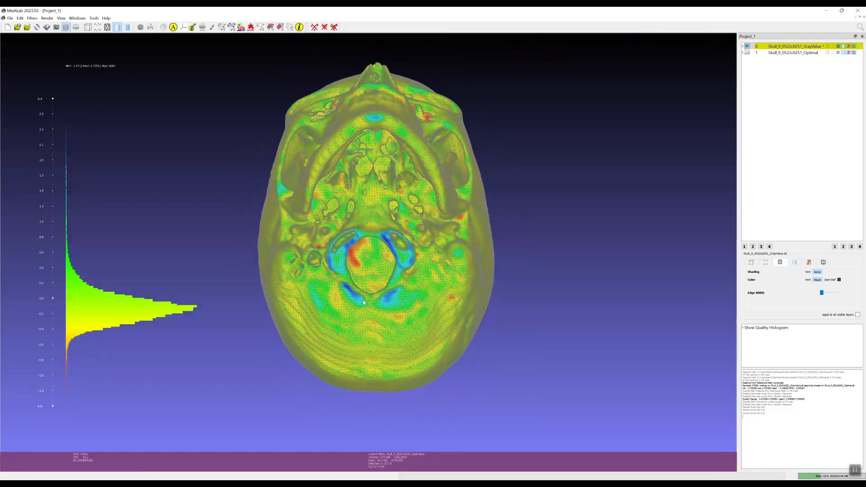
pyautogui.scroll(-6, 362, 301)
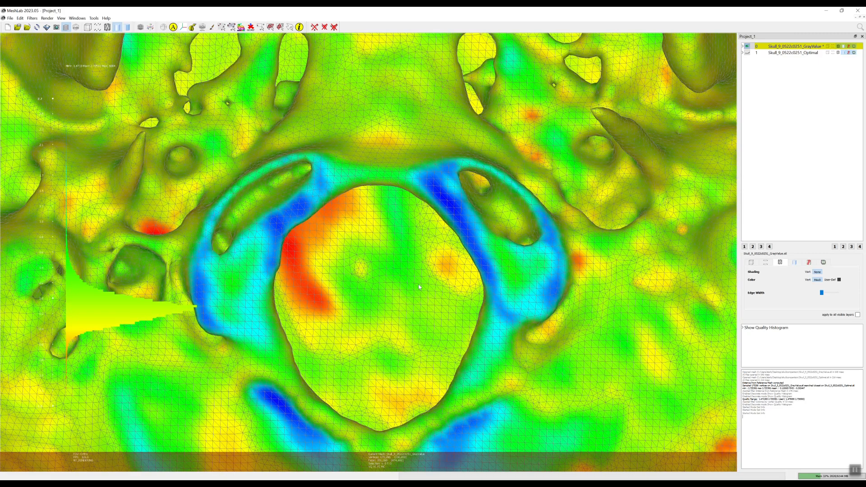
pyautogui.scroll(-2, 415, 299)
pyautogui.click(300, 27)
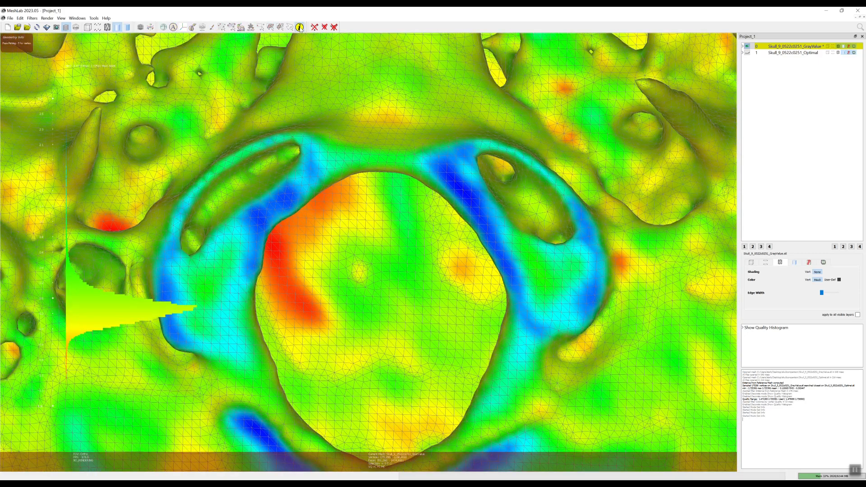
pyautogui.click(470, 202)
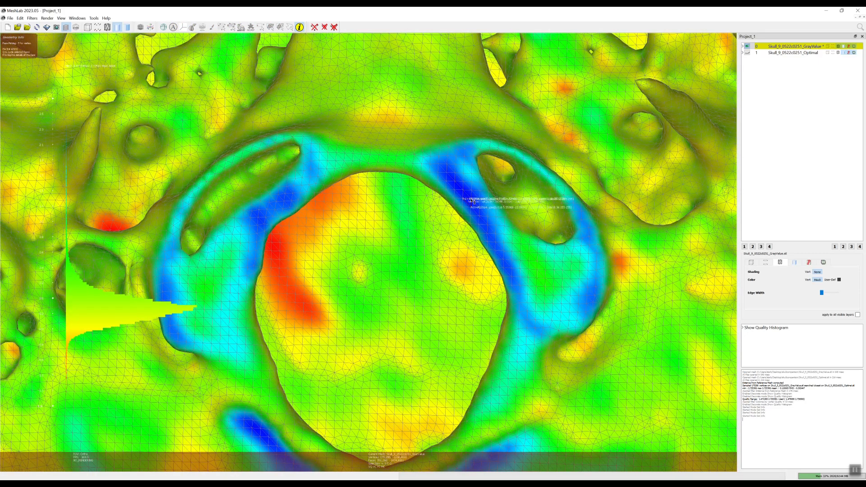
pyautogui.press('t')
pyautogui.click(473, 201)
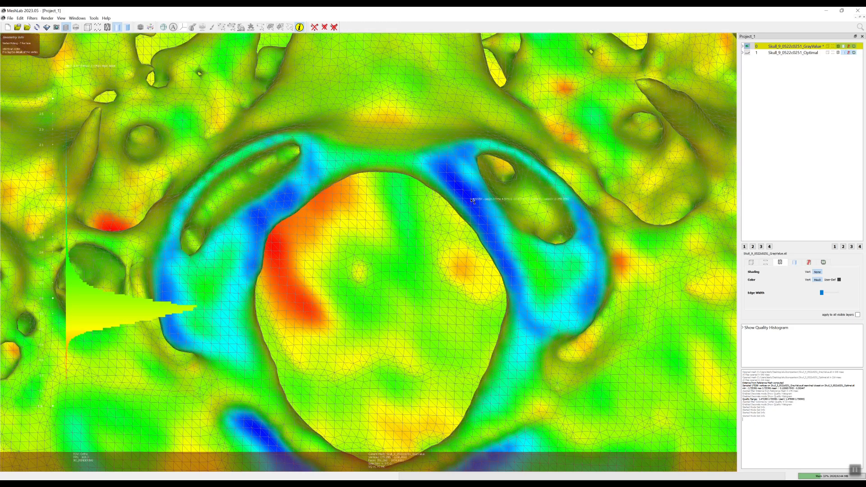
pyautogui.click(466, 191)
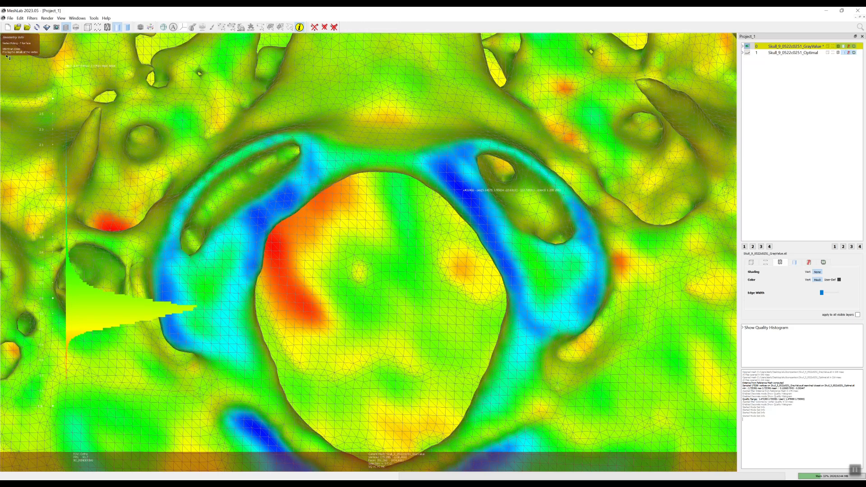
pyautogui.press('p')
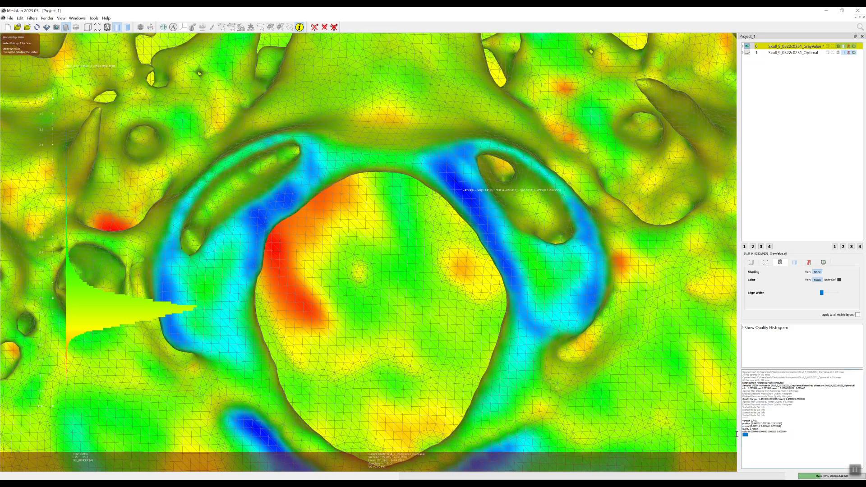
# - Copy the logged details of vertex 22402 into Notepad below the distance statistics, and minimize Notepad
pyautogui.moveTo(754, 436); pyautogui.dragTo(743, 419)
pyautogui.click(769, 443)
pyautogui.hotkey('alt', 'Tab')
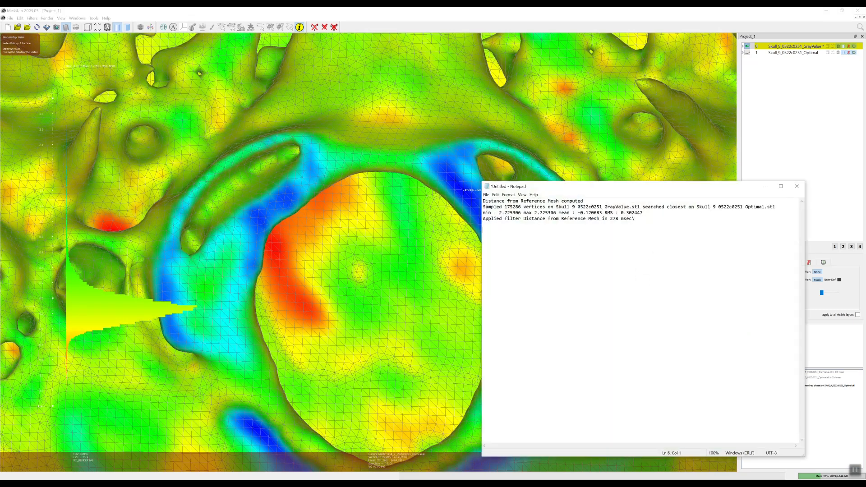
pyautogui.write('vertex# 22402 position [5.145752 3.550339 -22.631256] normal [0.029314 -0.111662 -0.993314] quality 2.725306 color (0.000000 0.000000 0.000000 0.000000) ------')
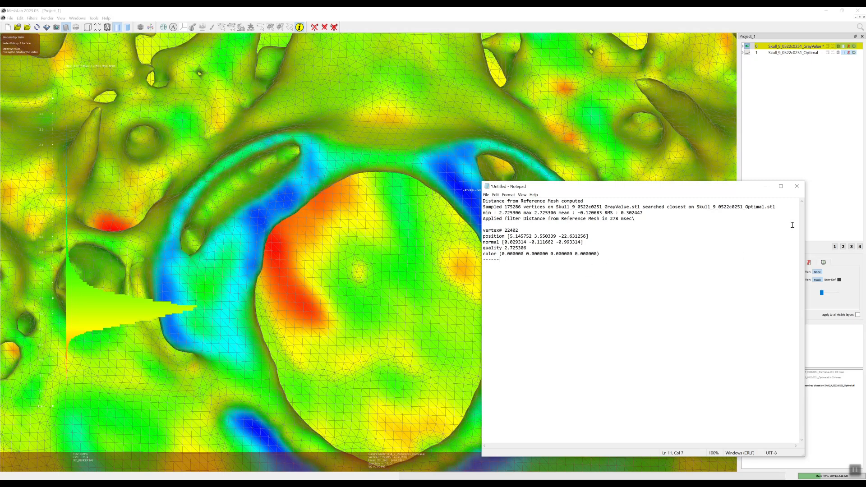
pyautogui.click(765, 185)
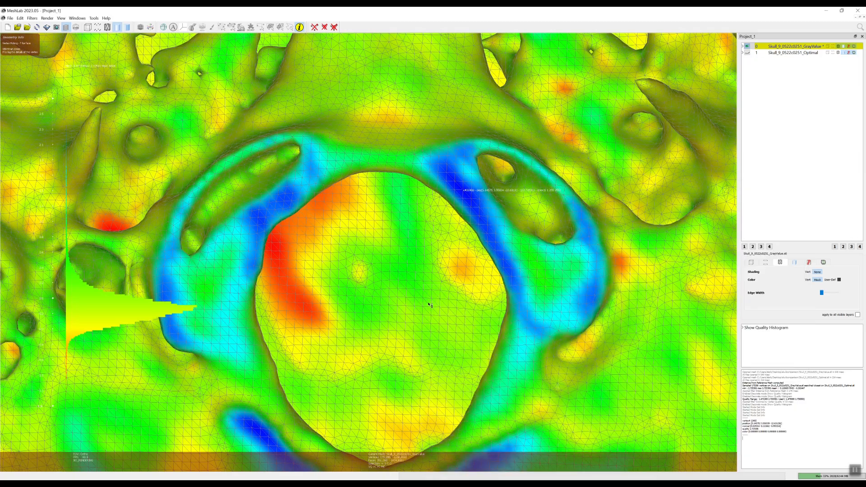
# - Leave the Get Info tool and turn off the wireframe overlay on the GrayValue mesh
pyautogui.click(302, 28)
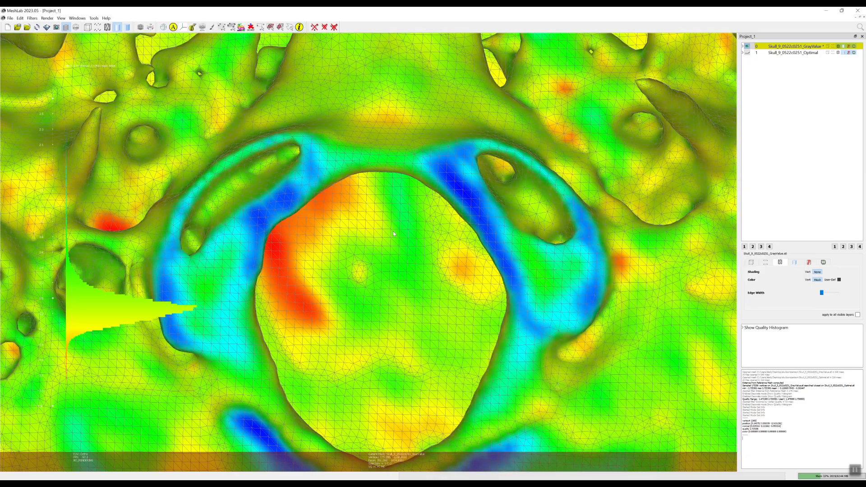
pyautogui.scroll(-3, 400, 263)
pyautogui.scroll(11, 400, 264)
pyautogui.scroll(3, 401, 265)
pyautogui.moveTo(400, 265); pyautogui.dragTo(382, 393)
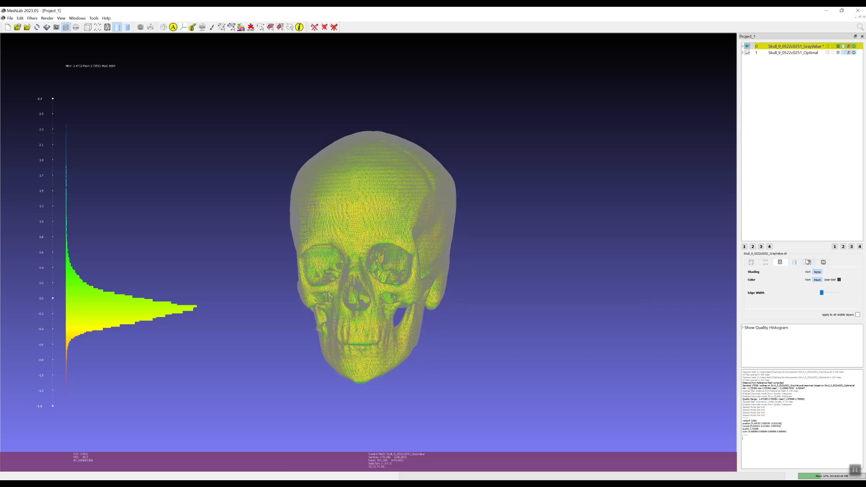
pyautogui.click(838, 47)
pyautogui.scroll(-2, 388, 257)
pyautogui.moveTo(389, 258); pyautogui.dragTo(412, 255)
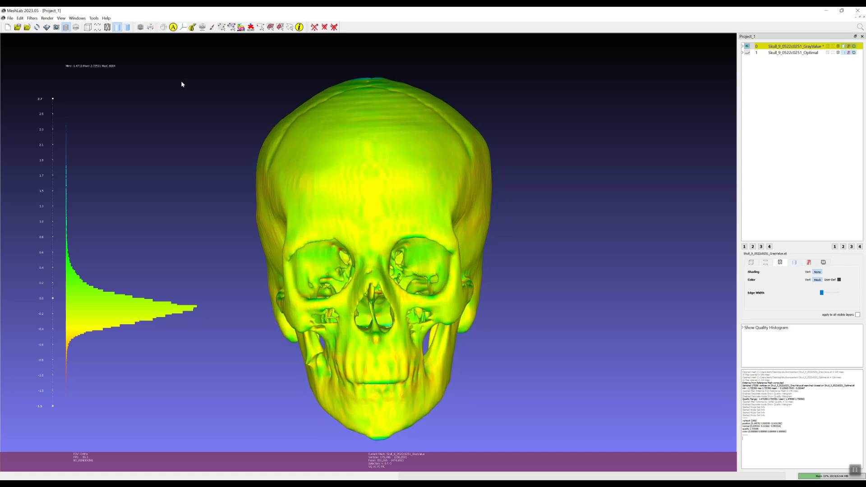
# - Set up Select by Vertex Quality with minimum 0, the highest possible maximum, non-inclusive selection and preview enabled
pyautogui.click(32, 18)
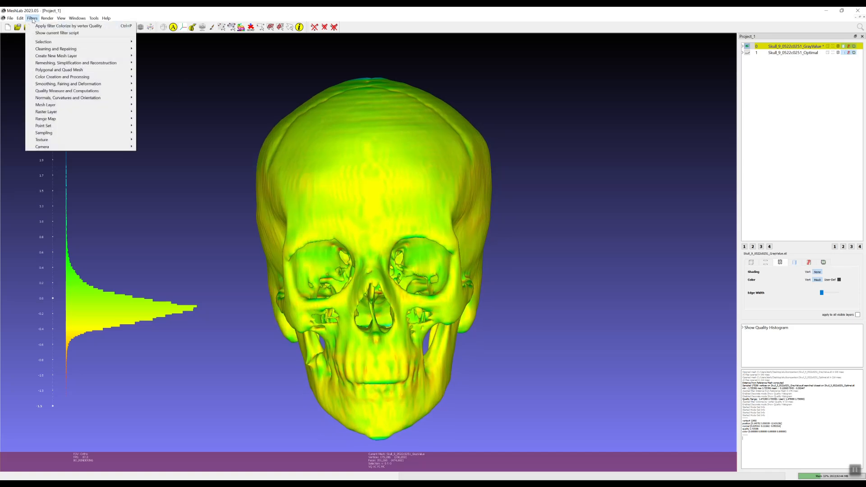
pyautogui.moveTo(50, 42)
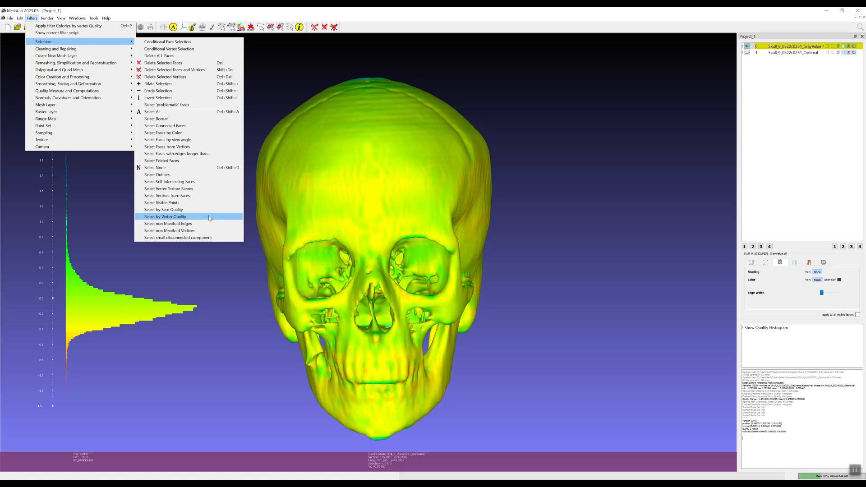
pyautogui.click(209, 217)
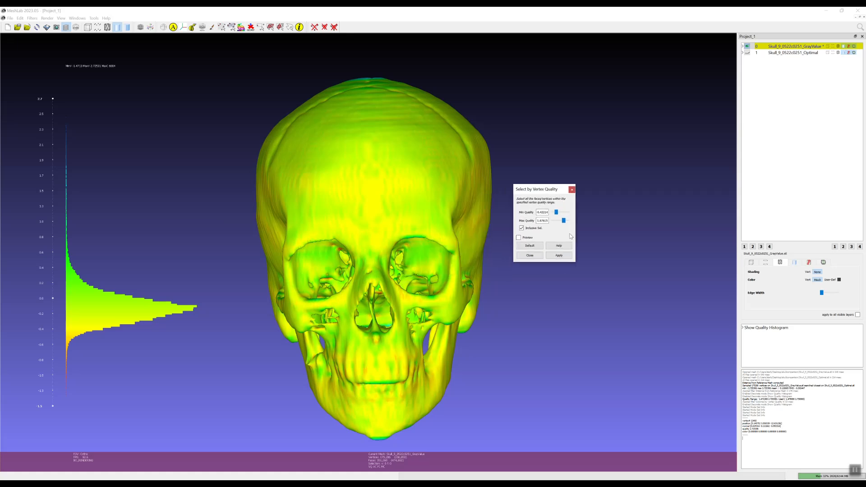
pyautogui.moveTo(577, 241); pyautogui.dragTo(618, 241)
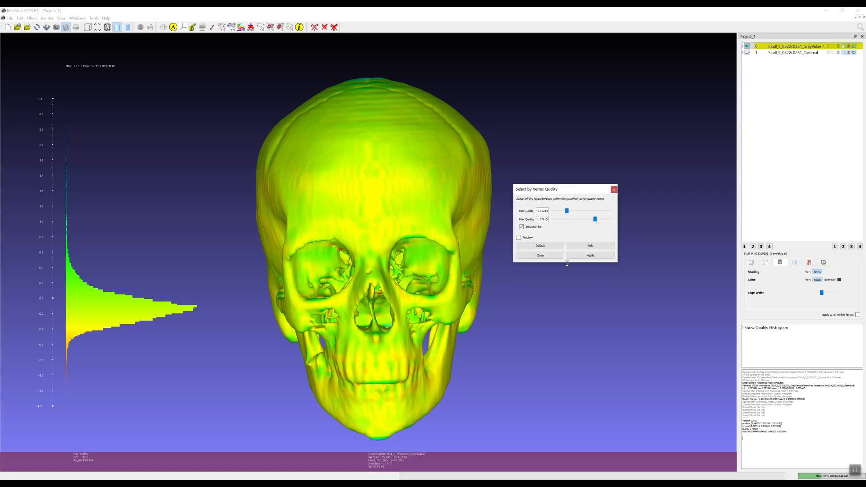
pyautogui.moveTo(566, 262); pyautogui.dragTo(567, 292)
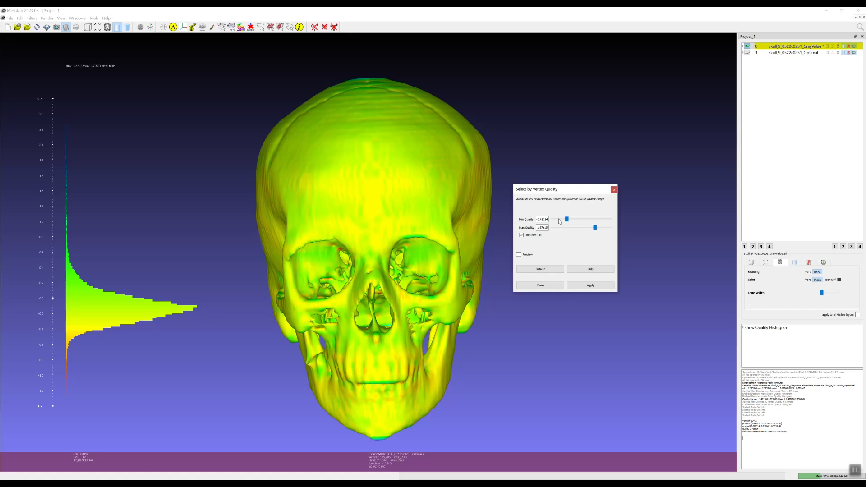
pyautogui.moveTo(594, 227); pyautogui.dragTo(618, 230)
pyautogui.moveTo(548, 219); pyautogui.dragTo(529, 220)
pyautogui.write('0')
pyautogui.click(519, 255)
# - Raise the minimum vertex quality to 1 and check the previewed selection around the skull base
pyautogui.moveTo(374, 172); pyautogui.dragTo(416, 274)
pyautogui.scroll(-2, 398, 236)
pyautogui.moveTo(389, 204); pyautogui.dragTo(378, 219)
pyautogui.click(557, 227)
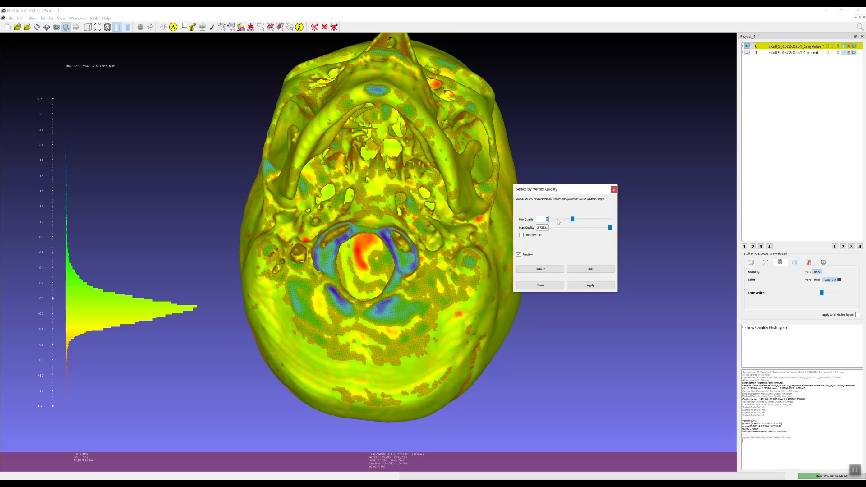
pyautogui.press('Return')
pyautogui.scroll(-3, 383, 214)
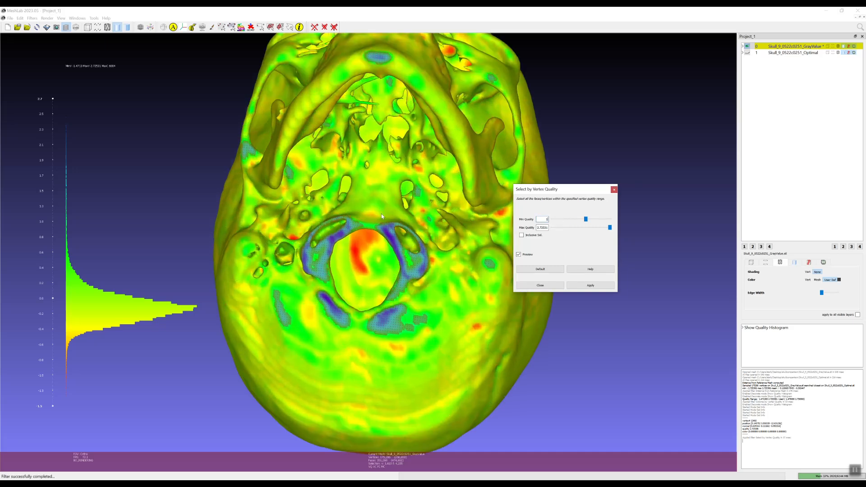
pyautogui.moveTo(385, 217); pyautogui.dragTo(398, 202)
pyautogui.scroll(2, 402, 225)
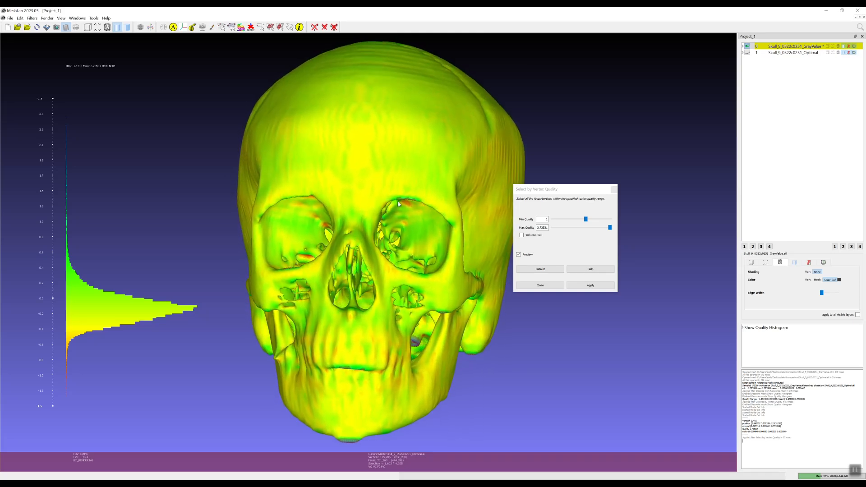
# - Toggle the Optimal mesh's visibility over the GrayValue mesh to compare the two surfaces at the face
pyautogui.click(746, 53)
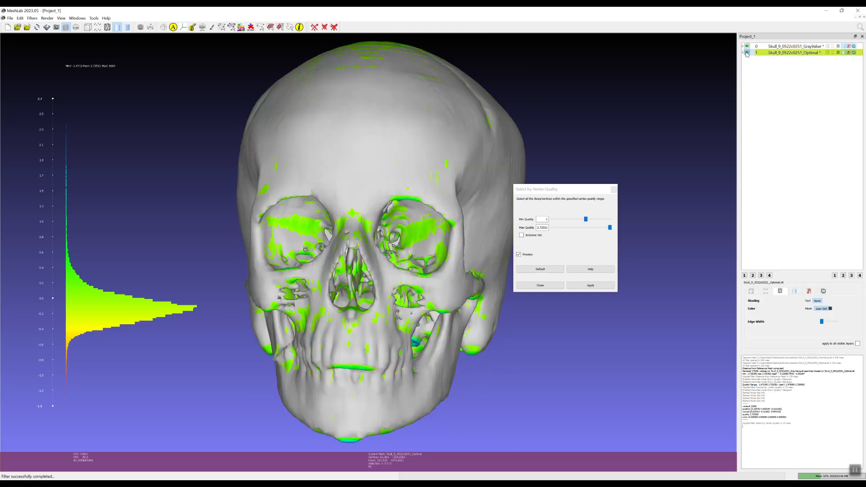
pyautogui.click(746, 53)
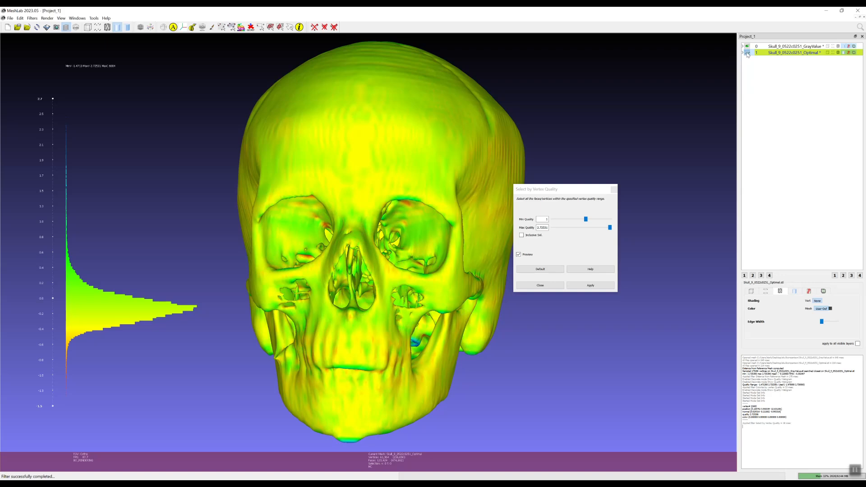
pyautogui.click(746, 53)
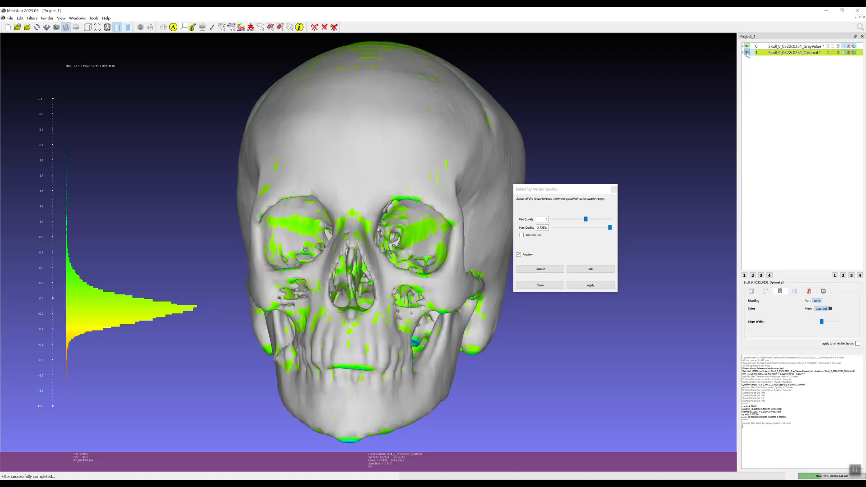
pyautogui.click(747, 47)
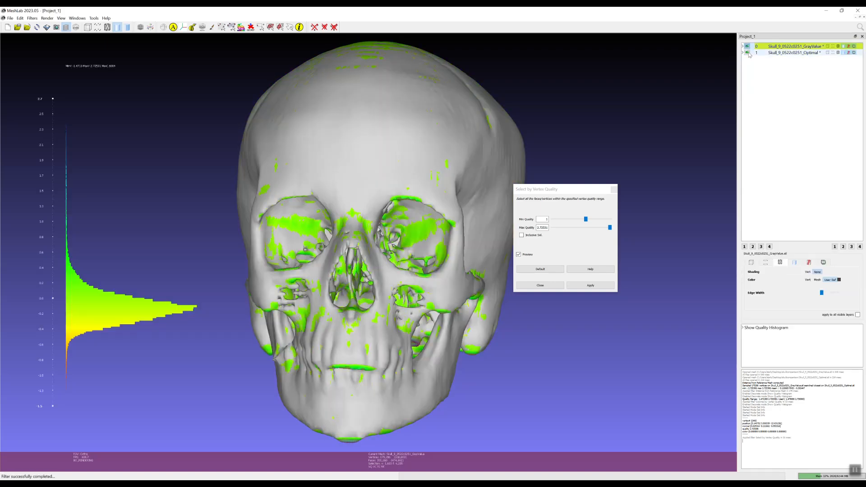
pyautogui.click(747, 53)
pyautogui.scroll(3, 380, 290)
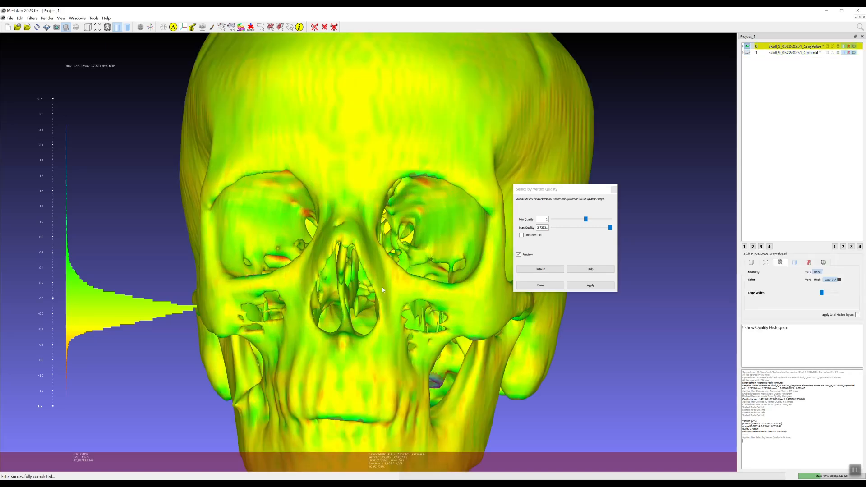
pyautogui.scroll(-3, 380, 290)
# - Apply the vertex quality selection to the GrayValue mesh and close the filter
pyautogui.moveTo(380, 275); pyautogui.dragTo(470, 276)
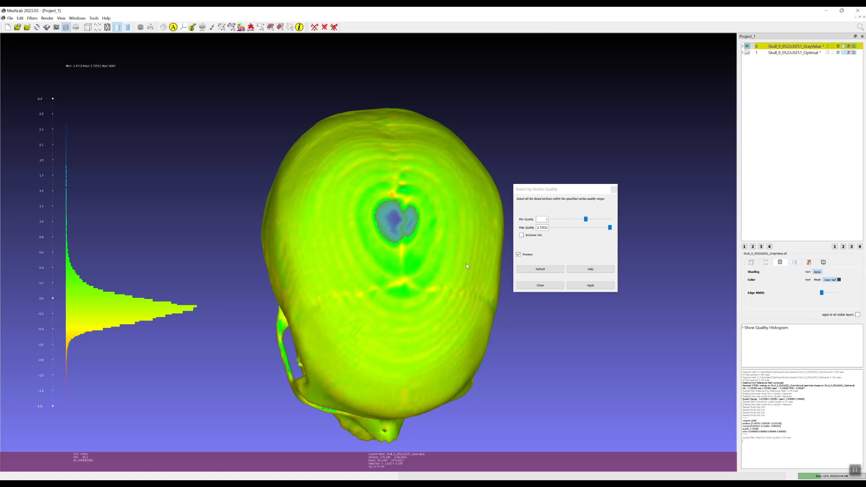
pyautogui.click(586, 286)
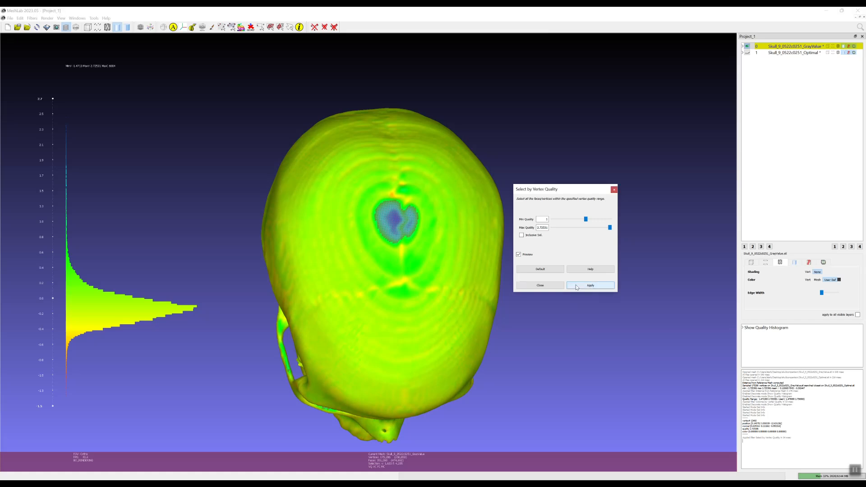
pyautogui.click(546, 286)
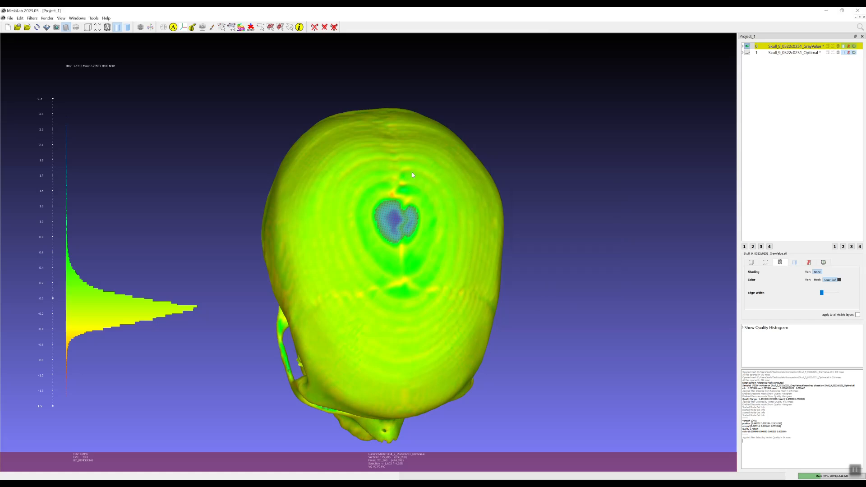
# - Copy the selected GrayValue faces to another layer without deleting the original selection
pyautogui.rightClick(769, 47)
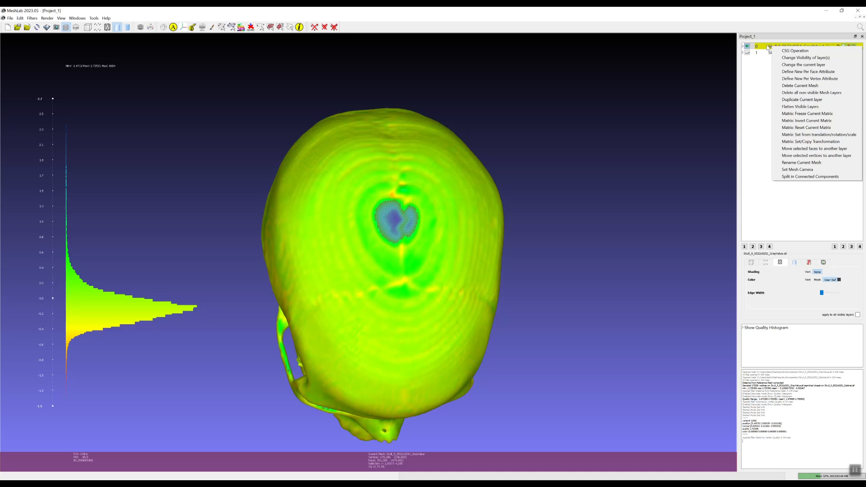
pyautogui.click(814, 149)
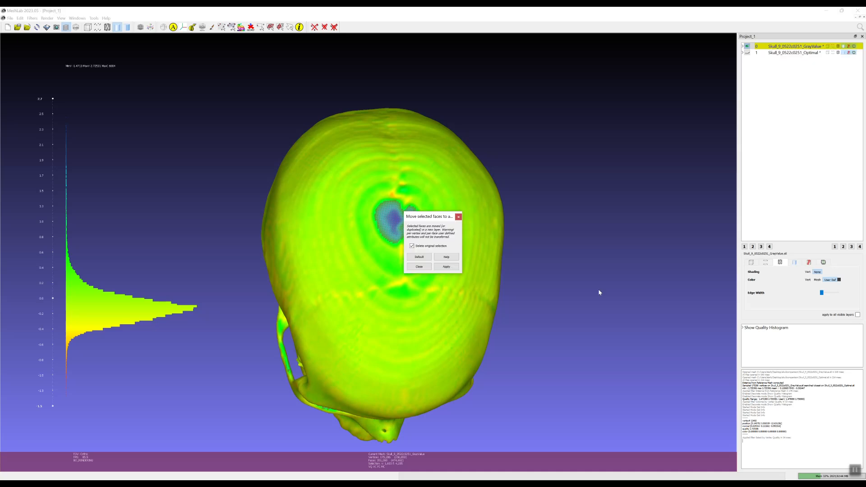
pyautogui.click(411, 246)
pyautogui.click(444, 266)
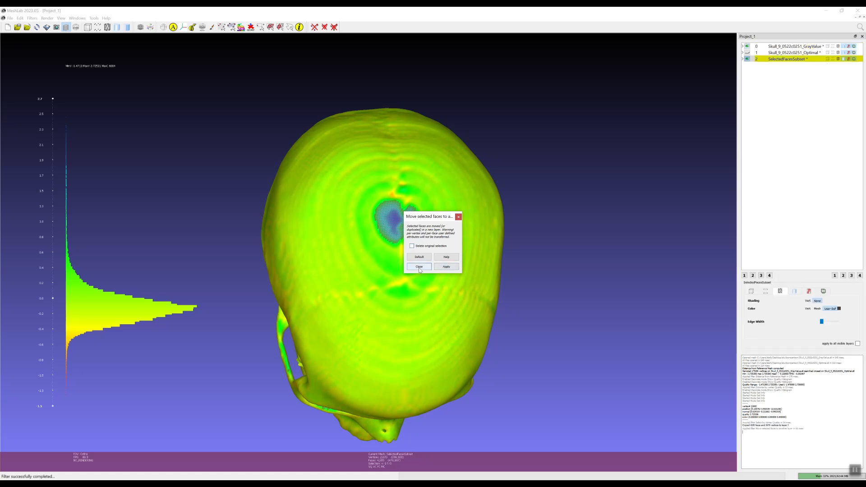
# - Hide the GrayValue mesh and examine the layer of copied faces on its own
pyautogui.click(747, 47)
pyautogui.click(775, 60)
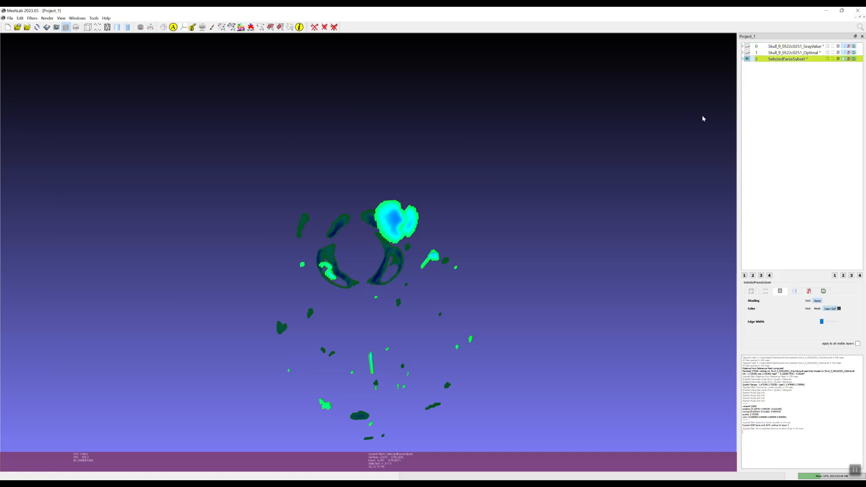
pyautogui.scroll(-2, 459, 326)
pyautogui.scroll(5, 460, 326)
pyautogui.scroll(5, 460, 326)
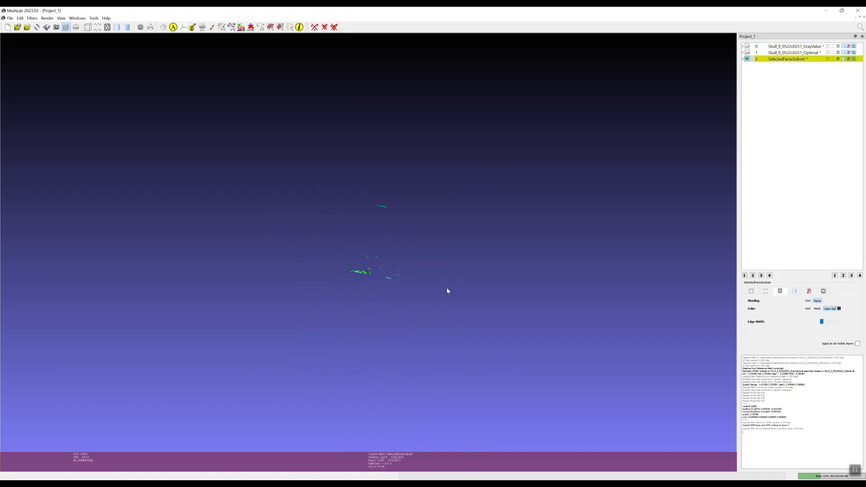
pyautogui.scroll(-6, 404, 281)
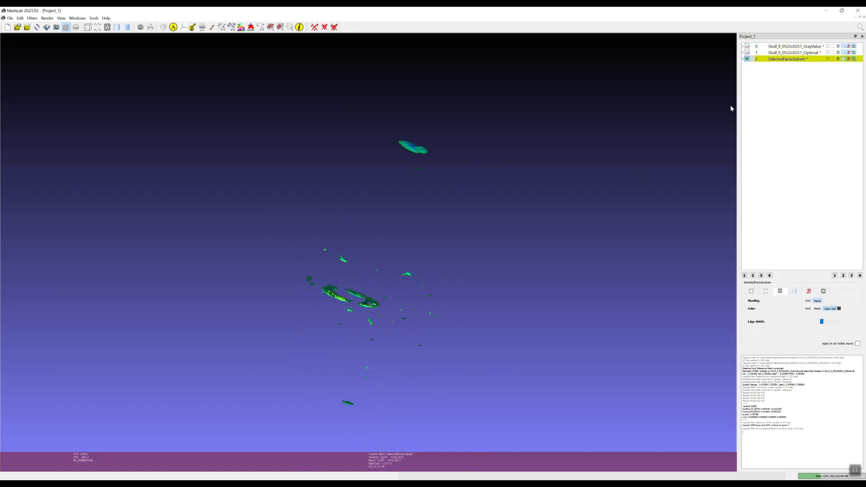
# - Show the Optimal mesh temporarily to examine where the copied face patches lie on it
pyautogui.click(747, 52)
pyautogui.moveTo(406, 284); pyautogui.dragTo(394, 245)
pyautogui.scroll(-3, 393, 224)
pyautogui.scroll(2, 394, 225)
pyautogui.click(747, 53)
pyautogui.moveTo(585, 275); pyautogui.dragTo(407, 271)
pyautogui.scroll(-5, 405, 277)
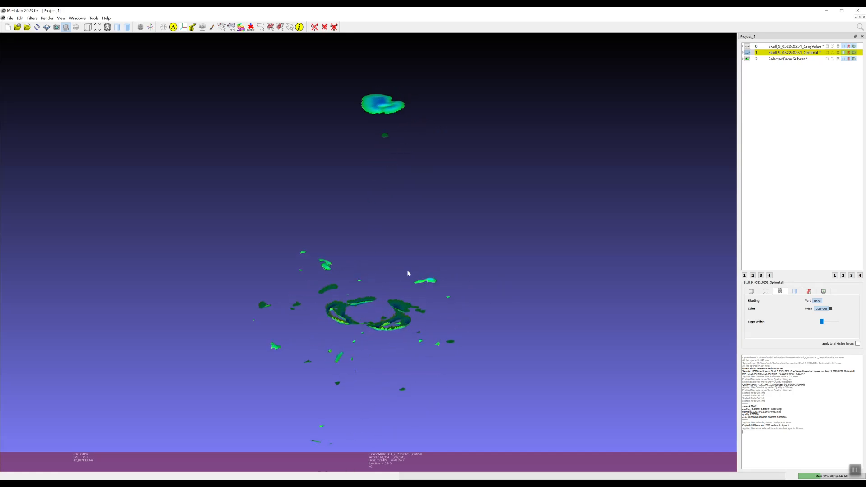
# - Hide the layer of copied faces and make the GrayValue mesh visible again
pyautogui.click(747, 58)
pyautogui.click(748, 46)
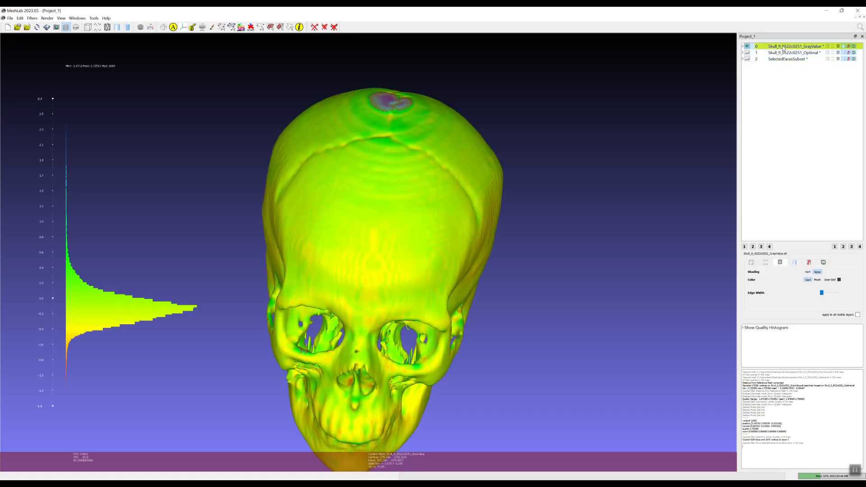
pyautogui.scroll(-4, 402, 345)
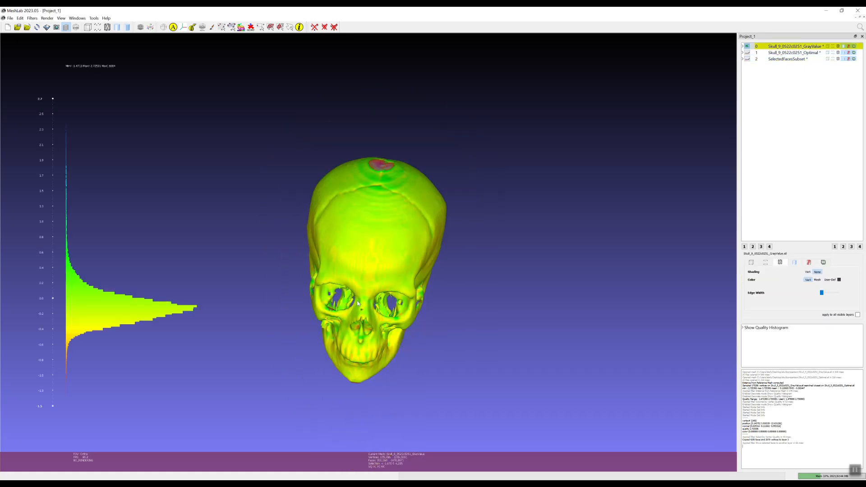
pyautogui.moveTo(378, 182); pyautogui.dragTo(377, 224)
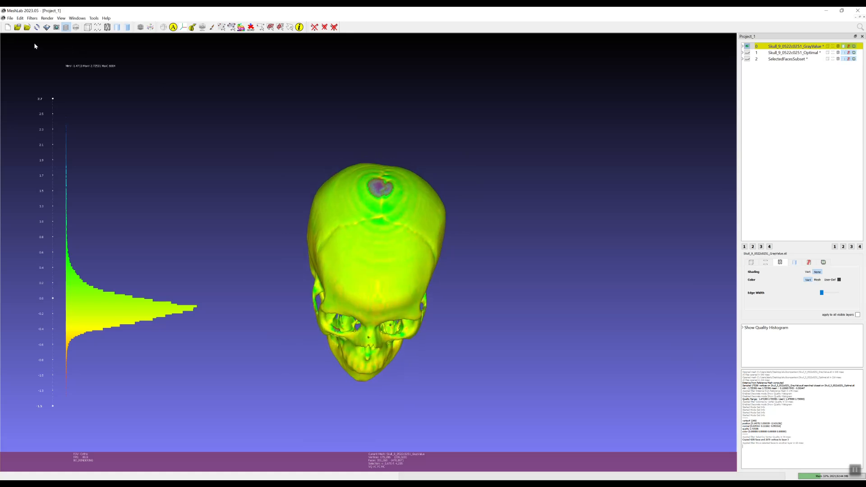
# - Clear the selection on the GrayValue mesh with Select None, deselecting all faces and vertices
pyautogui.click(37, 19)
pyautogui.moveTo(68, 43)
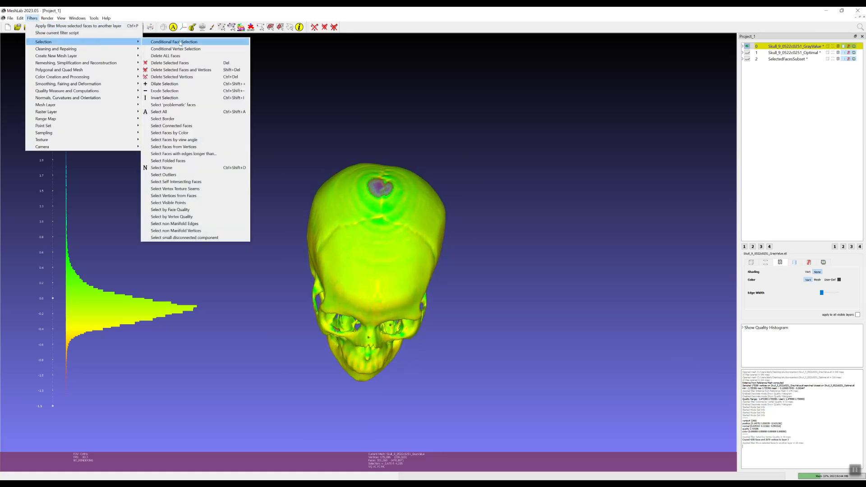
pyautogui.click(172, 168)
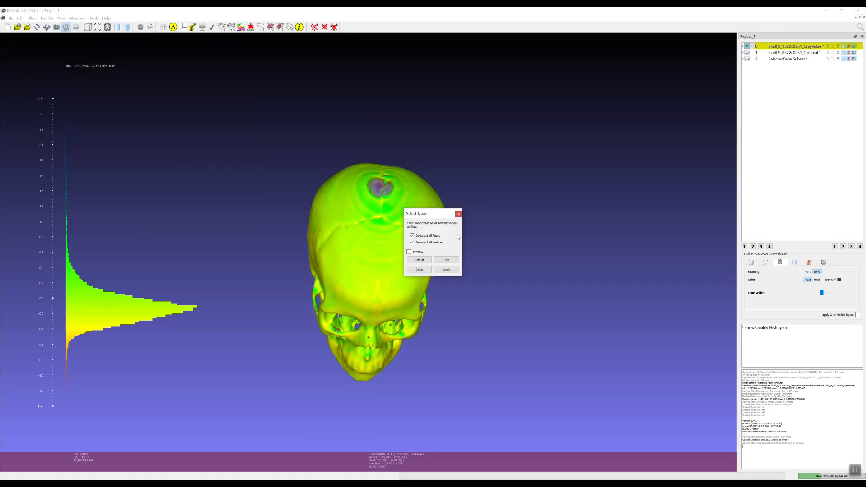
pyautogui.click(445, 270)
pyautogui.click(419, 269)
pyautogui.moveTo(394, 263); pyautogui.dragTo(357, 261)
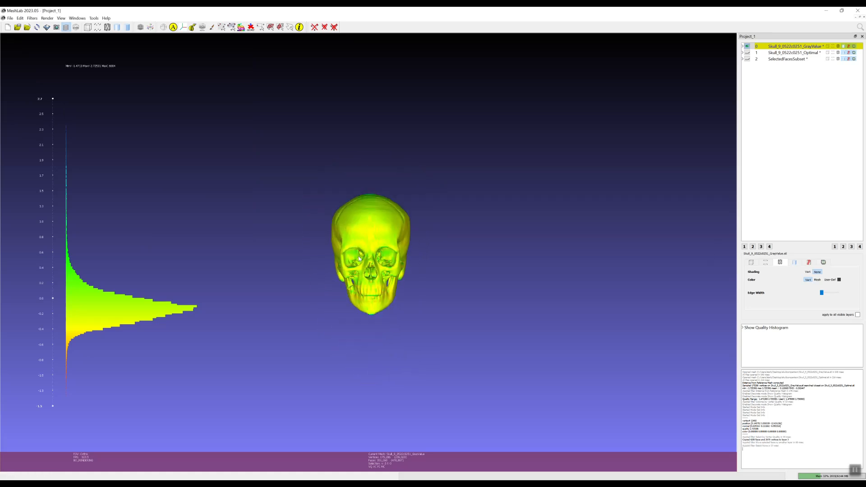
pyautogui.scroll(2, 385, 236)
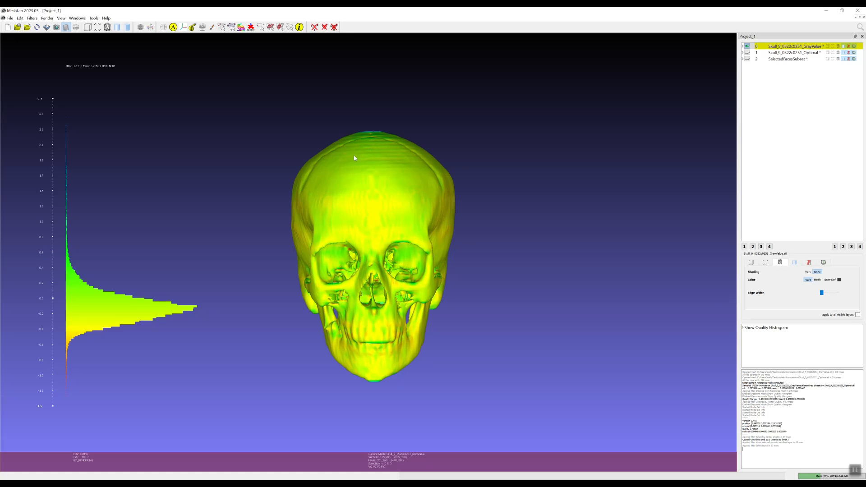
pyautogui.scroll(3, 354, 158)
pyautogui.scroll(-3, 355, 157)
pyautogui.click(10, 19)
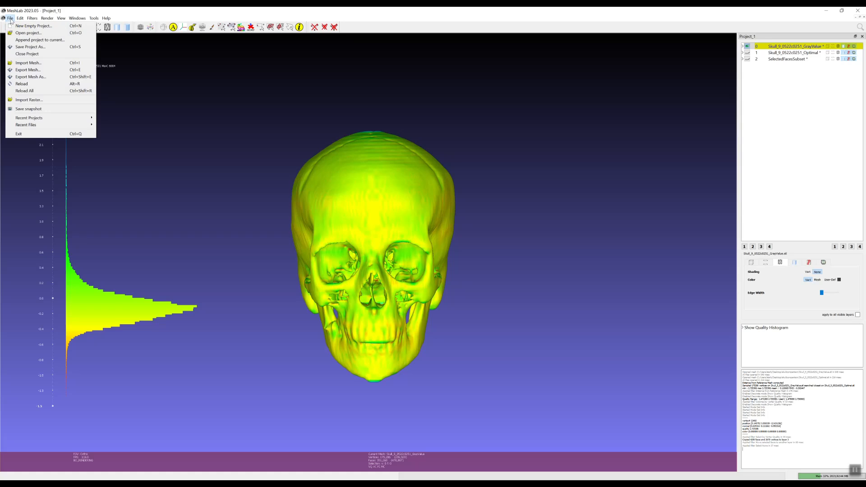
pyautogui.click(31, 77)
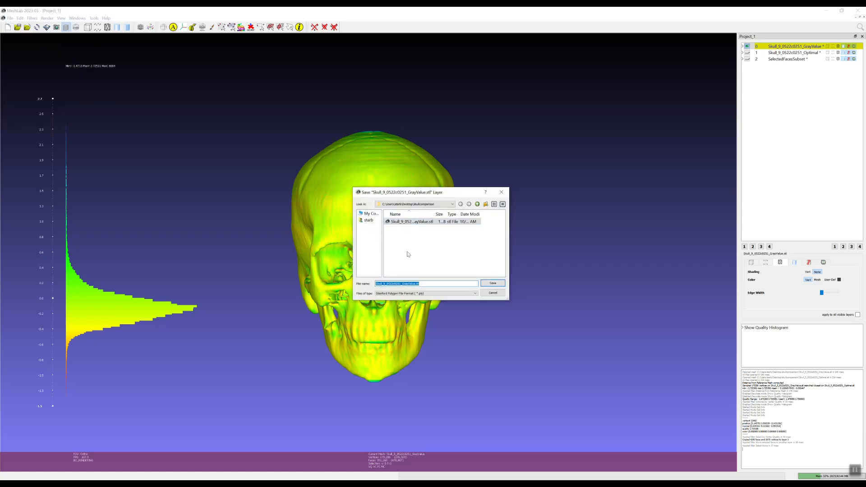
pyautogui.click(426, 283)
pyautogui.press('BackSpace')
pyautogui.press('BackSpace')
pyautogui.press('BackSpace')
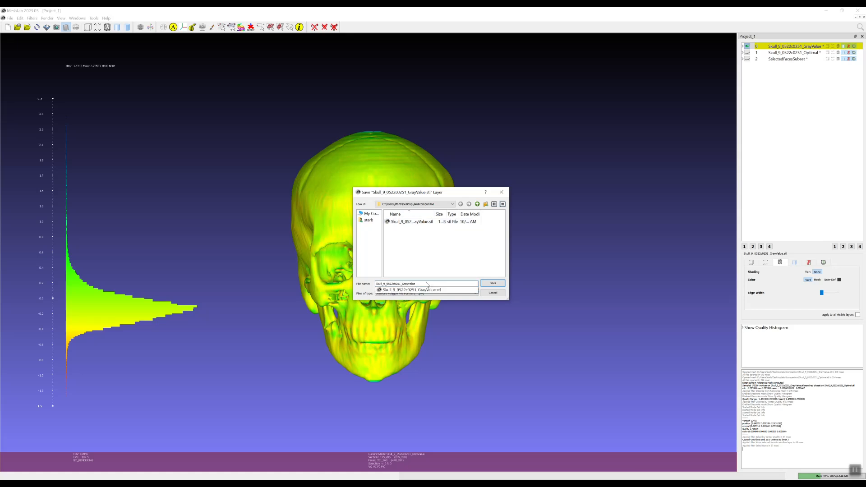
pyautogui.write('_')
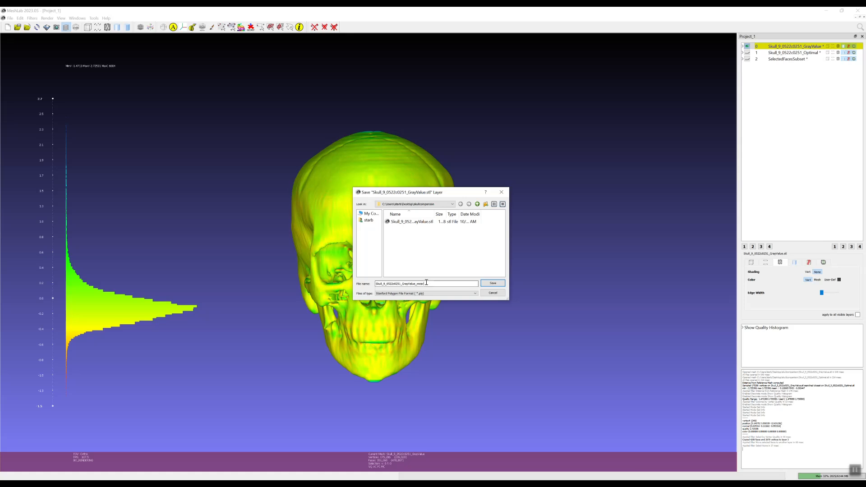
pyautogui.write('measured')
pyautogui.click(492, 283)
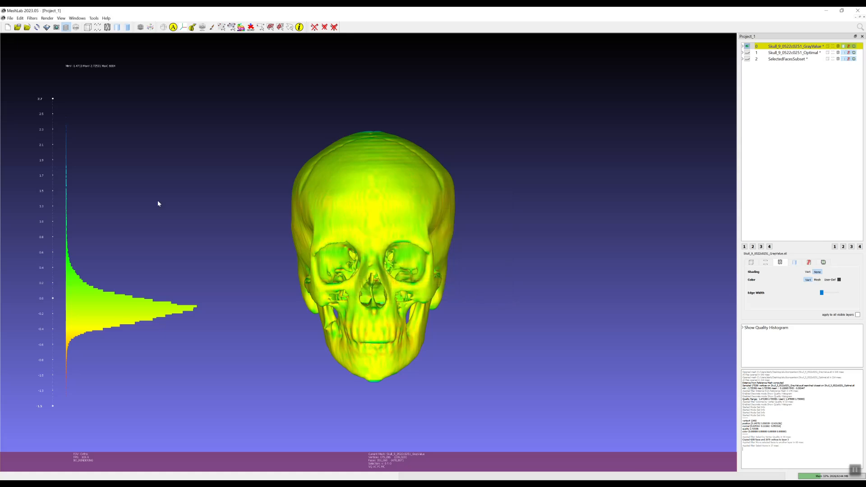
# - Export the GrayValue mesh in Stanford Polygon format as Skull_9_0522c0251_GrayValue_measured, with binary encoding turned off
pyautogui.click(10, 18)
pyautogui.click(32, 71)
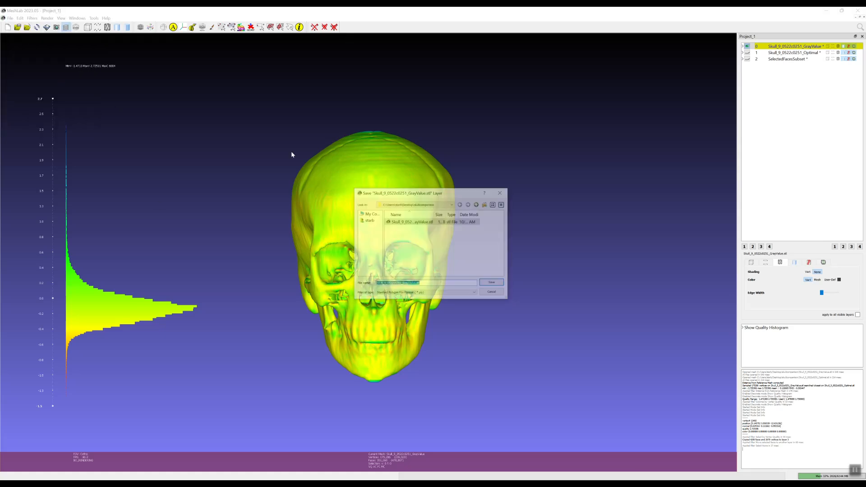
pyautogui.click(437, 283)
pyautogui.press('BackSpace')
pyautogui.press('BackSpace')
pyautogui.press('BackSpace')
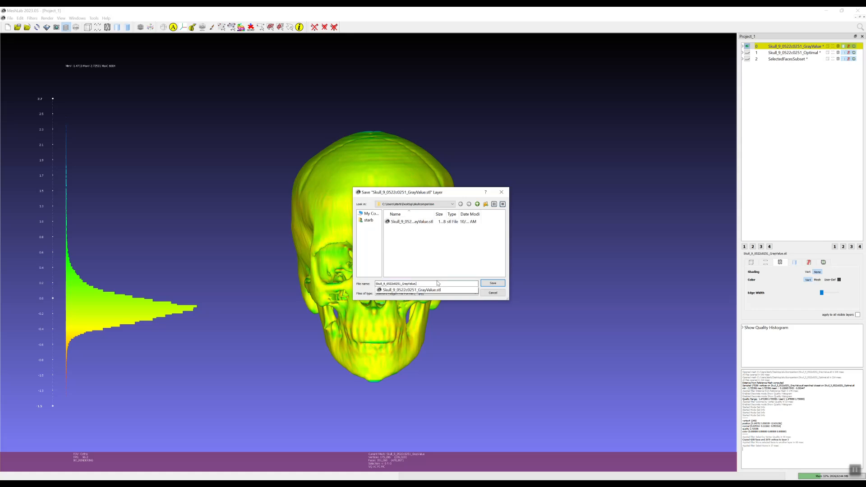
pyautogui.write('_measured')
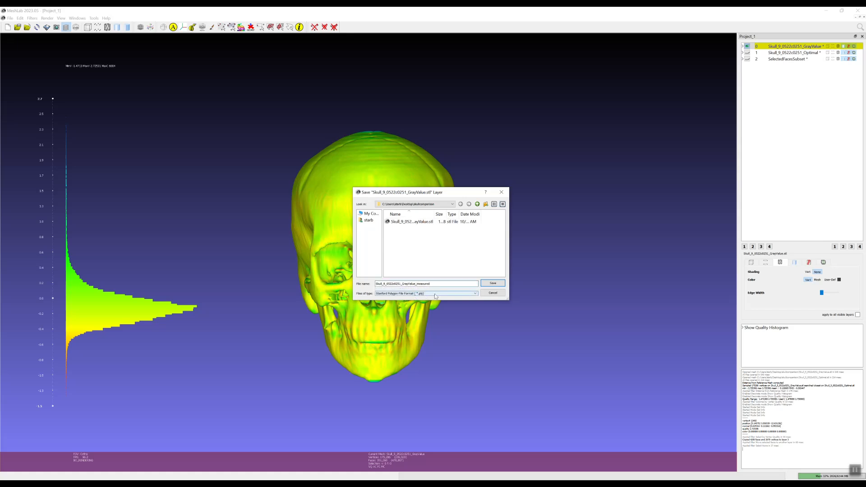
pyautogui.click(491, 283)
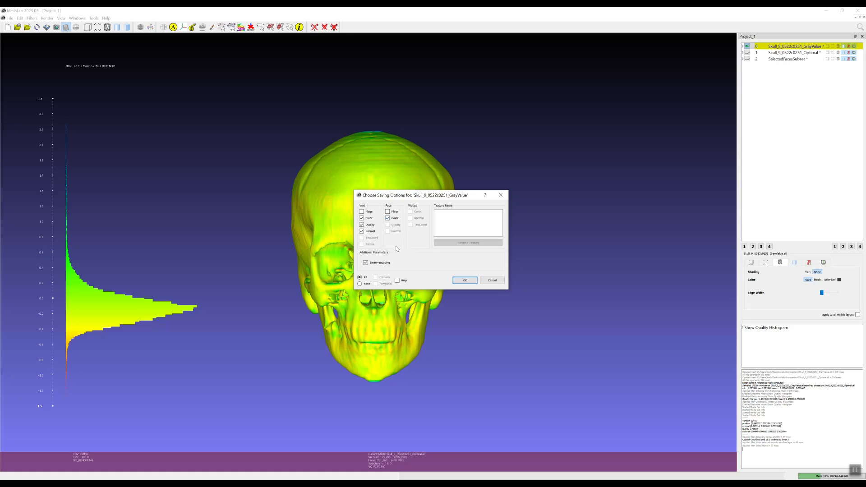
pyautogui.click(366, 264)
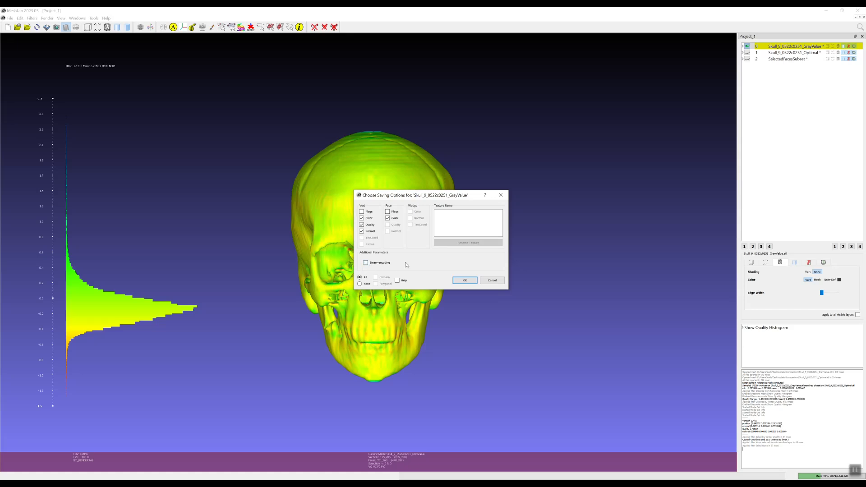
pyautogui.click(464, 280)
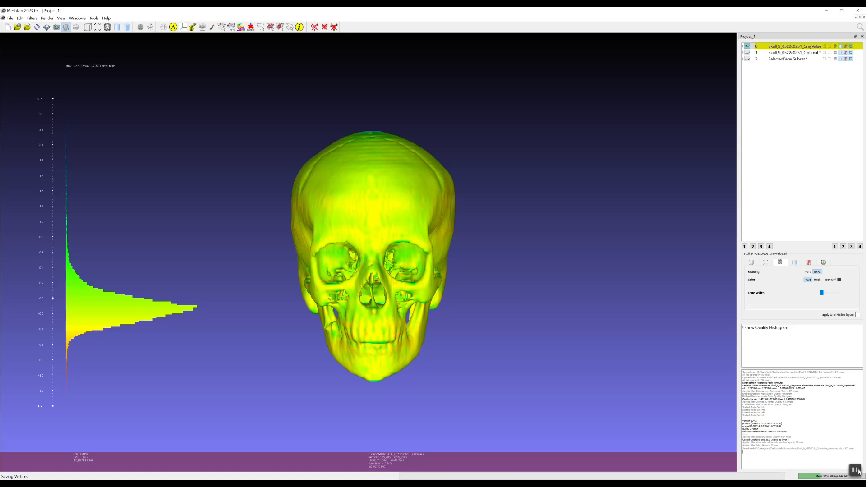
# - Open the exported Skull_9_0522c0251_GrayValue_measured file from the skullcomparison folder in Notepad++
pyautogui.click(855, 470)
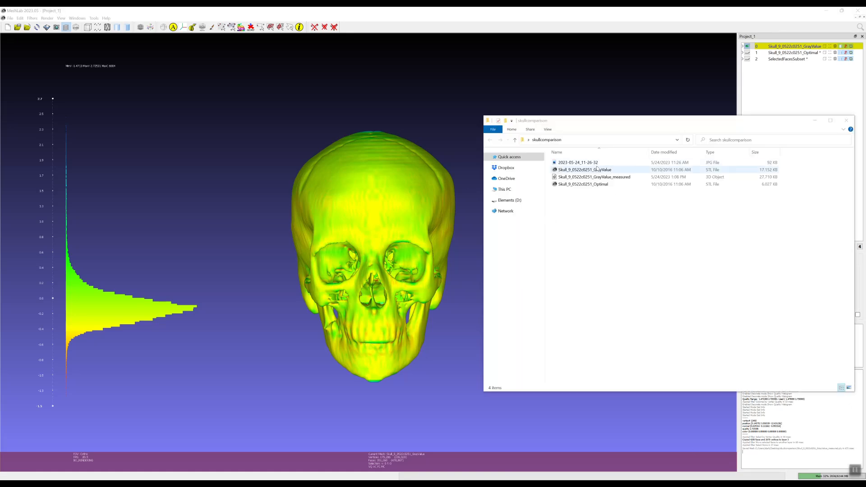
pyautogui.click(620, 178)
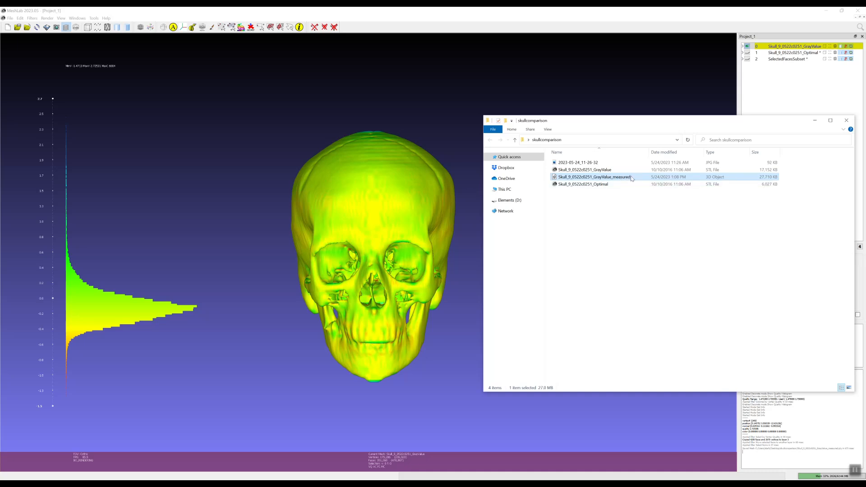
pyautogui.rightClick(631, 178)
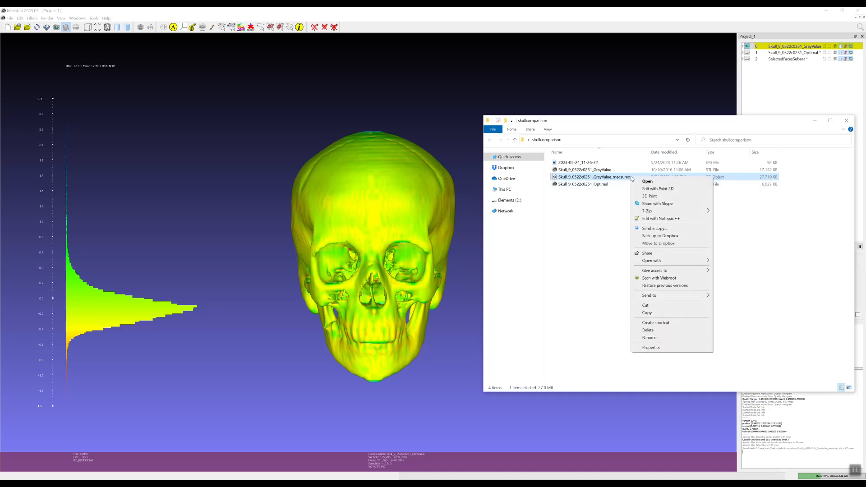
pyautogui.click(669, 220)
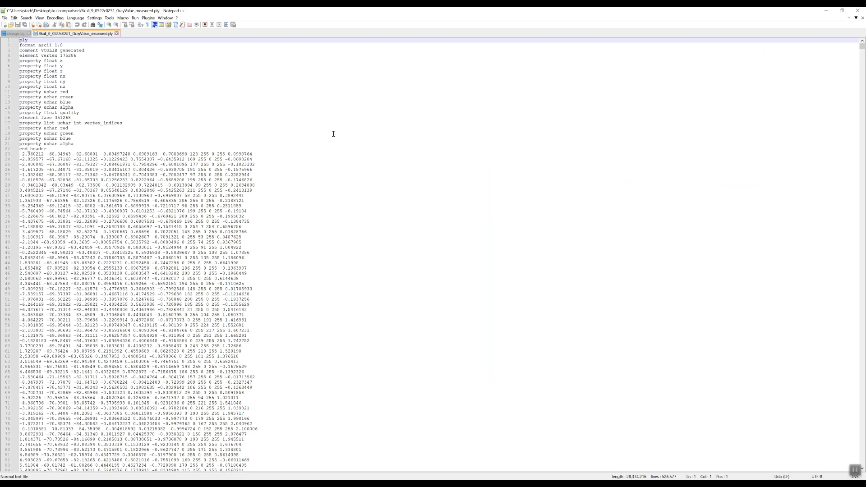
# - Examine the header and the quality value ending each vertex row of the exported file, and return to MeshLab
pyautogui.scroll(-10, 343, 218)
pyautogui.scroll(10, 343, 219)
pyautogui.moveTo(255, 154); pyautogui.dragTo(230, 157)
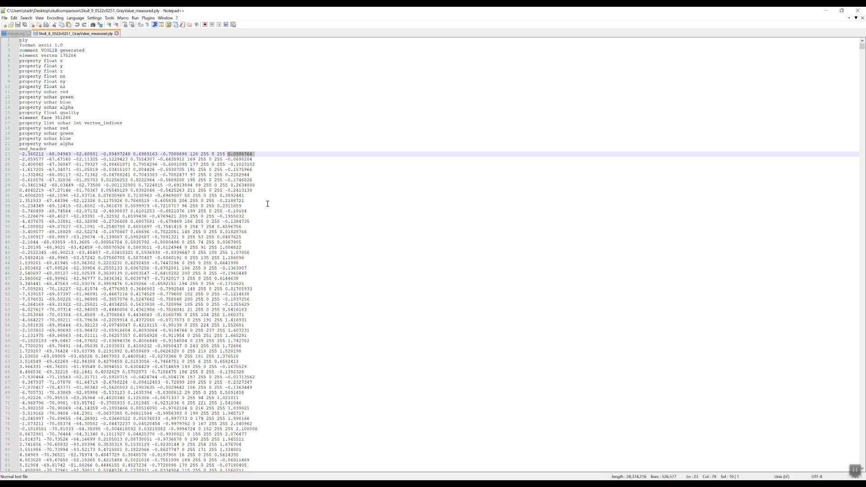
pyautogui.click(260, 300)
pyautogui.moveTo(250, 316); pyautogui.dragTo(222, 320)
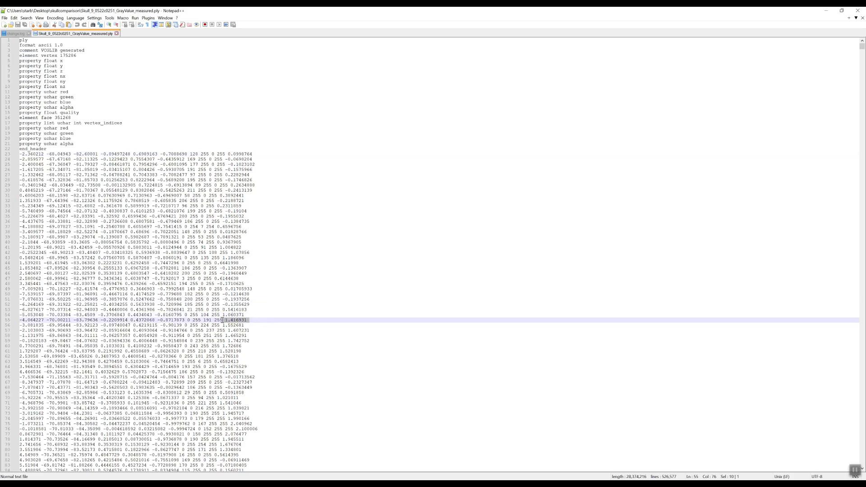
pyautogui.click(826, 10)
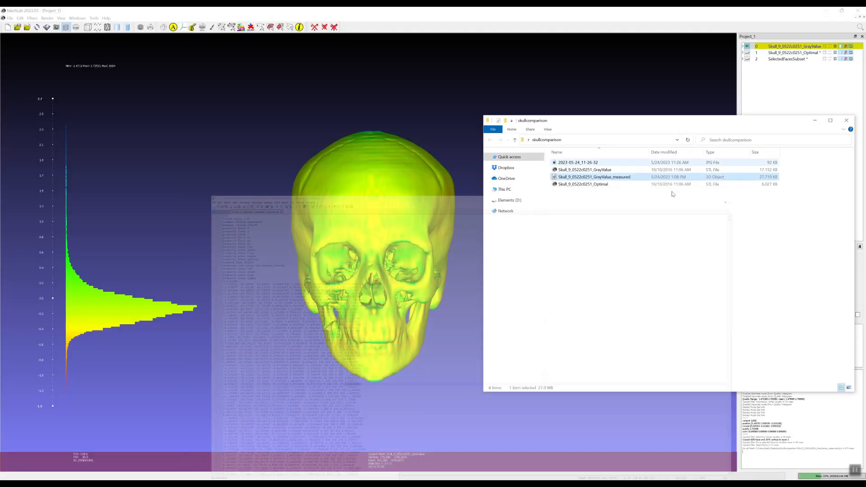
pyautogui.click(814, 120)
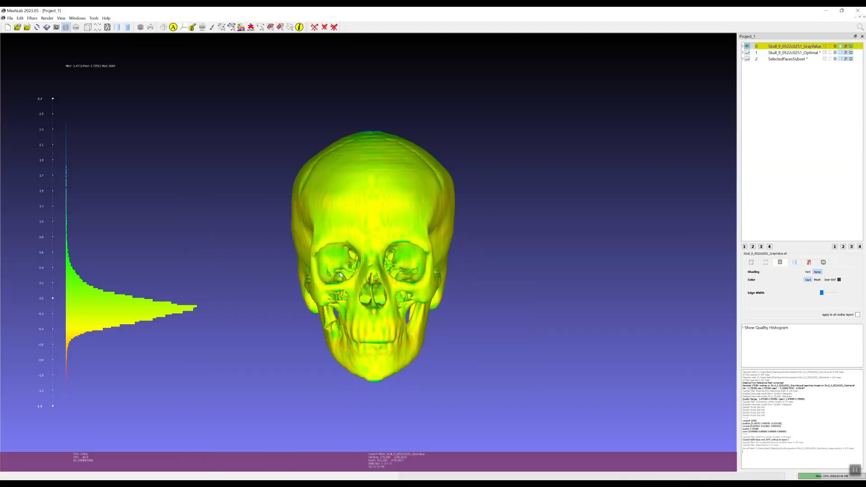
# - Compute the Per Vertex Quality Stat for the GrayValue mesh
pyautogui.moveTo(317, 289); pyautogui.dragTo(361, 306)
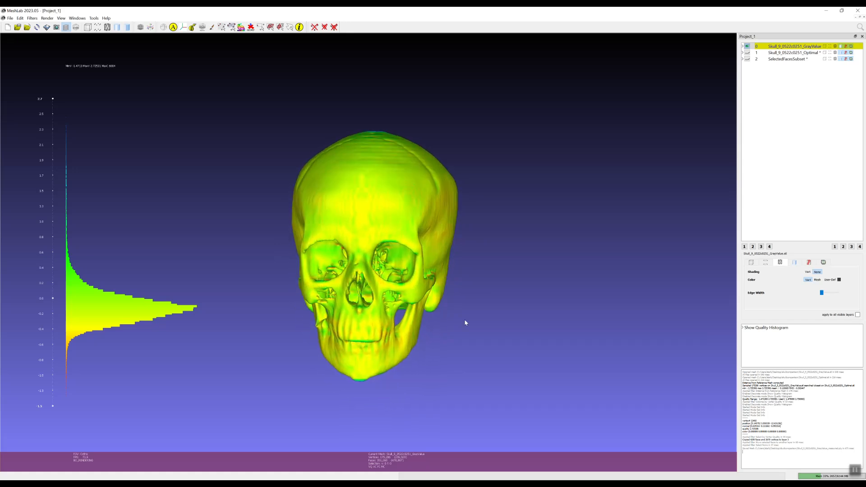
pyautogui.moveTo(241, 231); pyautogui.dragTo(225, 243)
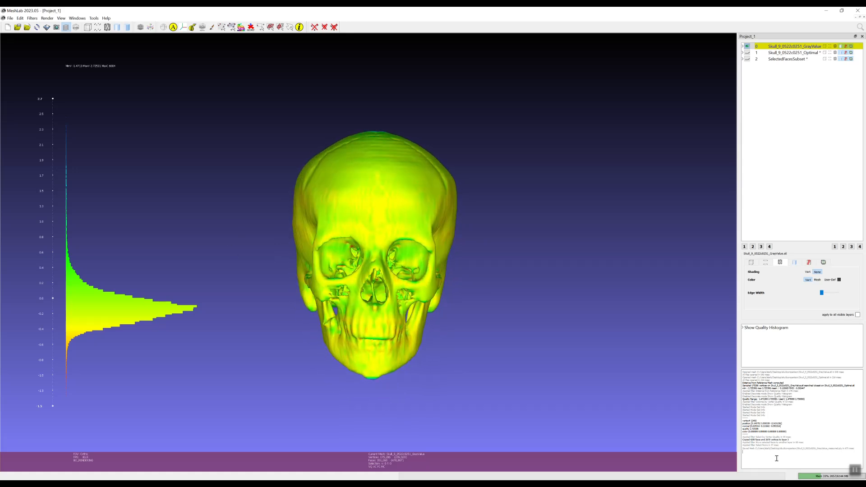
pyautogui.click(34, 19)
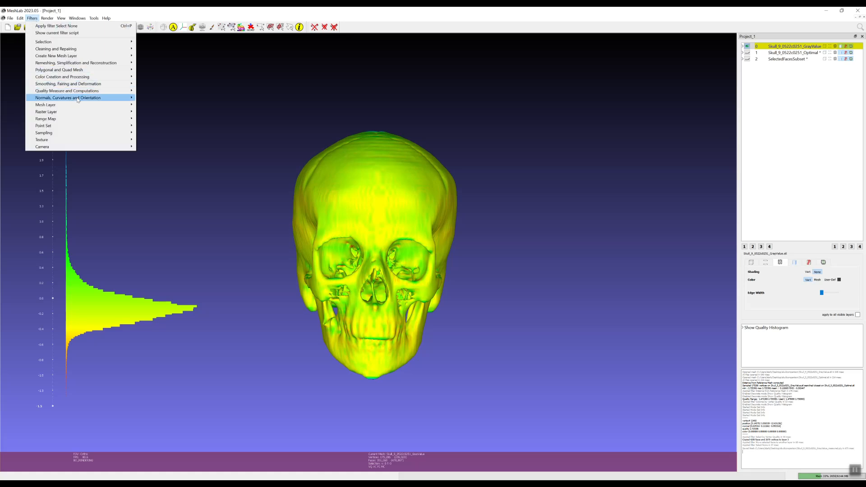
pyautogui.moveTo(86, 92)
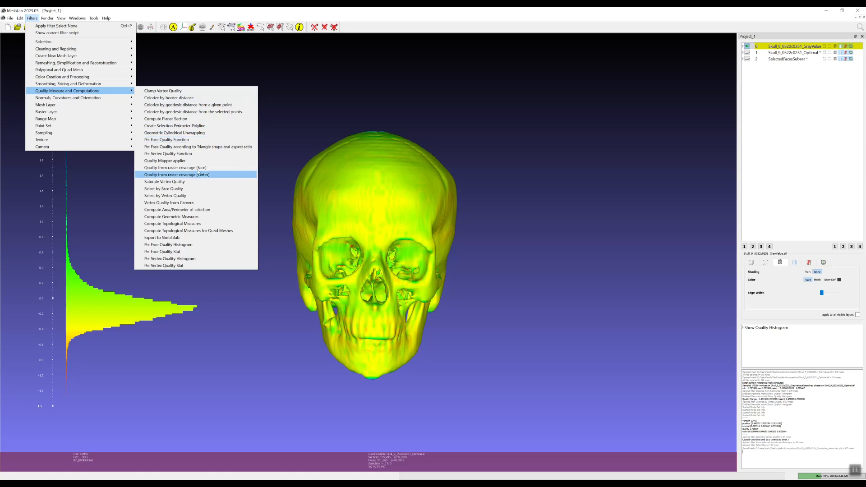
pyautogui.click(200, 266)
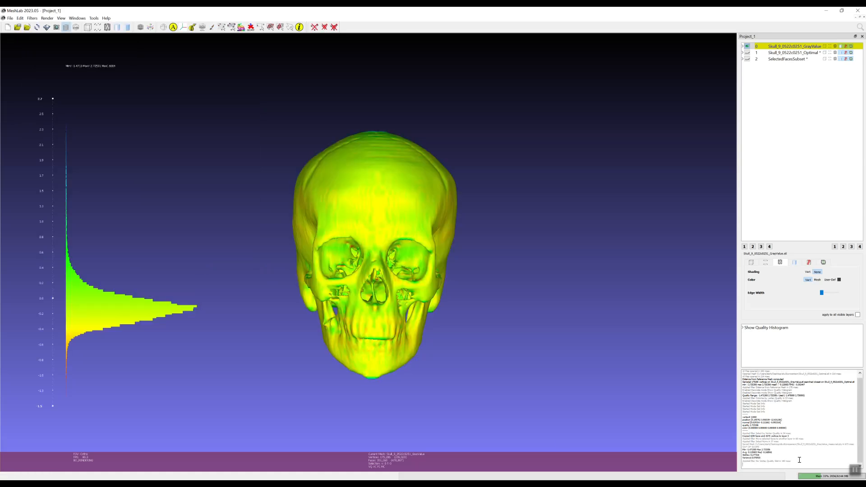
# - Copy the vertex quality statistics from the log into the Notepad notes below the vertex details and review them against the distance results
pyautogui.moveTo(796, 461); pyautogui.dragTo(740, 449)
pyautogui.click(307, 485)
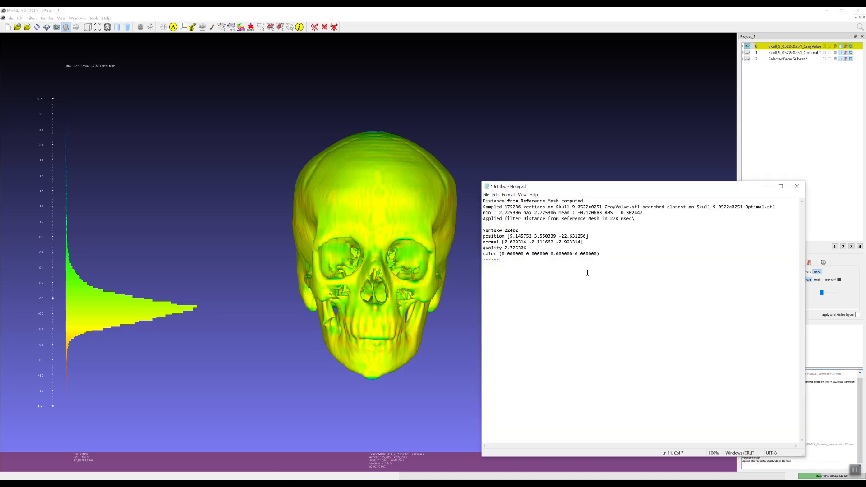
pyautogui.write('Min -1.471300 Max 2.725306 Avg -0.120683 Med -0.148941 StdDev 0.277326 Variance 0.076910 Applied filter Per Vertex Quality Stat in 140 msec')
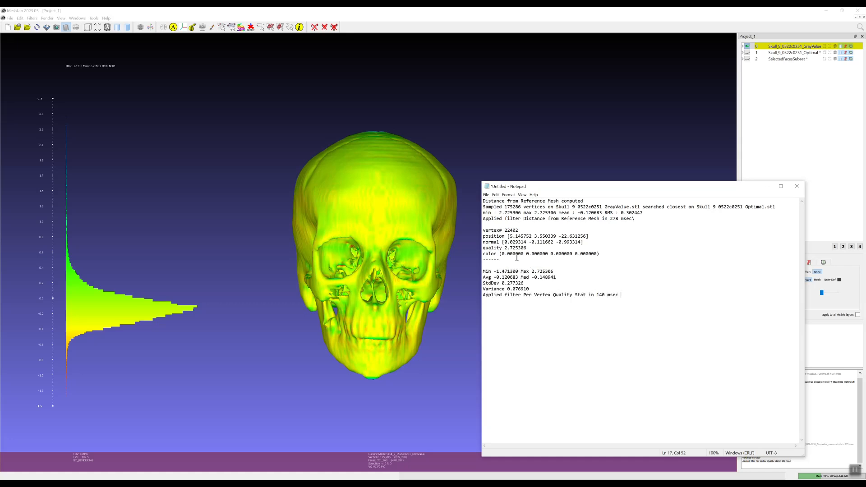
pyautogui.click(540, 271)
pyautogui.click(579, 213)
pyautogui.moveTo(559, 277); pyautogui.dragTo(482, 272)
pyautogui.click(571, 287)
pyautogui.click(765, 186)
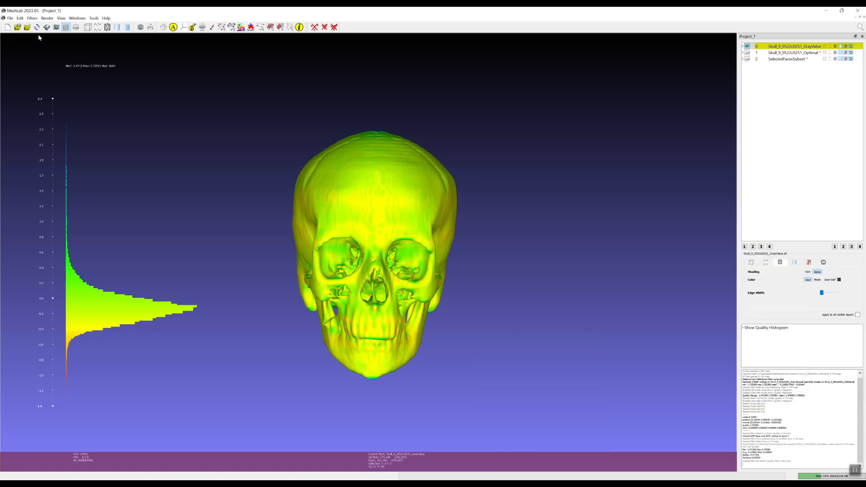
# - Compute the Per Vertex Quality Histogram of the GrayValue mesh with the default minimum, maximum and bin number
pyautogui.click(33, 19)
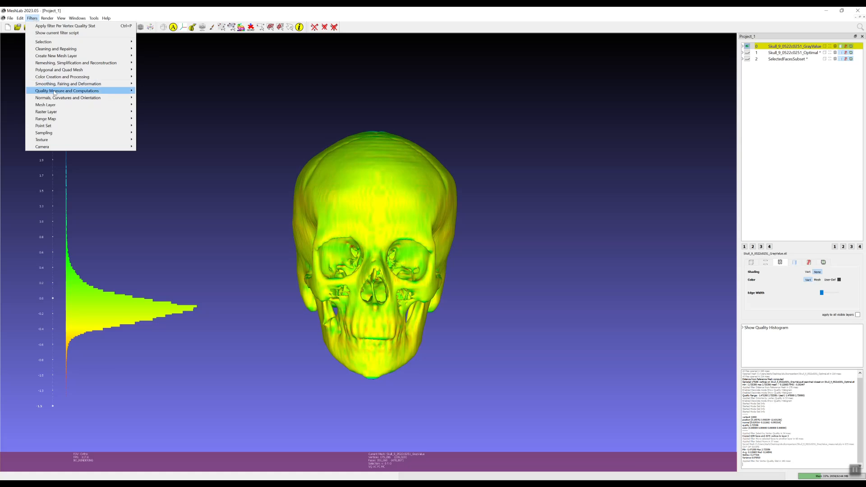
pyautogui.moveTo(82, 91)
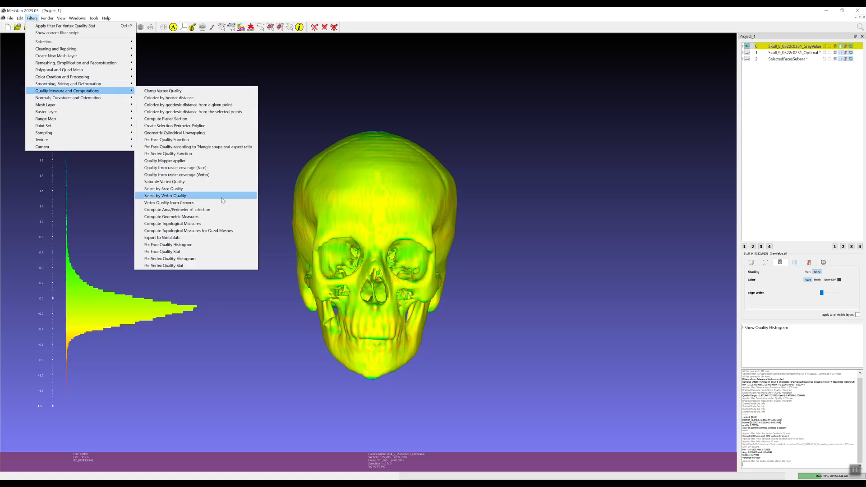
pyautogui.click(210, 260)
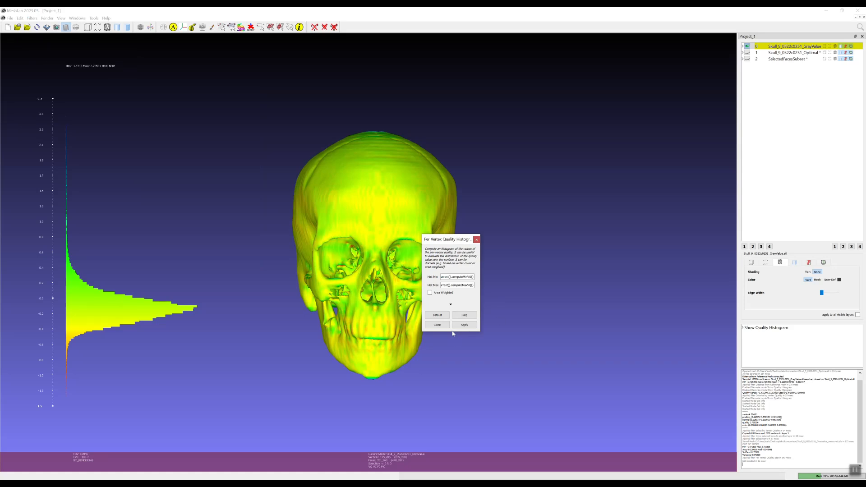
pyautogui.click(450, 304)
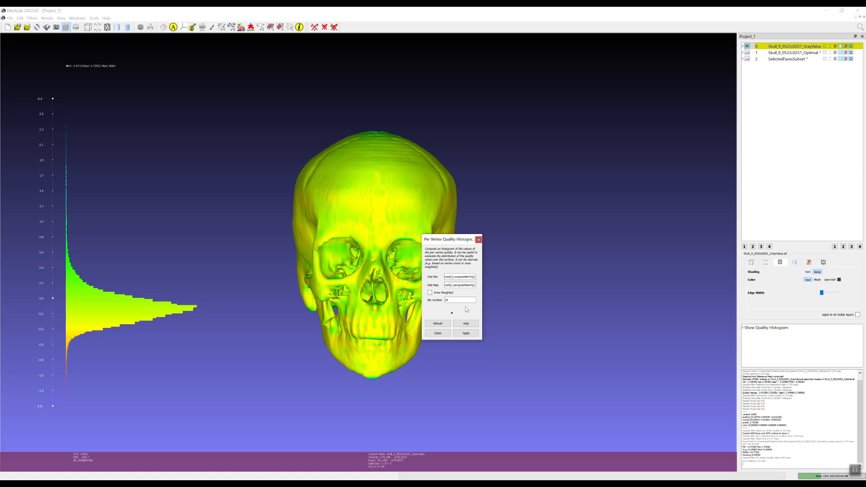
pyautogui.moveTo(482, 295); pyautogui.dragTo(563, 299)
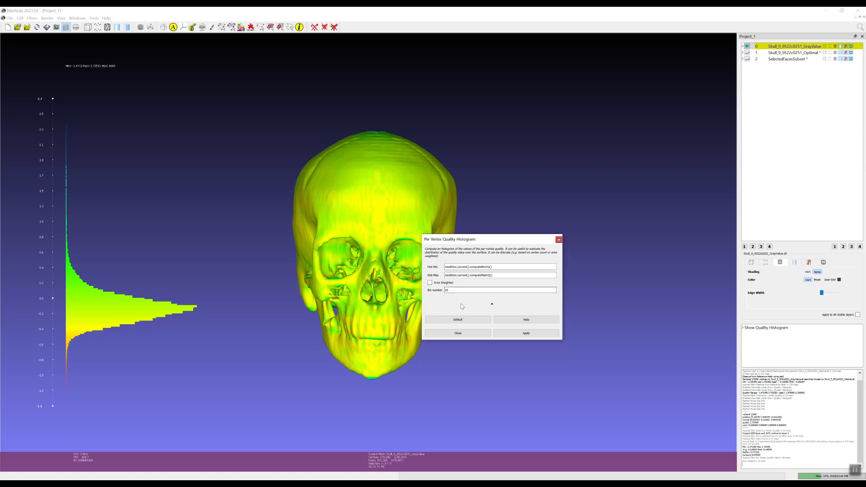
pyautogui.click(536, 335)
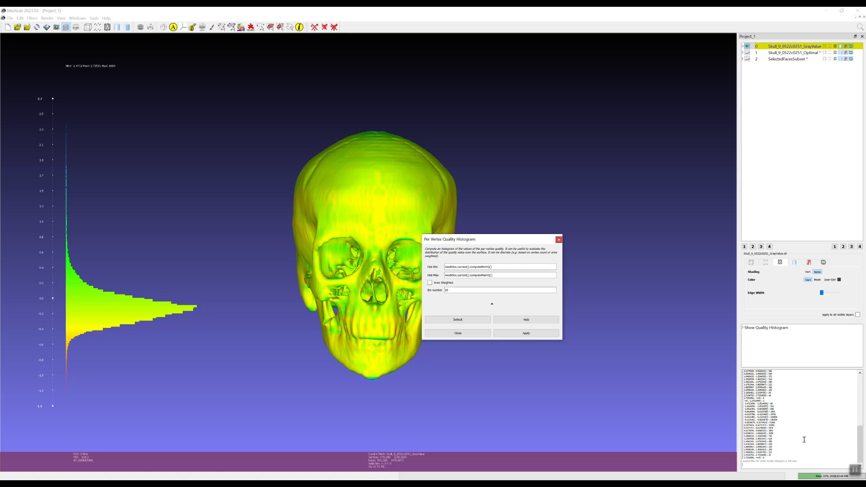
# - Try to copy the quality histogram listing from the log into the Notepad notes below the quality statistics
pyautogui.moveTo(810, 461); pyautogui.dragTo(738, 430)
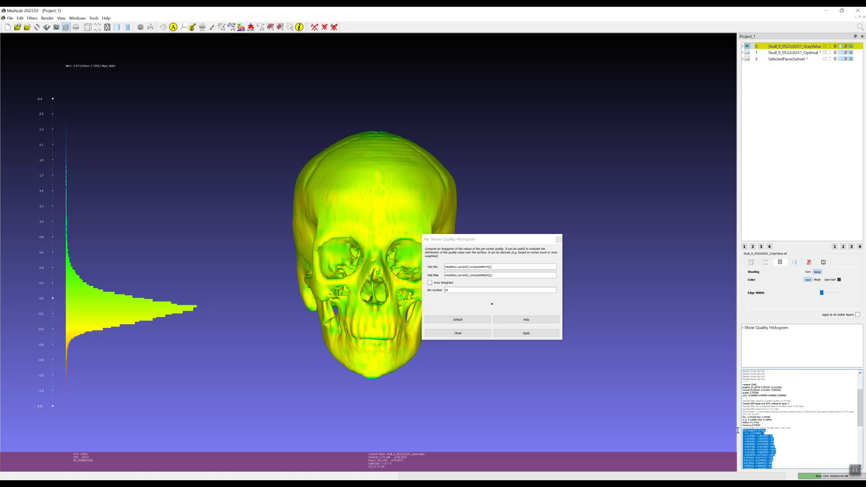
pyautogui.click(806, 442)
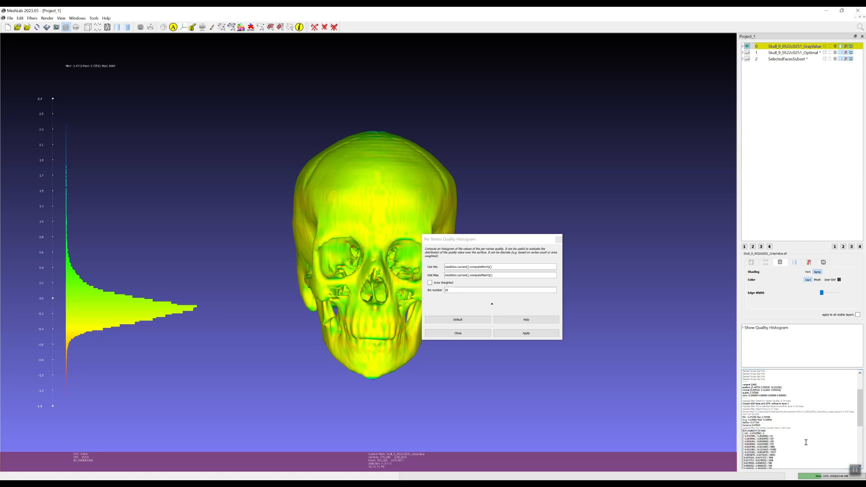
pyautogui.scroll(-6, 808, 421)
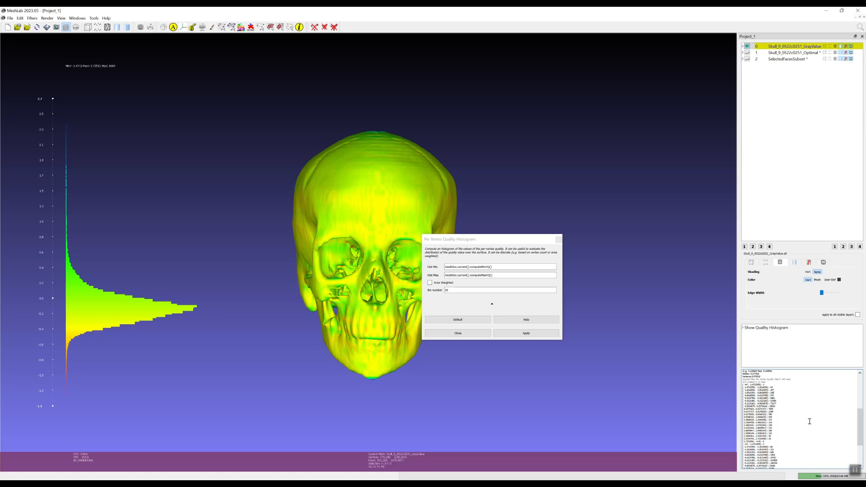
pyautogui.hotkey('alt', 'Tab')
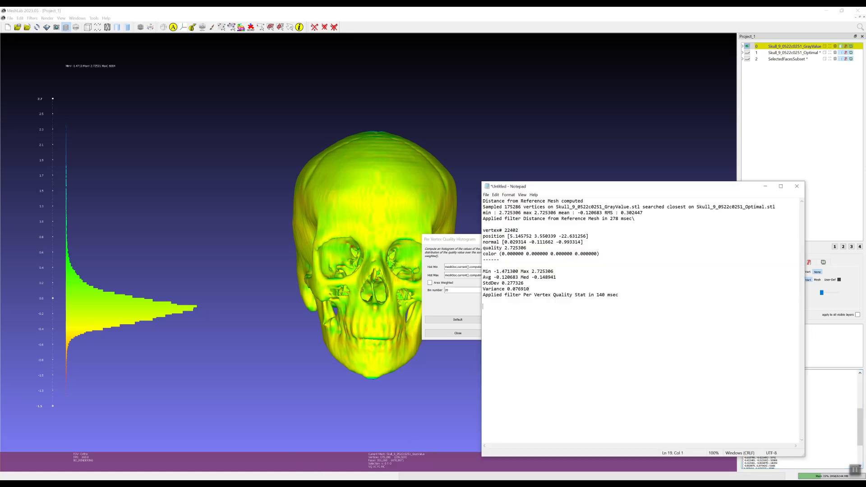
pyautogui.write('Min -1.471300 Max 2.725306 Avg -0.120683 Med -0.148941 StdDev 0.277326 Variance 0.076910 Applied filter Per Vertex Quality Stat in 140 msec')
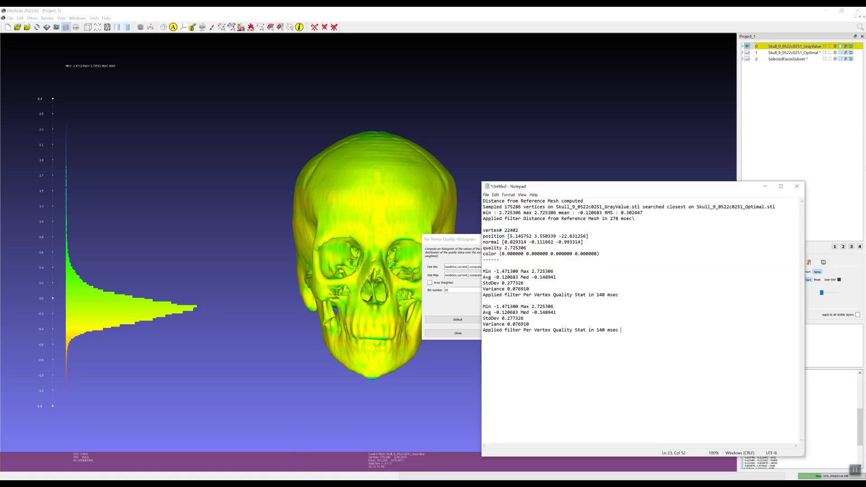
# - Copy the GrayValue mesh's quality histogram output from the MeshLab log and paste it at the end of the Notepad notes
pyautogui.click(829, 409)
pyautogui.moveTo(799, 459); pyautogui.dragTo(741, 430)
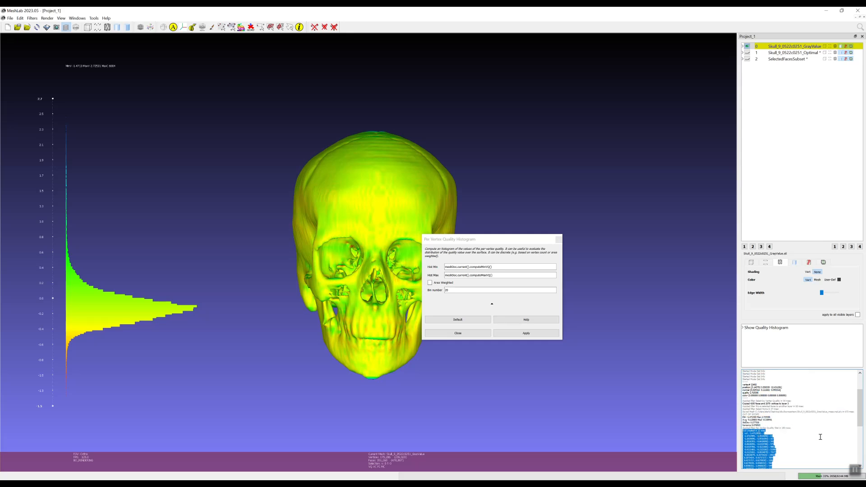
pyautogui.click(820, 437)
pyautogui.click(302, 480)
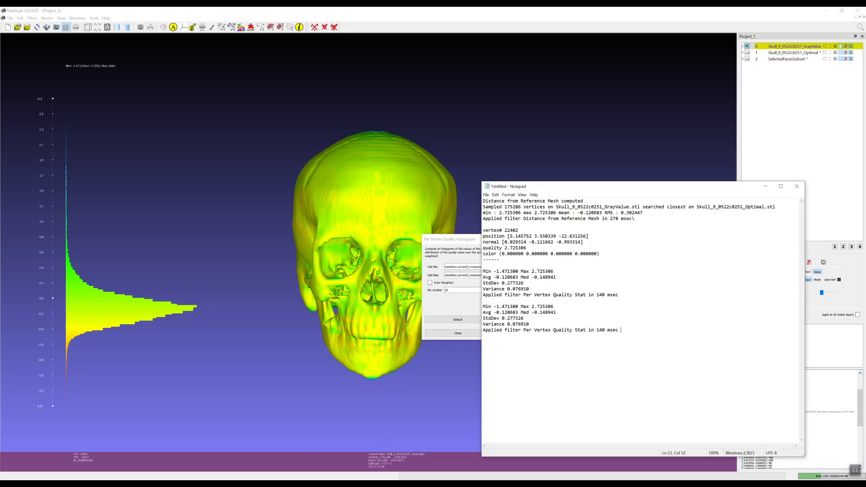
pyautogui.press('Return')
pyautogui.press('Return')
pyautogui.hotkey('ctrl', 'v')
# - Examine the two consecutive histogram listings in the notes, comparing the vertex counts of matching quality ranges
pyautogui.scroll(6, 632, 357)
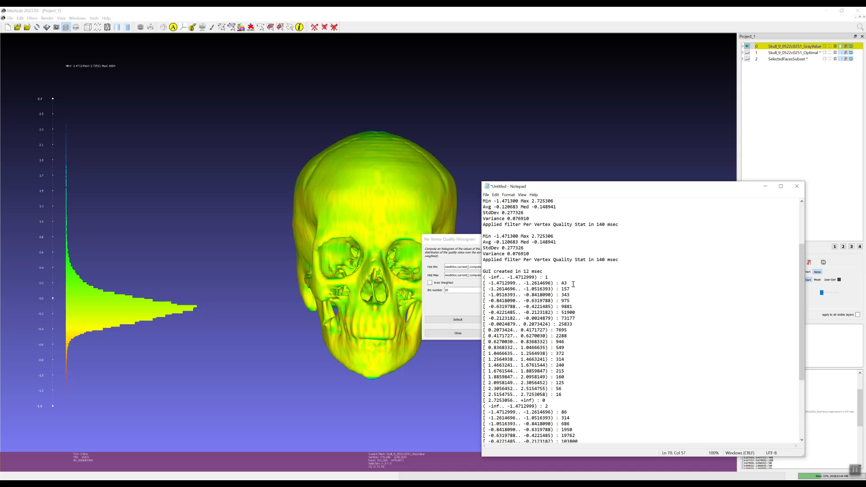
pyautogui.scroll(-2, 573, 285)
pyautogui.scroll(-4, 579, 256)
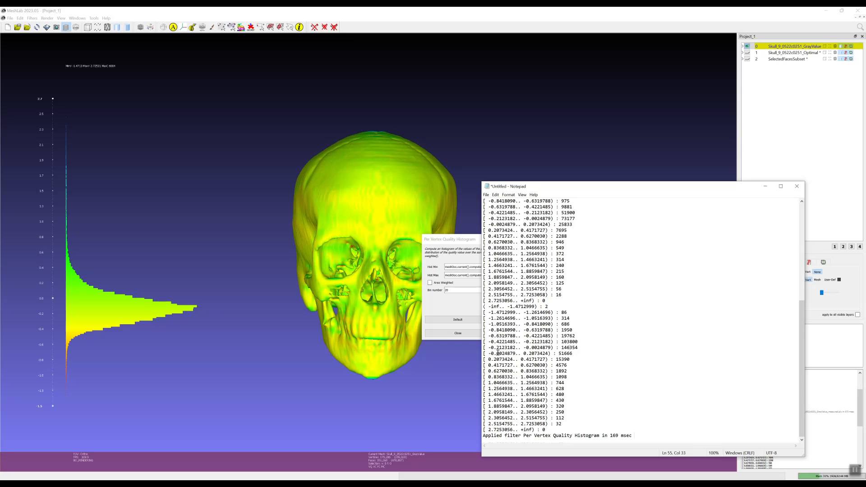
pyautogui.scroll(2, 582, 355)
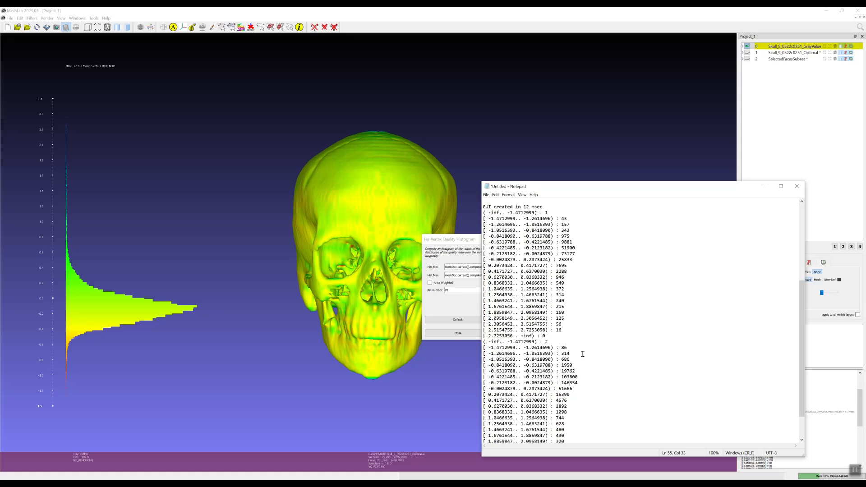
pyautogui.scroll(-2, 582, 354)
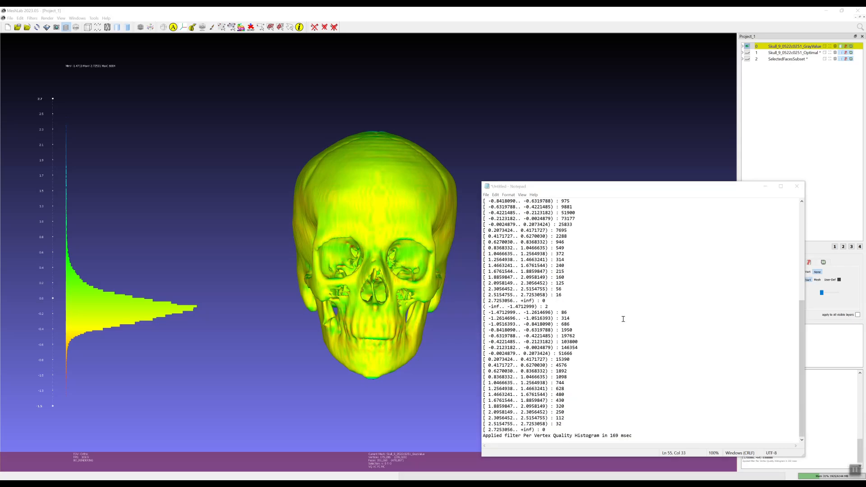
pyautogui.scroll(3, 642, 322)
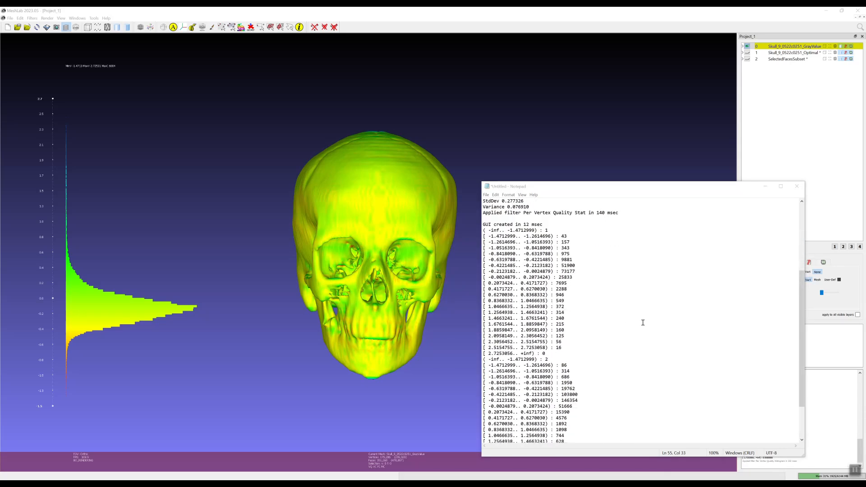
pyautogui.scroll(-1, 618, 251)
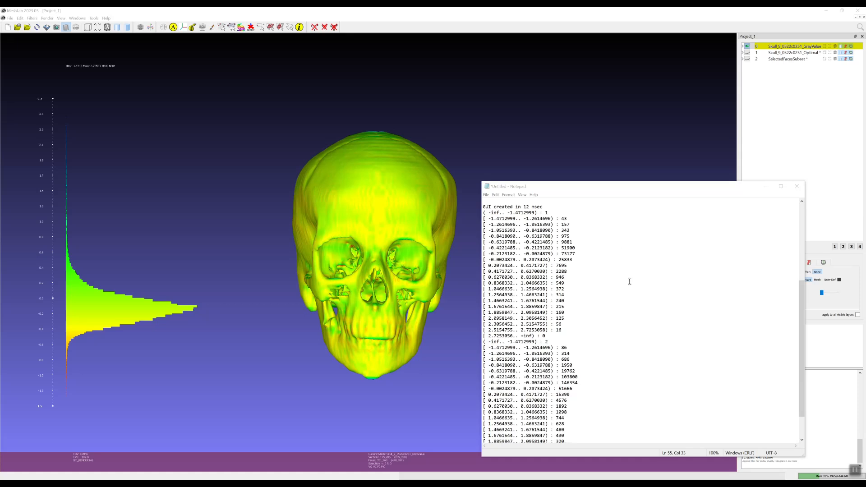
pyautogui.scroll(-2, 631, 285)
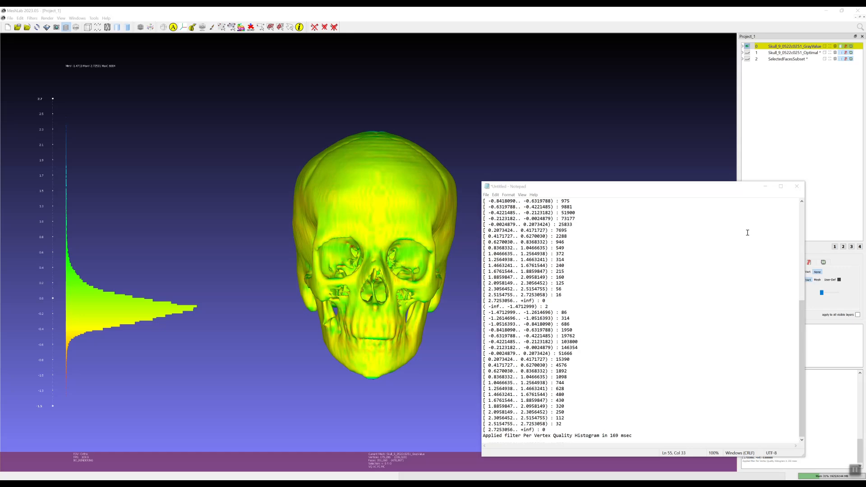
pyautogui.scroll(5, 651, 270)
pyautogui.scroll(-5, 655, 270)
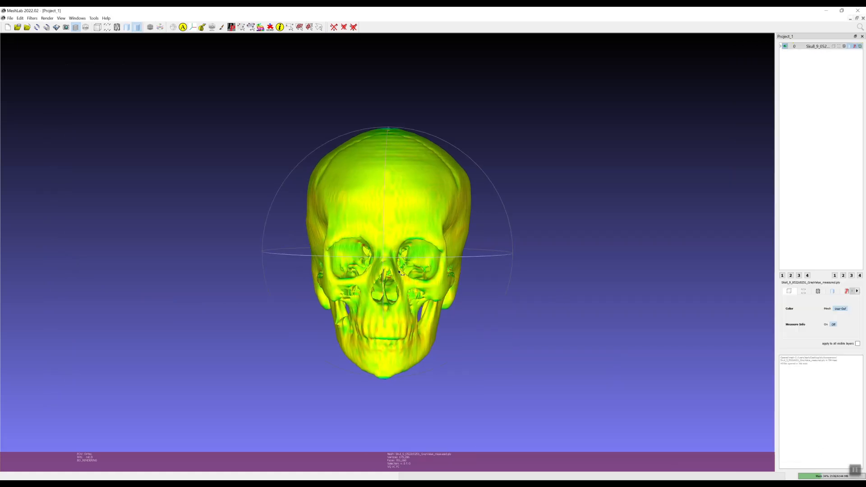
# - In MeshLab 2022.02, compute the Per Vertex Quality Histogram of the measured GrayValue mesh from -1.47 to 2.73 with 20 bins
pyautogui.scroll(5, 404, 289)
pyautogui.scroll(-3, 404, 296)
pyautogui.scroll(4, 404, 294)
pyautogui.scroll(-4, 404, 293)
pyautogui.moveTo(324, 246); pyautogui.dragTo(341, 250)
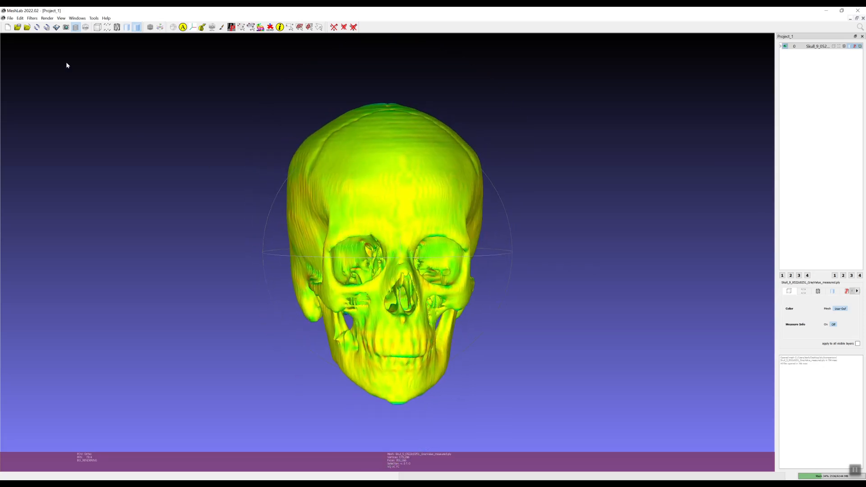
pyautogui.moveTo(378, 223); pyautogui.dragTo(364, 234)
pyautogui.click(32, 18)
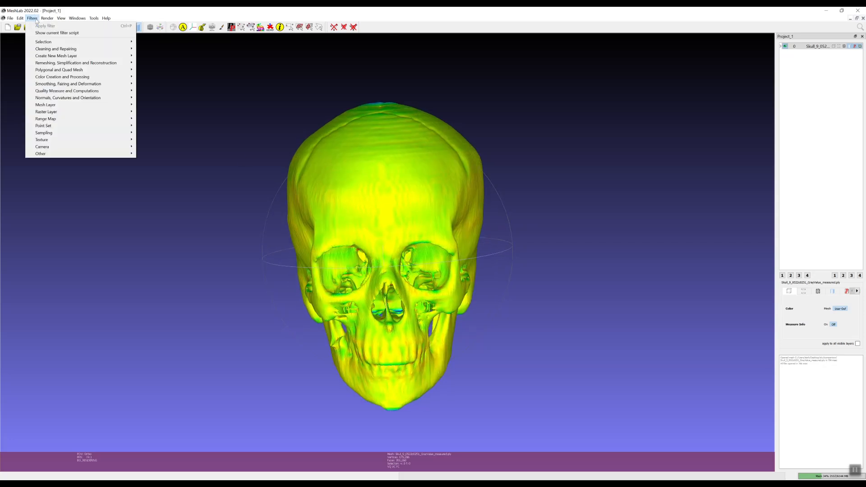
pyautogui.moveTo(87, 91)
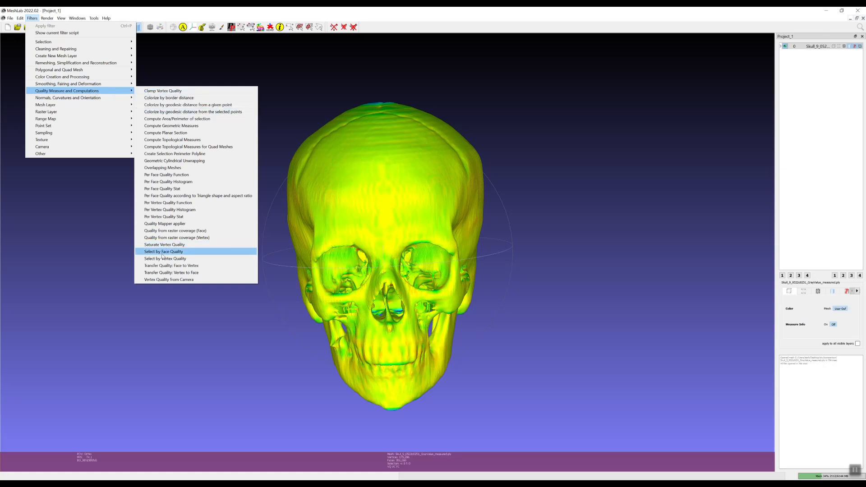
pyautogui.click(176, 210)
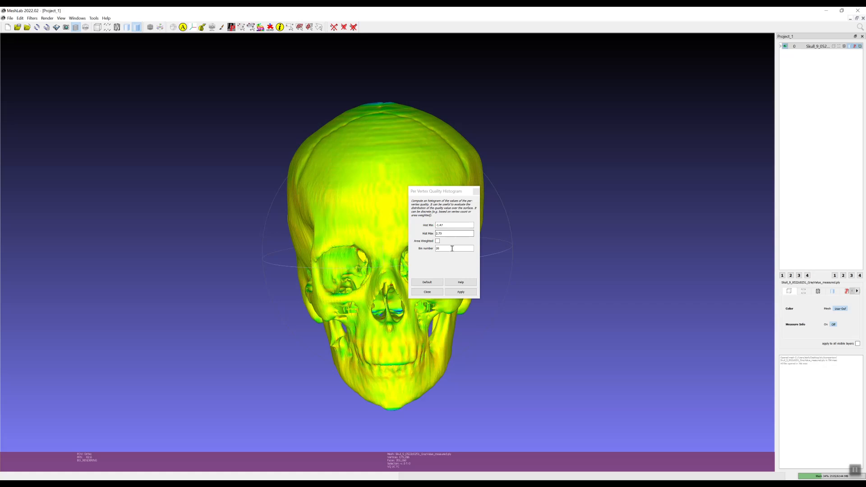
pyautogui.click(462, 294)
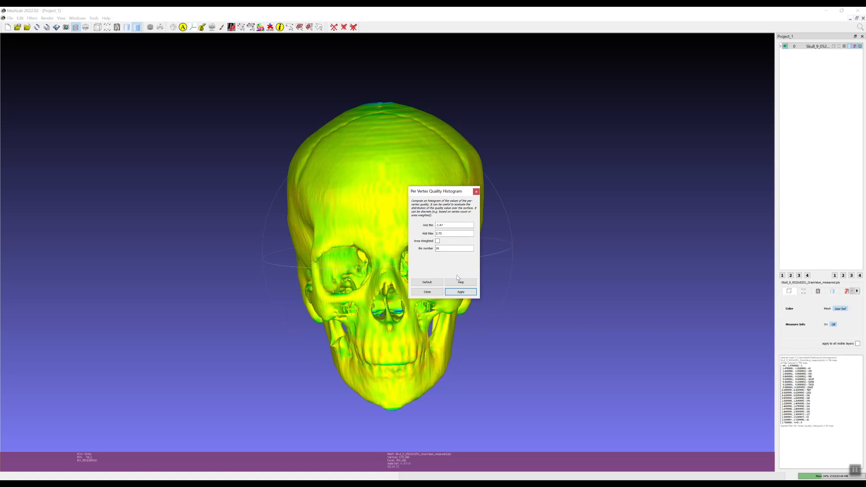
# - Compute the area-weighted Per Vertex Quality Histogram with the same range and bin number, and close the filter dialog
pyautogui.click(437, 241)
pyautogui.click(461, 292)
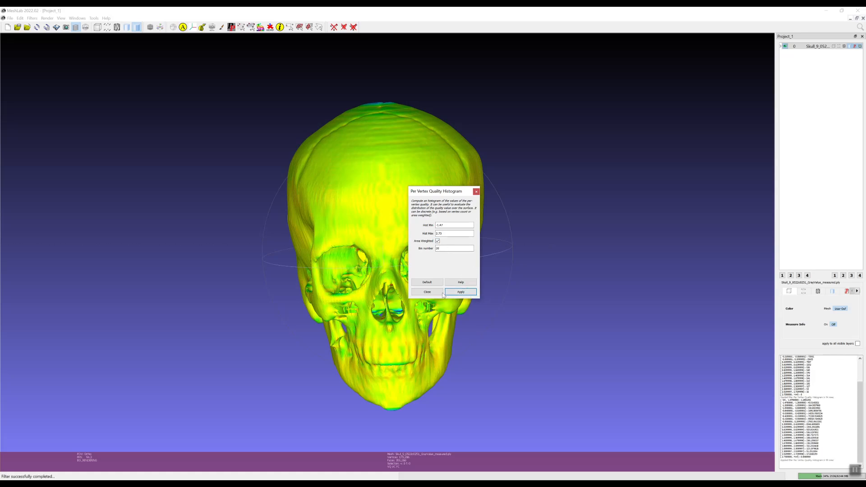
pyautogui.click(435, 294)
# - Copy the unweighted and area-weighted histogram listings from the log into the Notepad notes below the statistics and compare their values
pyautogui.moveTo(837, 459); pyautogui.dragTo(783, 363)
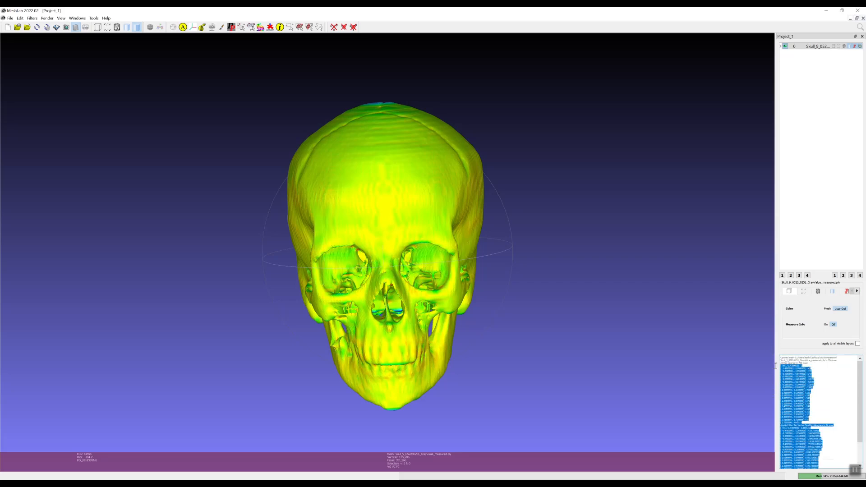
pyautogui.click(820, 375)
pyautogui.hotkey('alt', 'Tab')
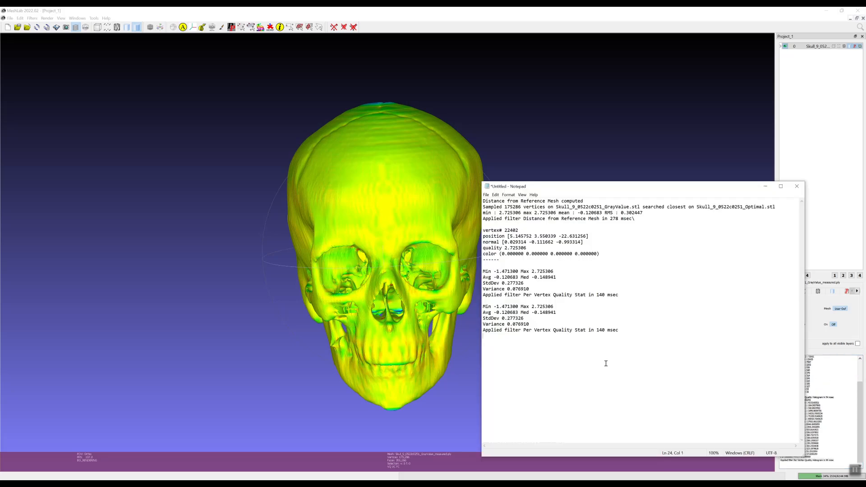
pyautogui.hotkey('ctrl', 'v')
pyautogui.scroll(6, 625, 338)
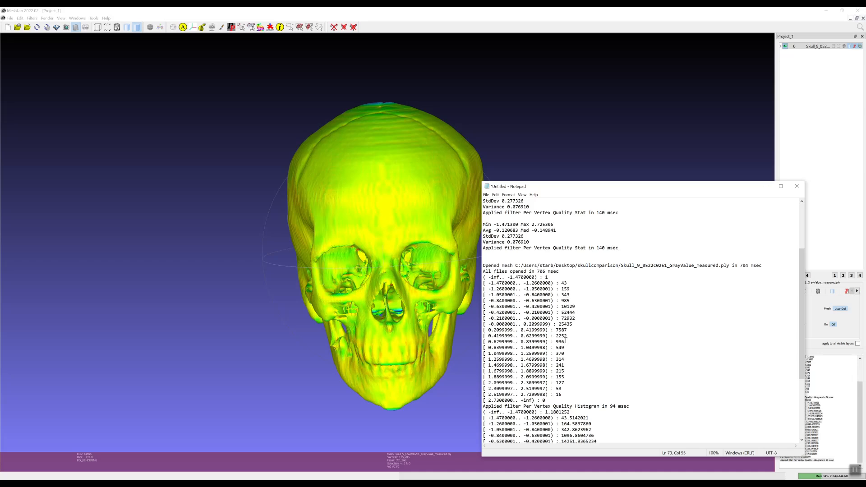
pyautogui.scroll(-2, 607, 322)
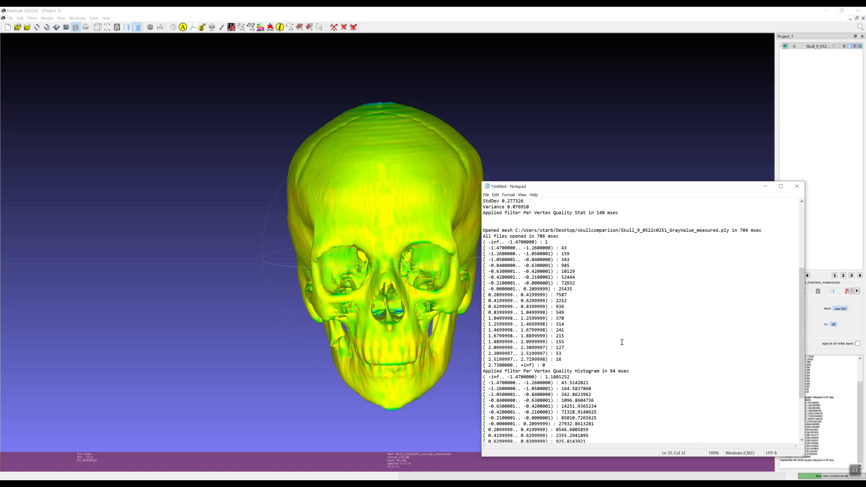
pyautogui.scroll(-4, 622, 342)
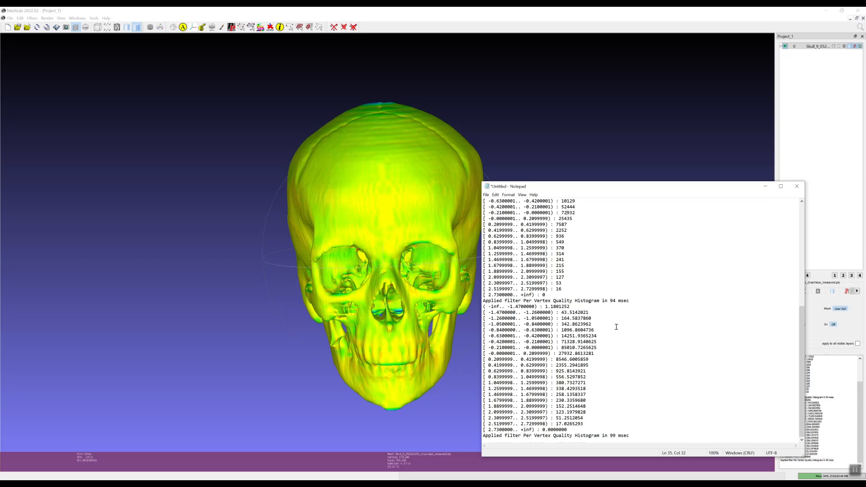
pyautogui.click(568, 341)
# - Show the vertex quality histogram beside the measured GrayValue mesh in MeshLab and inspect the coloured skull
pyautogui.click(47, 18)
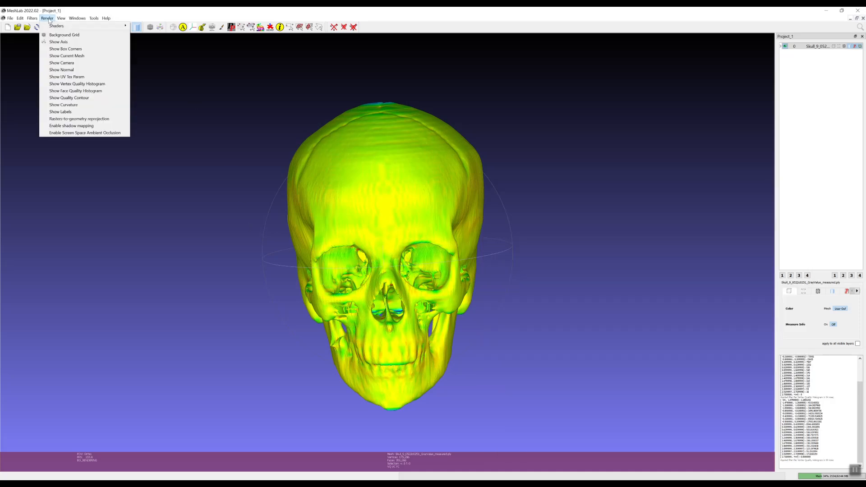
pyautogui.click(84, 83)
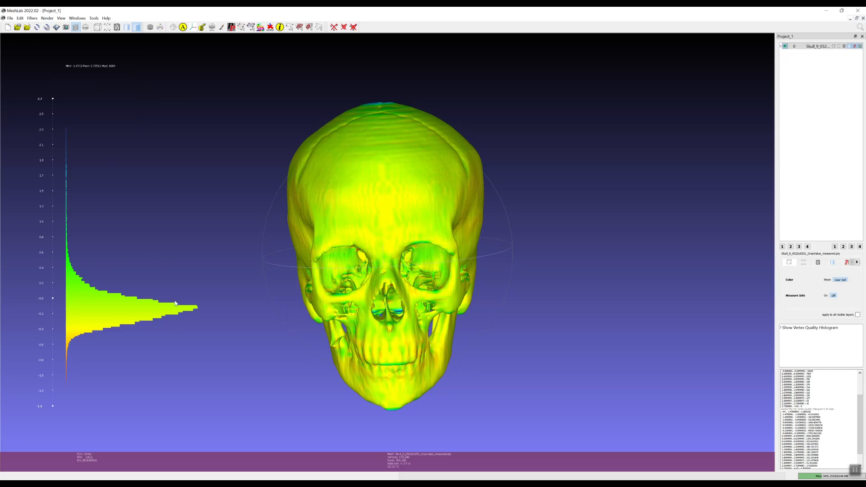
pyautogui.scroll(3, 462, 286)
pyautogui.moveTo(462, 286); pyautogui.dragTo(539, 316)
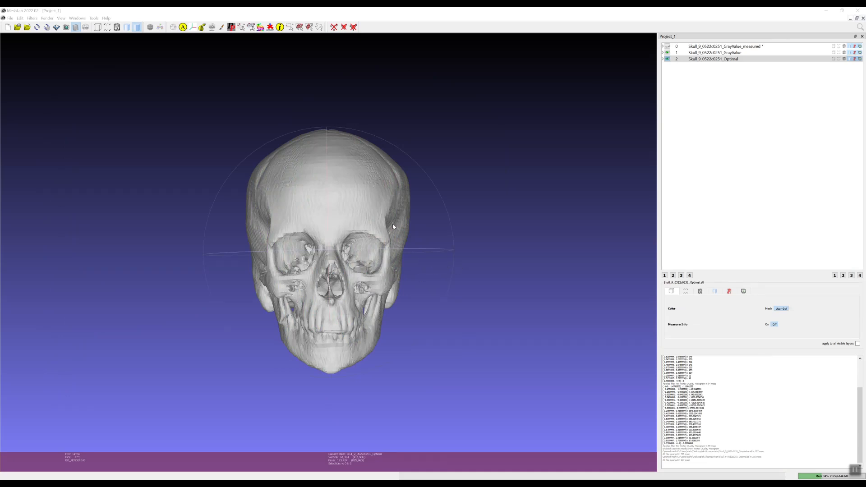
# - Compute the geometric measures of the Skull_9_0522c0251_Optimal mesh
pyautogui.moveTo(450, 234); pyautogui.dragTo(500, 254)
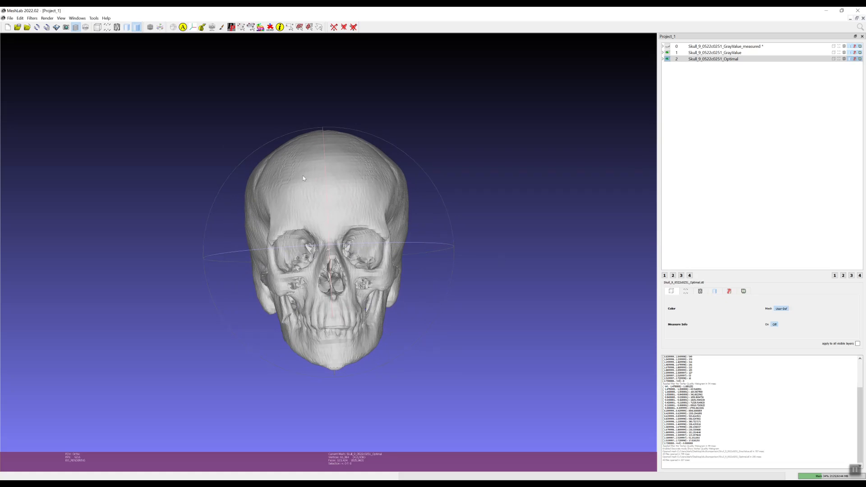
pyautogui.click(33, 19)
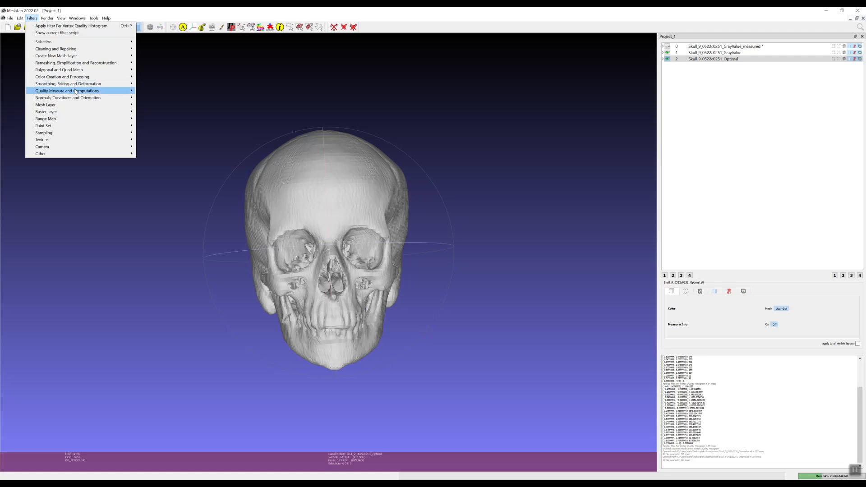
pyautogui.moveTo(75, 91)
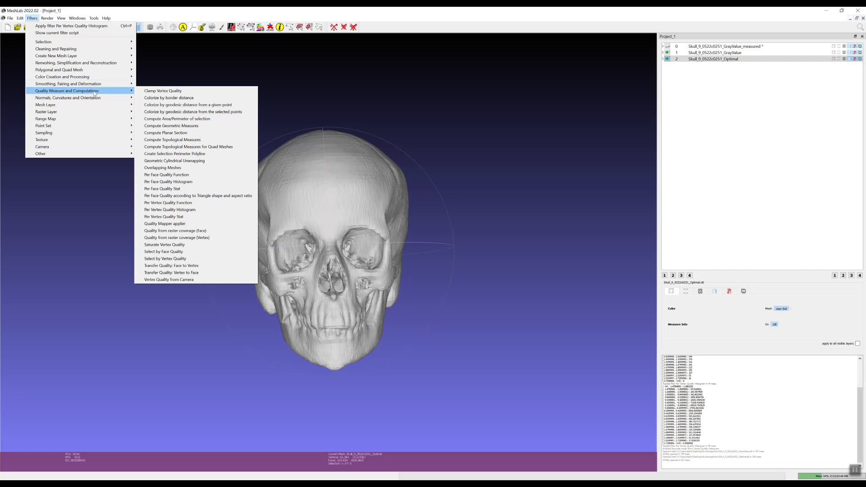
pyautogui.click(210, 129)
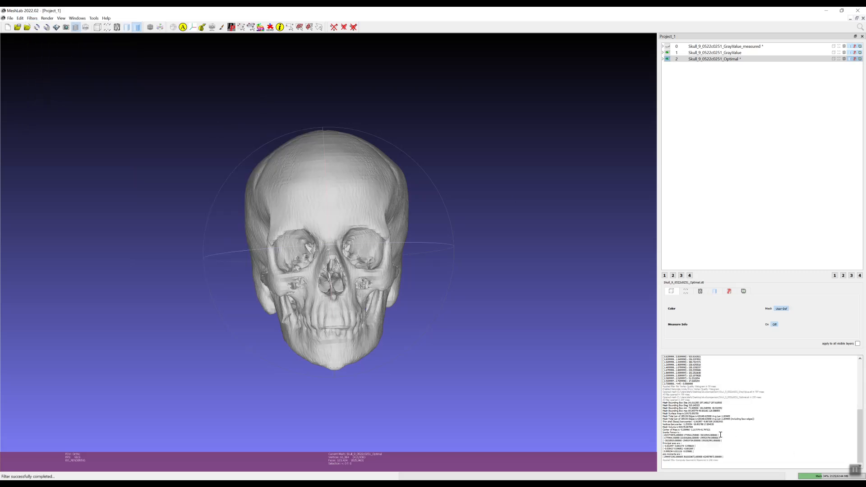
# - Copy the geometric measures listing of the Optimal mesh from the log into the Notepad notes, separated below the histogram data
pyautogui.moveTo(728, 462); pyautogui.dragTo(659, 403)
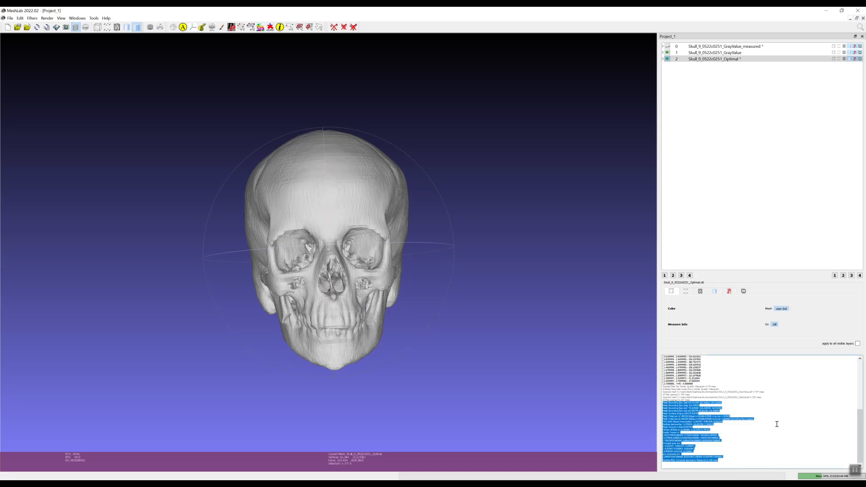
pyautogui.hotkey('alt', 'Tab')
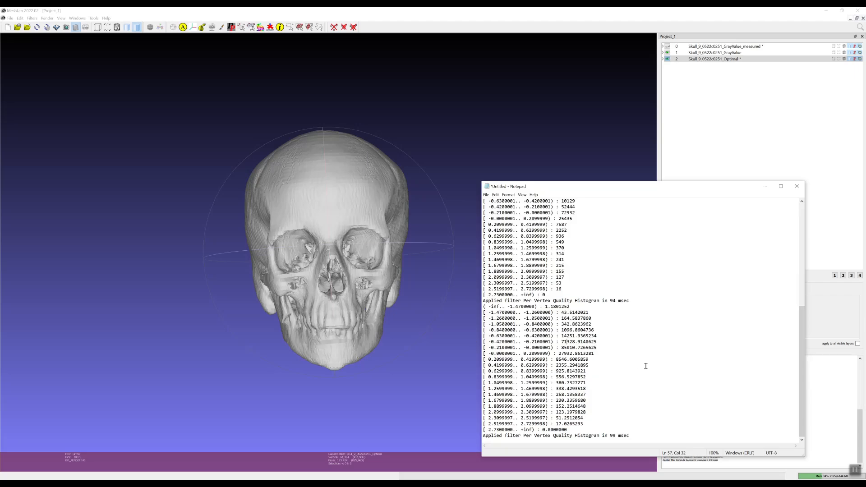
pyautogui.press('Return')
pyautogui.press('Return')
pyautogui.write('Mesh Bounding Box Size 141.011383 197.148117 207.610565 Mesh Bounding Box Diag 319.145325 Mesh Bounding Box min -71.665604 -101.546936 -82.522552 Mesh Bounding Box max 69.345779 95.601181 125.088005 Mesh Surface Area is 219175.093750 Mesh Total Len of 185136 Edges is 420148.625000 Avg Len 2.269405 Mesh Total Len of 185136 Edges is 420148.625000 Avg Len 2.269405 (including faux edges)) Thin shell (faces) barycenter: -1.562957 -9.067105 29.802933 Vertices barycenter -1.259354 -18.801788 17.894535 Mesh Volume is 815278.687500 Center of Mass is -0.200966 -1.217379 41.797321 Inertia Tensor is : | 4323774976.000000 1774944.250000 -30210920.000000 | | 1774944.250000 3214342656.000000 -294924704.000000 | | -30210920.000000 -294924704.000000 3392052992.000000 | Principal axes are : | -0.012497 -0.802274 -0.596825 | | -0.035427 0.596852 -0.801569 | | 0.999294 0.011126 -0.035881 | axis momenta are : | 2994971392.000000 3610319872.000000 4324879872.000000 | Applied filter Compute Geometric Measures in 240 msec')
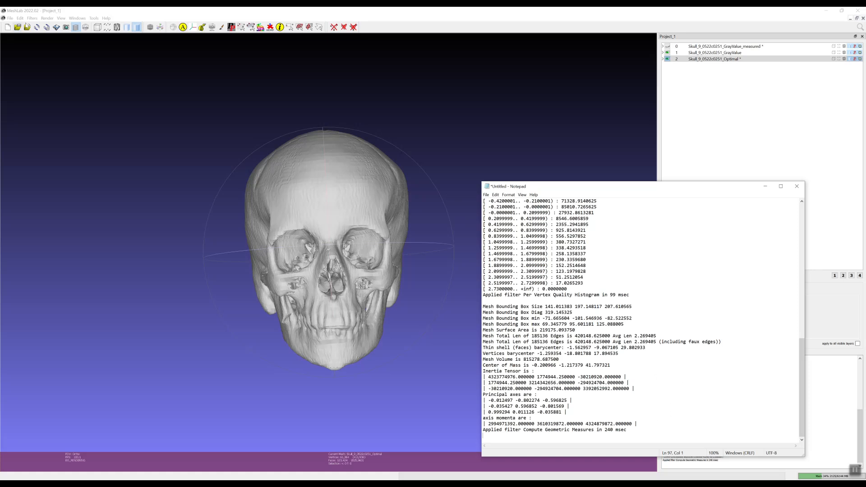
# - Compute the topological measures of the Optimal mesh in MeshLab and copy their log listing into the Notepad notes below the geometric measures
pyautogui.click(32, 18)
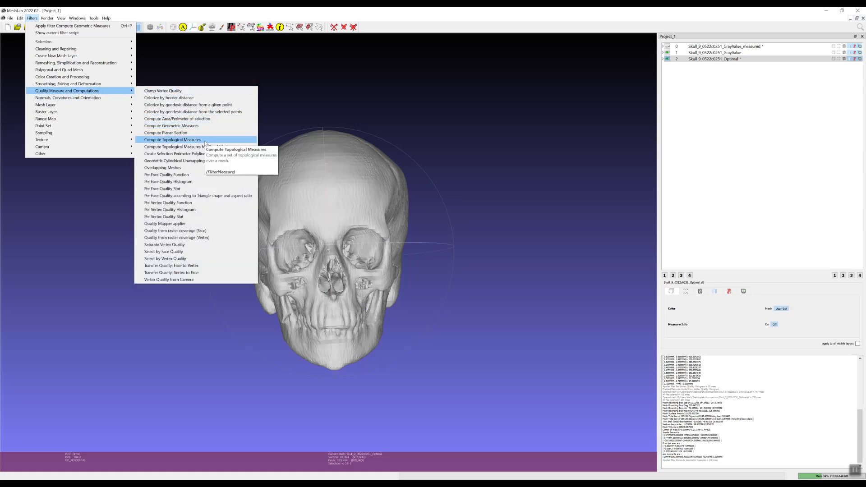
pyautogui.click(205, 140)
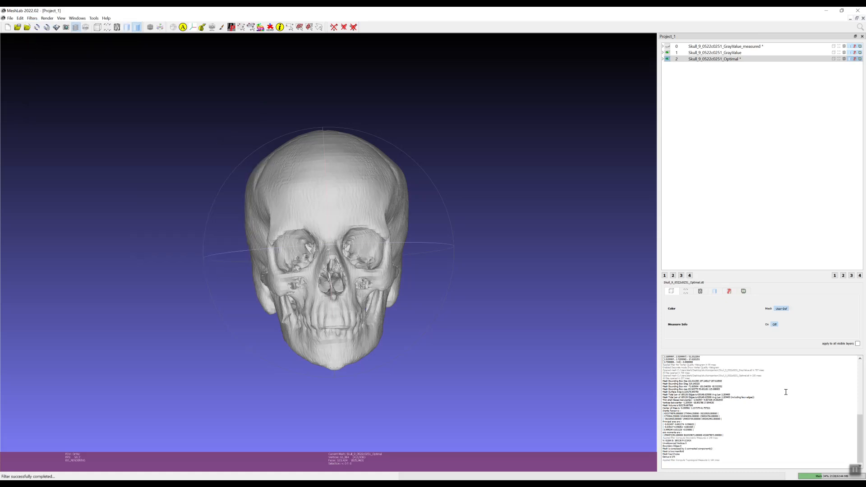
pyautogui.moveTo(734, 461); pyautogui.dragTo(663, 440)
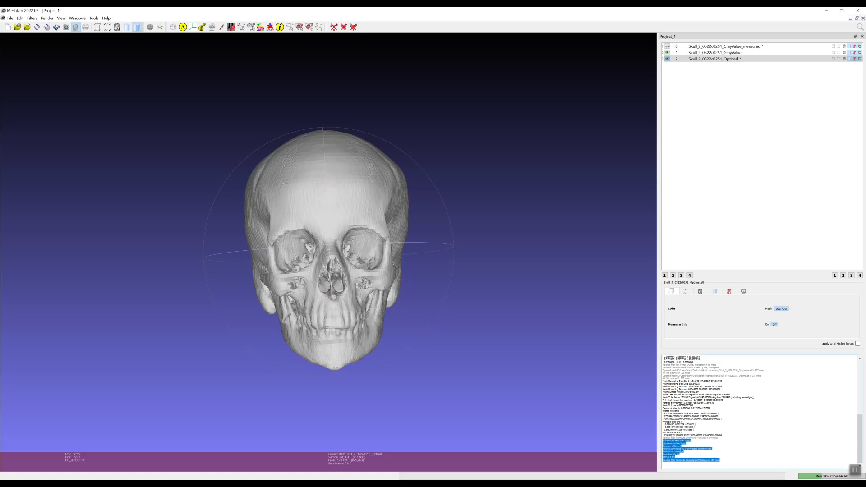
pyautogui.rightClick(674, 443)
pyautogui.click(686, 449)
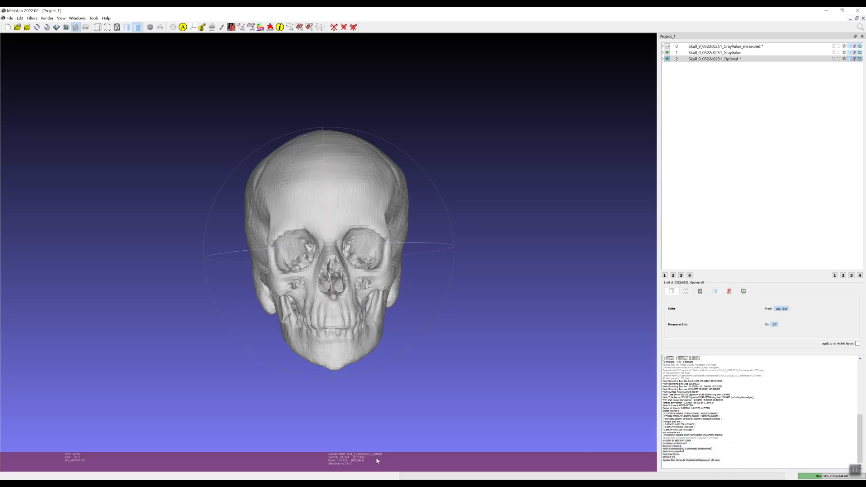
pyautogui.click(308, 478)
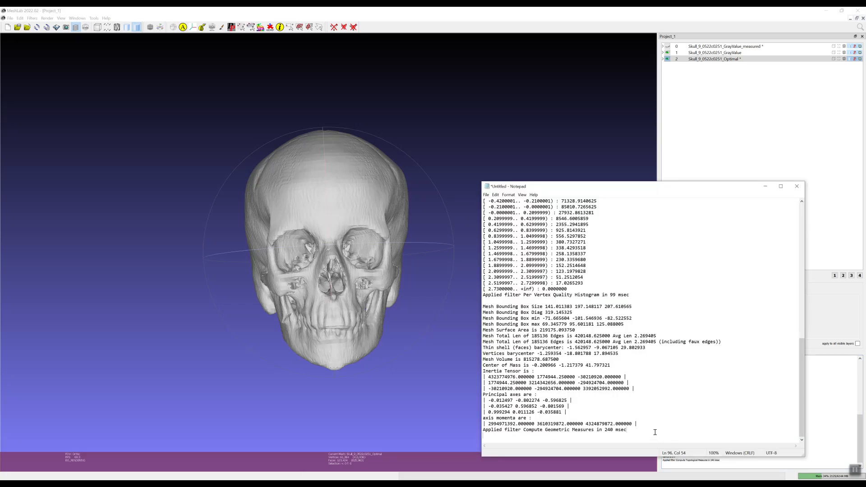
pyautogui.hotkey('ctrl', 'v')
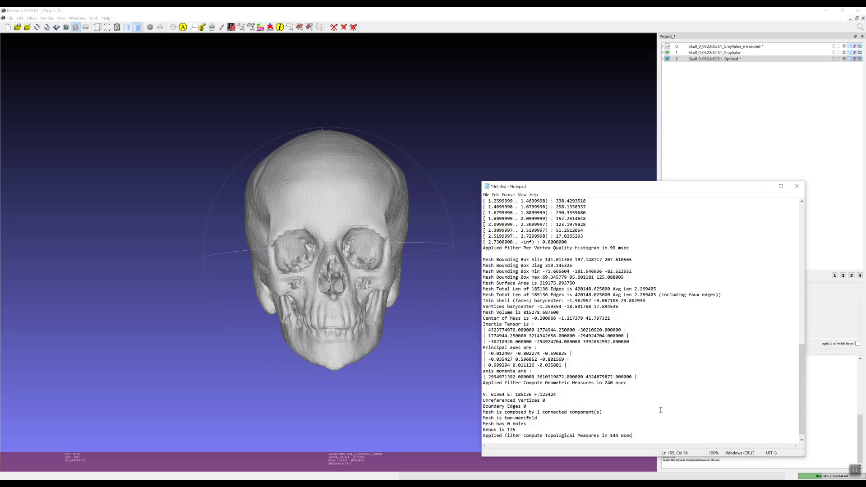
pyautogui.click(499, 388)
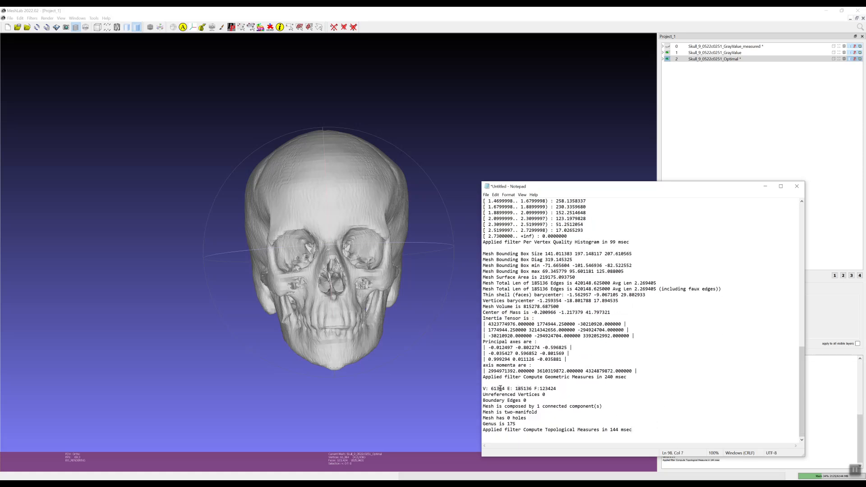
pyautogui.click(558, 388)
pyautogui.click(765, 189)
pyautogui.hotkey('alt', 'l')
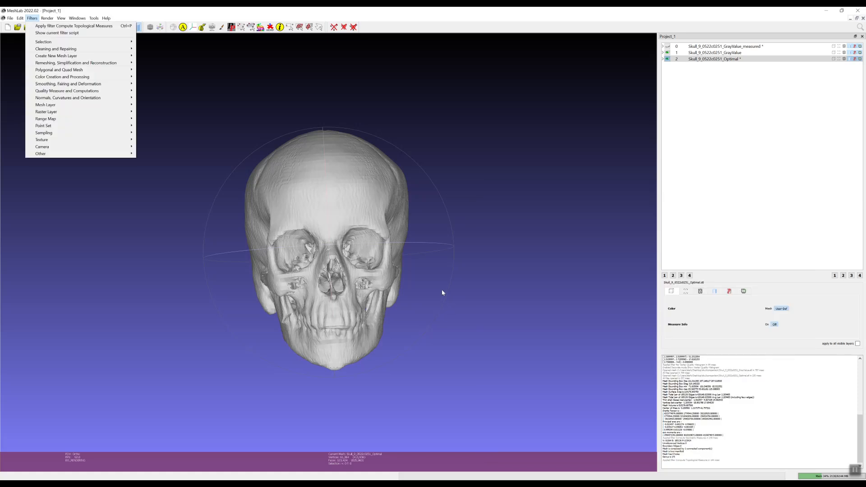
pyautogui.moveTo(92, 135)
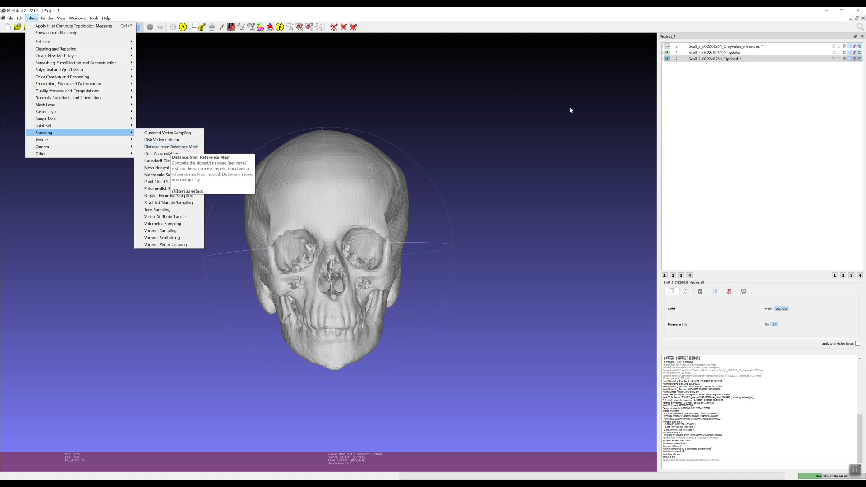
pyautogui.click(497, 120)
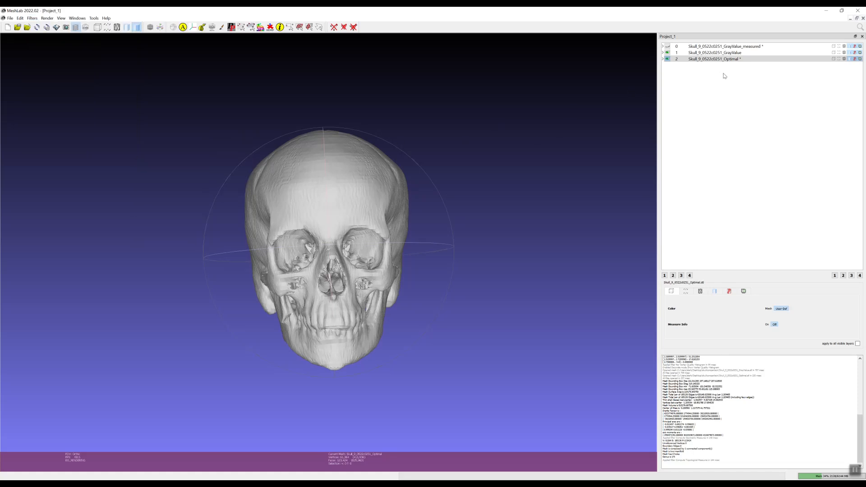
# - Compute the signed Distance from Reference Mesh with Skull_9_0522c0251_Optimal as the measured mesh and Skull_9_0522c0251_GrayValue as the reference
pyautogui.click(32, 18)
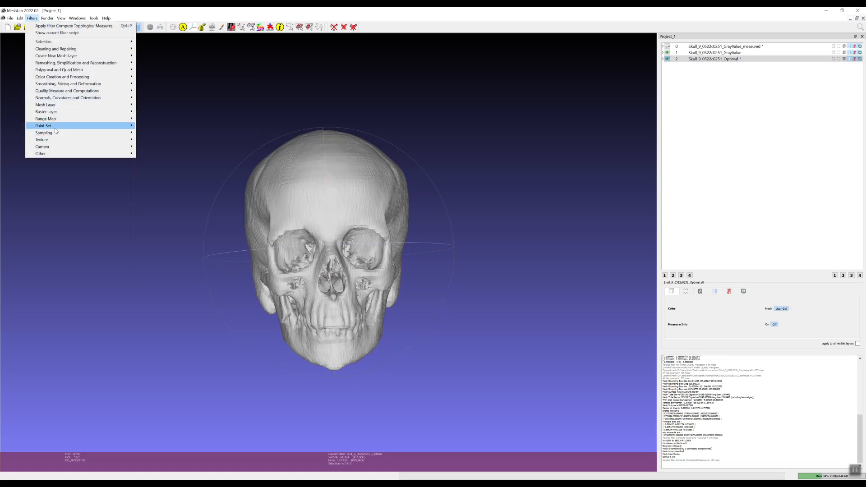
pyautogui.moveTo(108, 132)
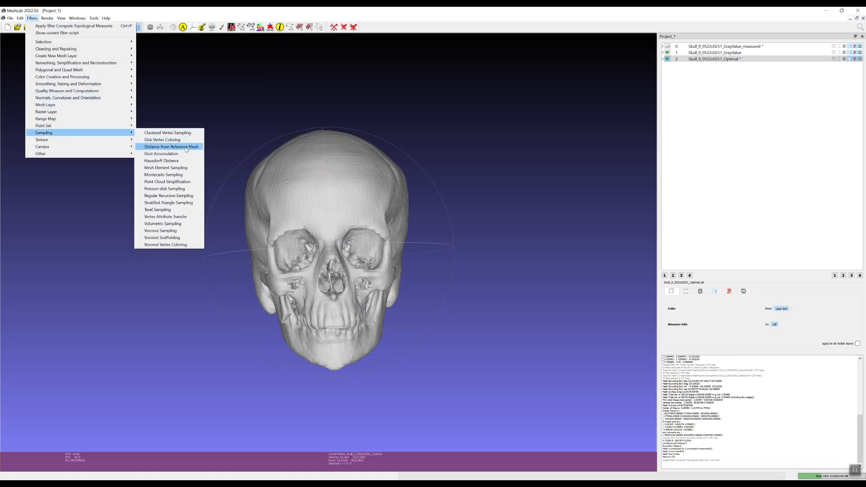
pyautogui.click(177, 147)
pyautogui.click(530, 222)
pyautogui.click(501, 229)
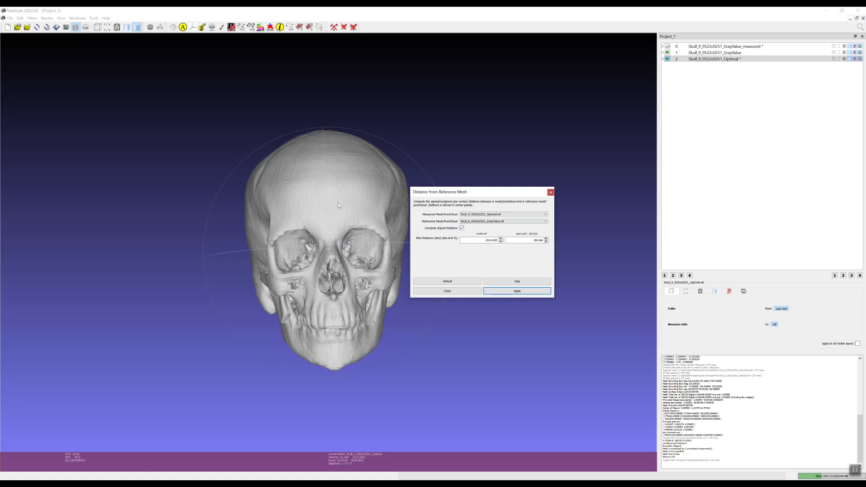
pyautogui.click(513, 292)
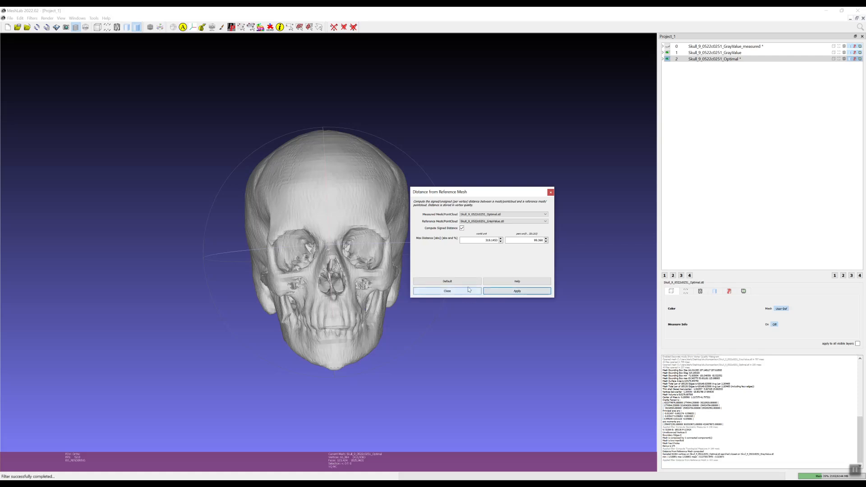
pyautogui.click(457, 293)
# - Hide the GrayValue layer and colorize the Optimal mesh by vertex quality with the default range
pyautogui.click(667, 53)
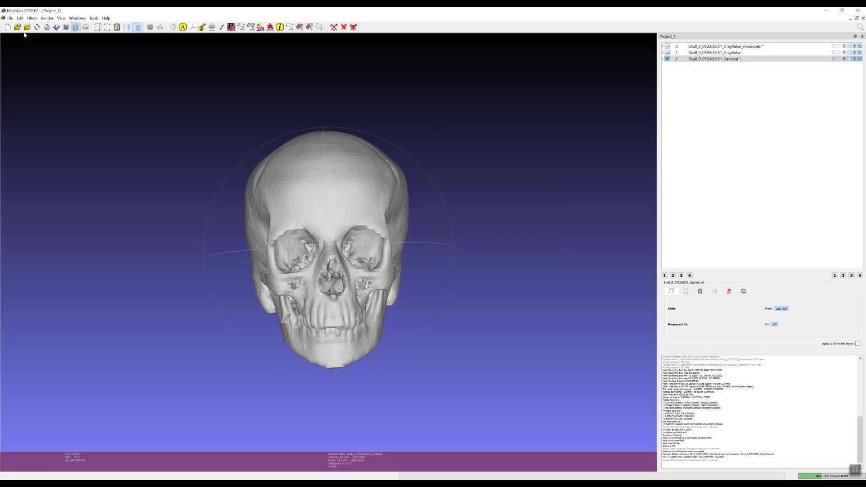
pyautogui.click(33, 19)
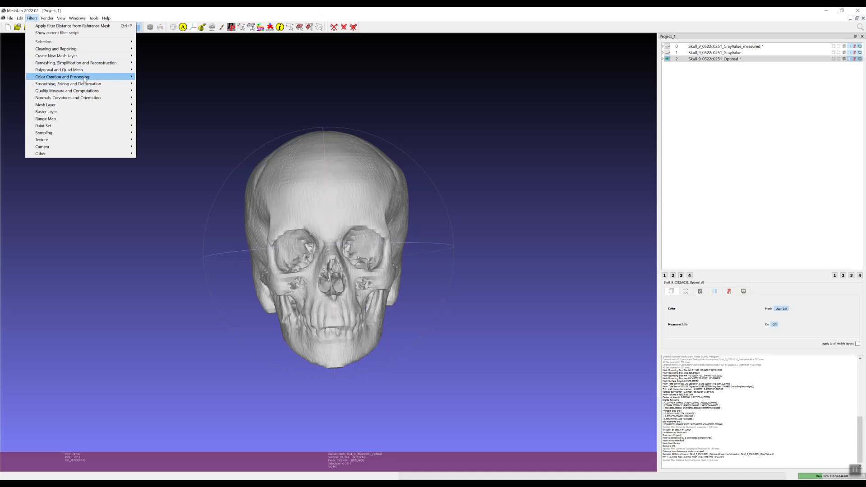
pyautogui.moveTo(112, 76)
pyautogui.click(235, 118)
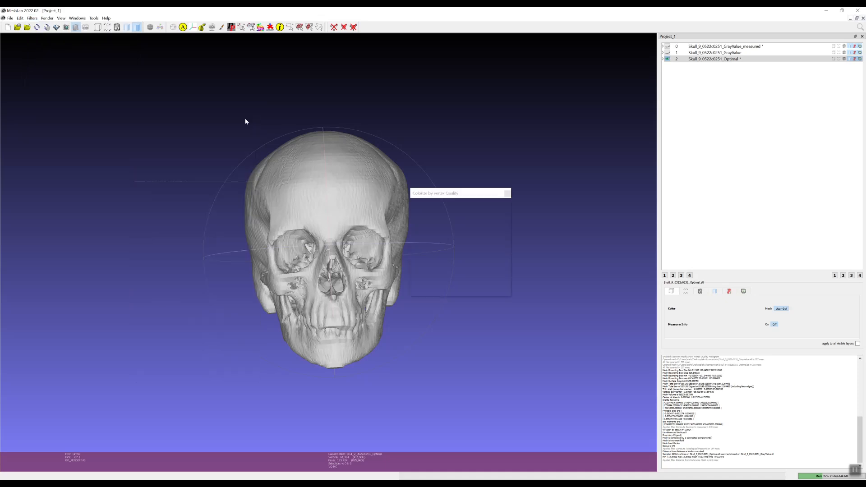
pyautogui.click(473, 288)
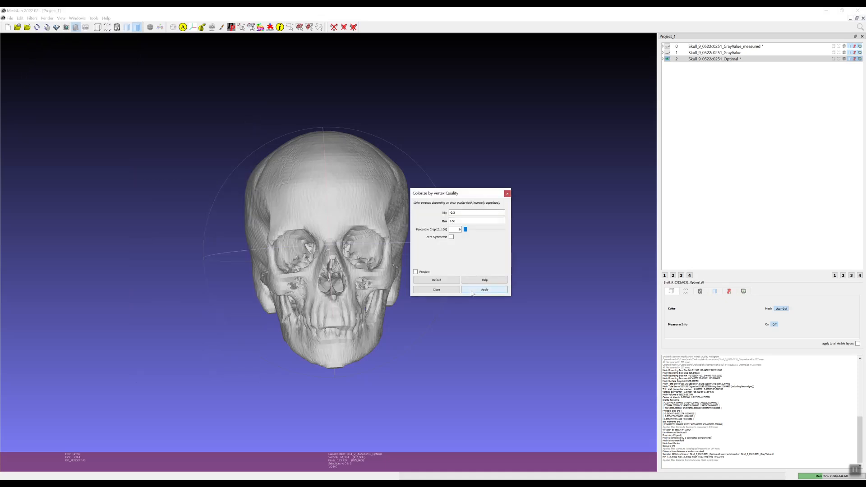
pyautogui.click(437, 289)
pyautogui.moveTo(332, 201)
pyautogui.mouseDown()
pyautogui.moveTo(339, 249)
pyautogui.moveTo(333, 214)
pyautogui.mouseUp()
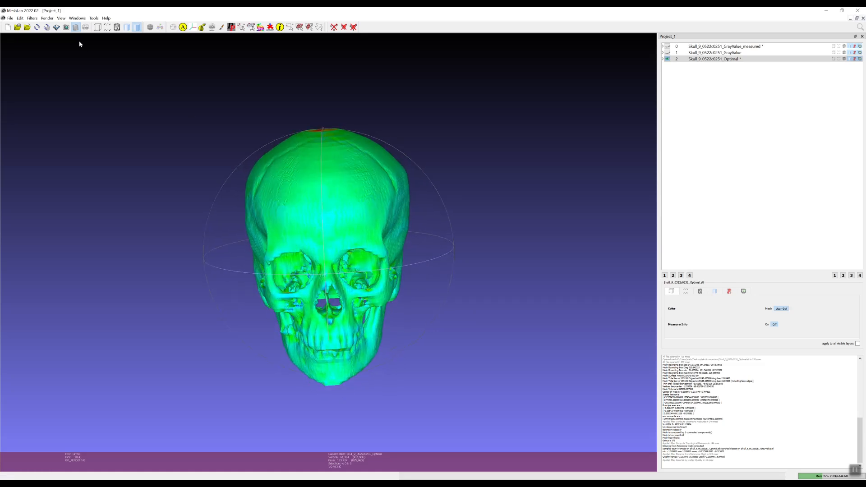
# - Show the vertex quality histogram for the Optimal mesh, compare it with the measured GrayValue layer, and inspect the coloured skull including its underside
pyautogui.click(47, 19)
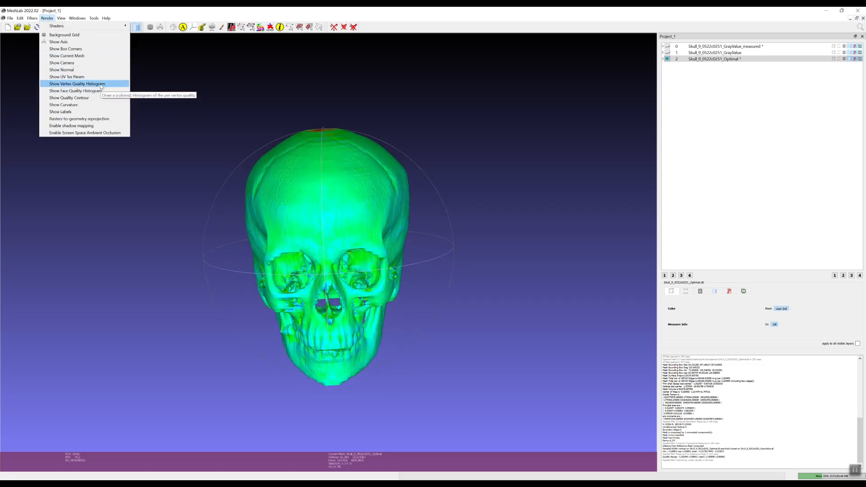
pyautogui.click(108, 84)
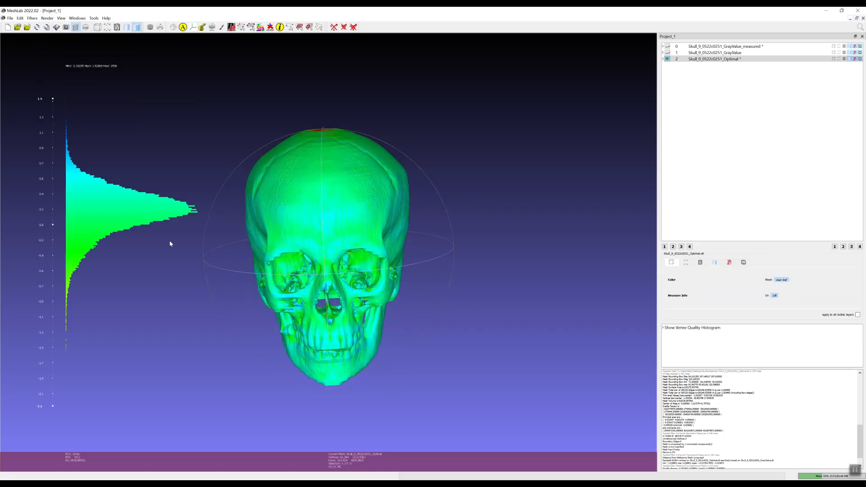
pyautogui.click(667, 46)
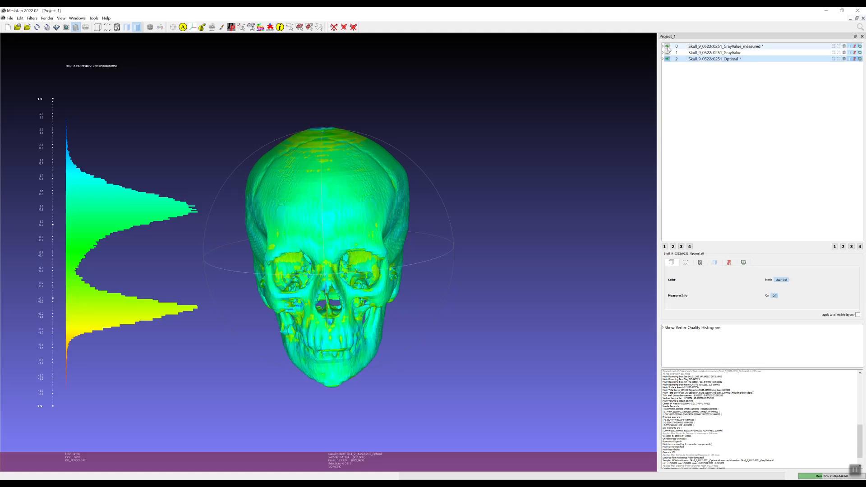
pyautogui.click(713, 47)
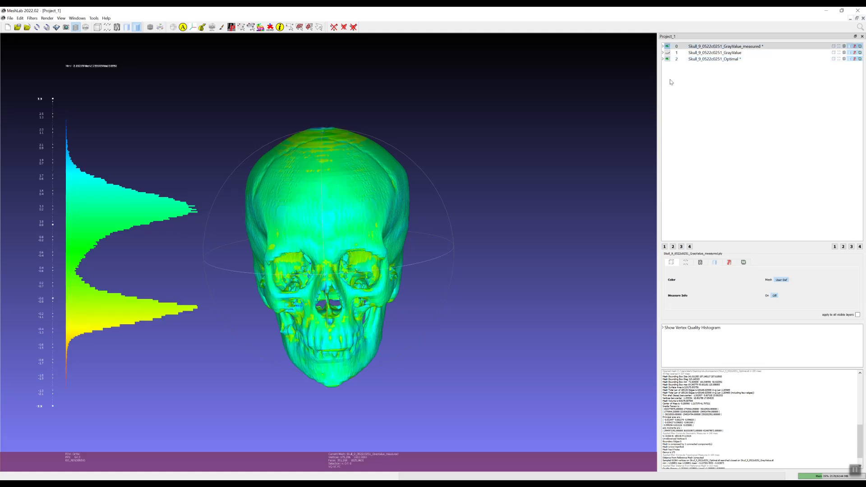
pyautogui.click(668, 47)
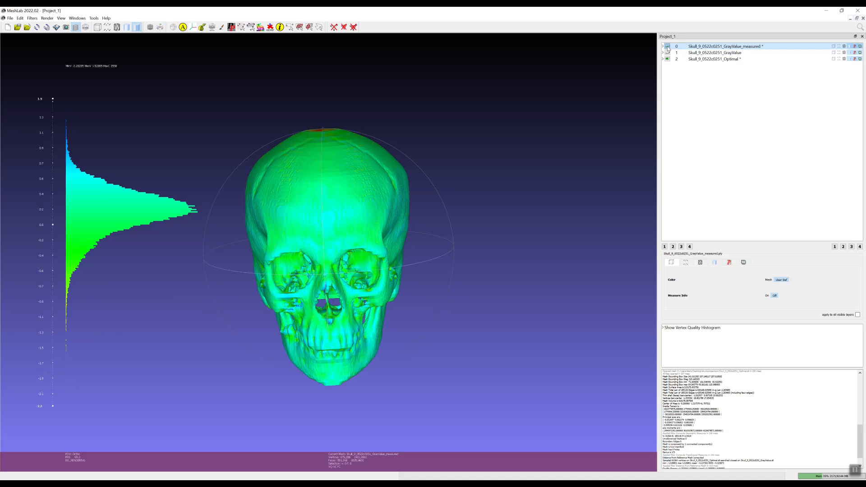
pyautogui.click(696, 59)
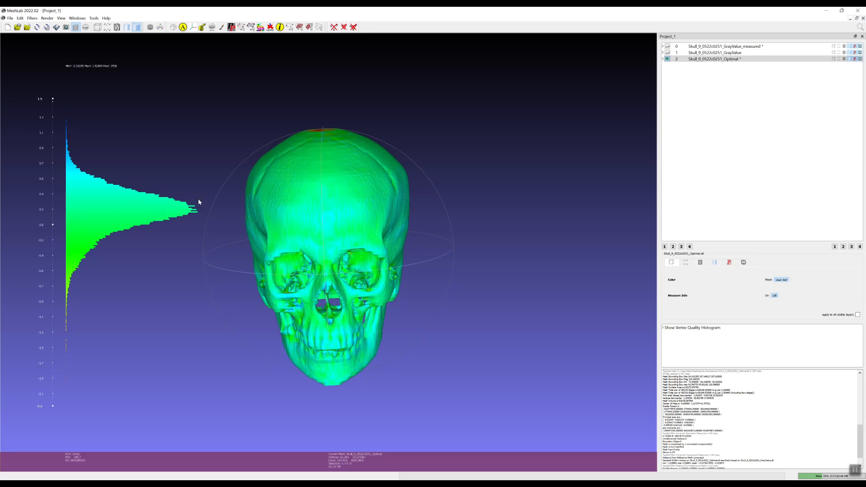
pyautogui.scroll(3, 361, 221)
pyautogui.scroll(-4, 364, 220)
pyautogui.moveTo(303, 164); pyautogui.dragTo(335, 343)
pyautogui.scroll(-3, 339, 323)
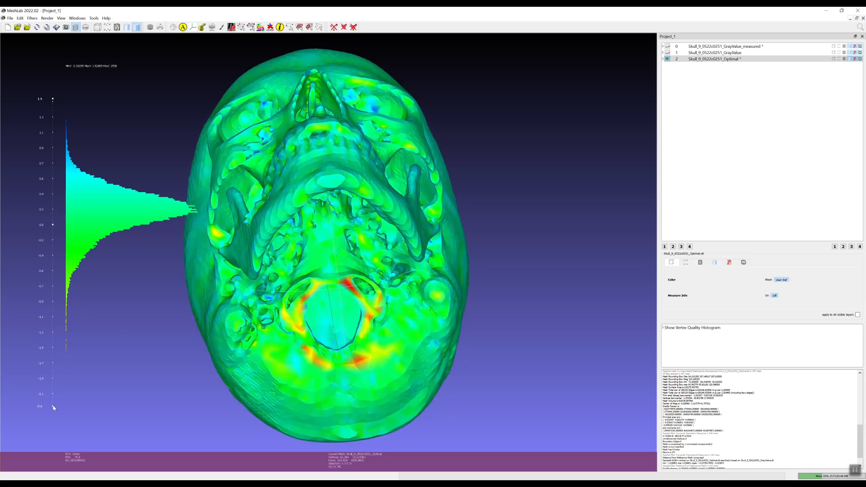
pyautogui.moveTo(303, 171); pyautogui.dragTo(321, 300)
# - Display only the measured GrayValue layer with its quality histogram and examine the skull's distance colours from the front, top and both sides
pyautogui.click(667, 46)
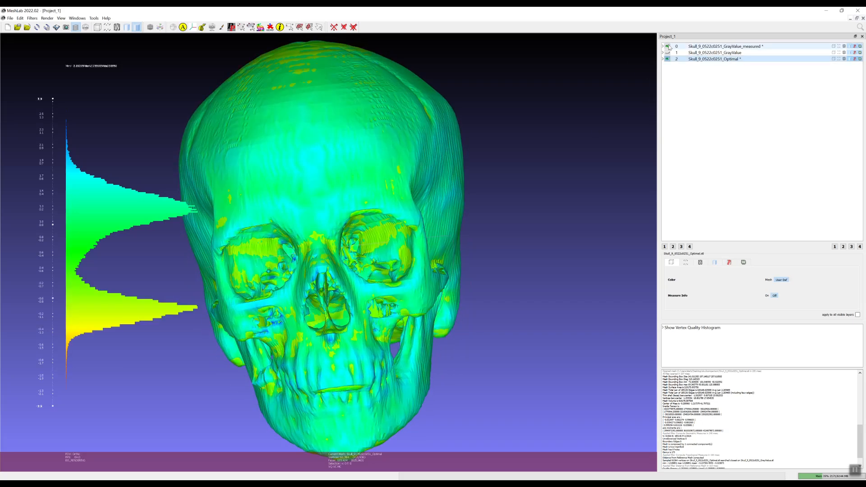
pyautogui.click(701, 46)
pyautogui.moveTo(225, 299); pyautogui.dragTo(336, 280)
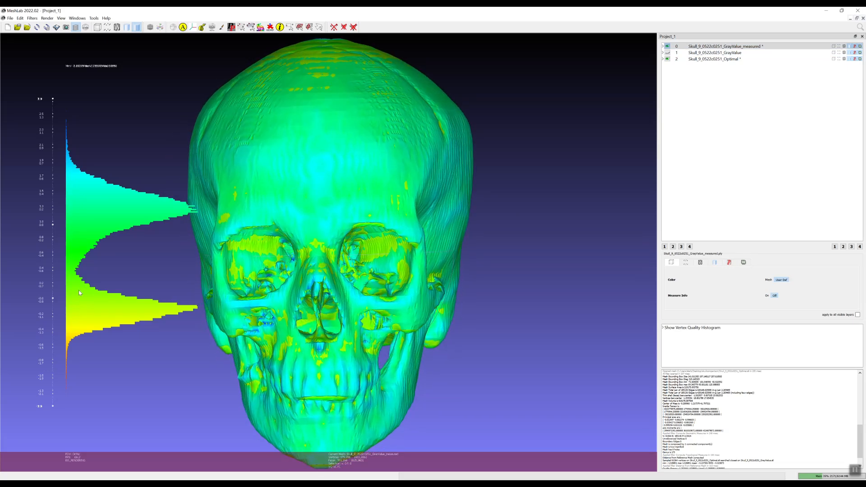
pyautogui.click(668, 59)
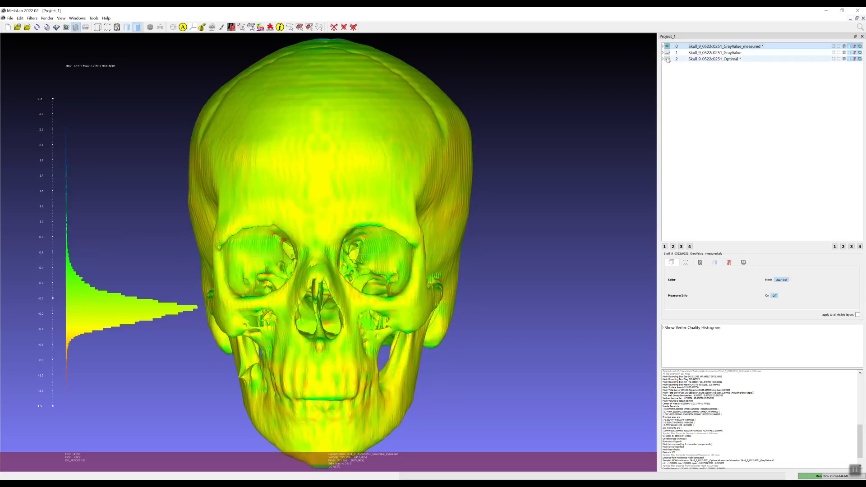
pyautogui.moveTo(134, 329); pyautogui.dragTo(439, 201)
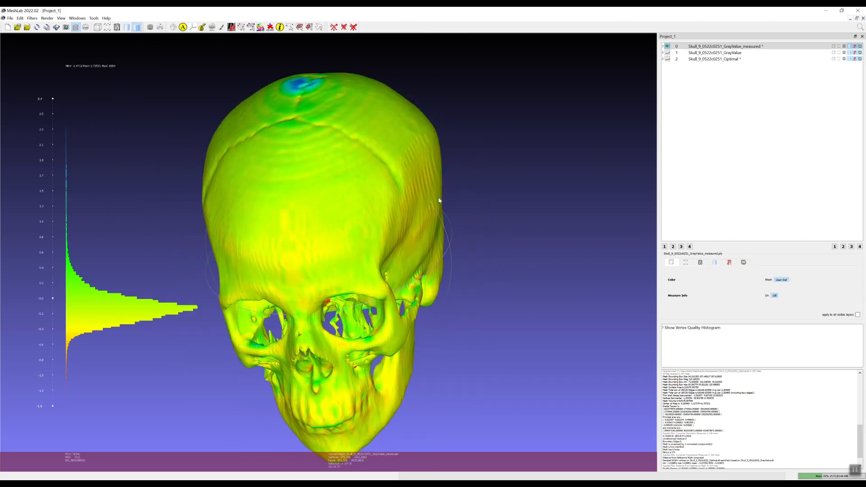
pyautogui.scroll(-2, 767, 416)
pyautogui.scroll(10, 766, 413)
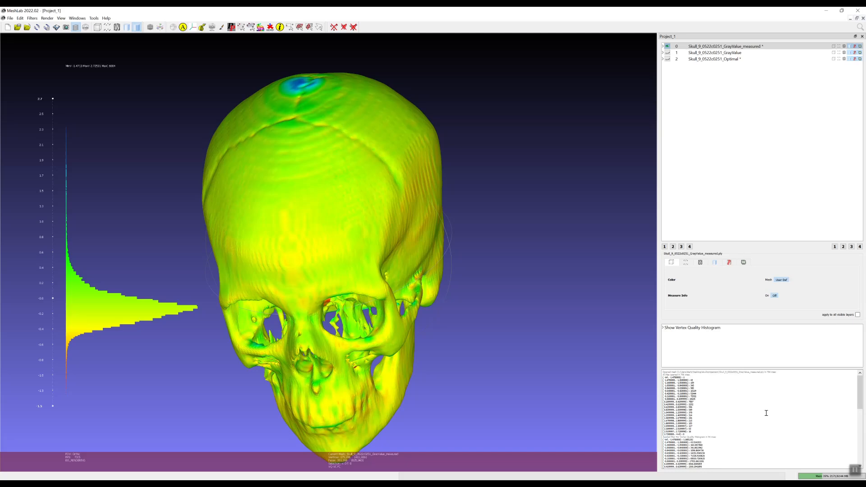
pyautogui.moveTo(356, 252); pyautogui.dragTo(418, 255)
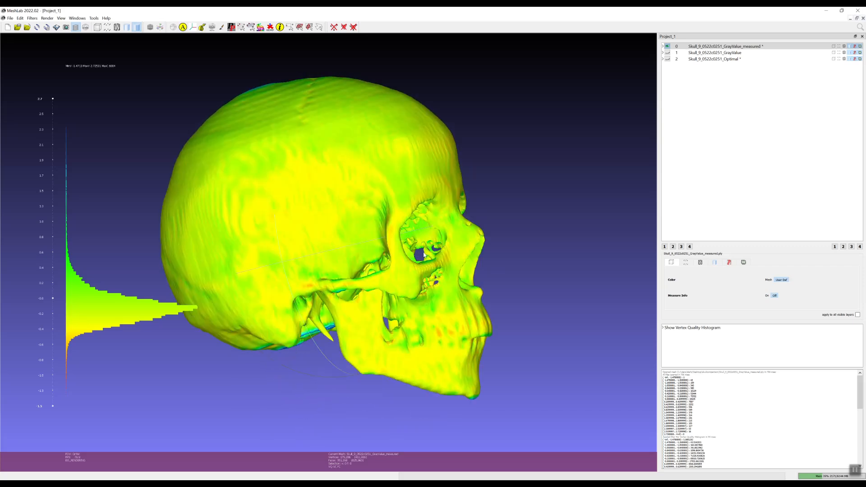
pyautogui.moveTo(425, 302); pyautogui.dragTo(319, 256)
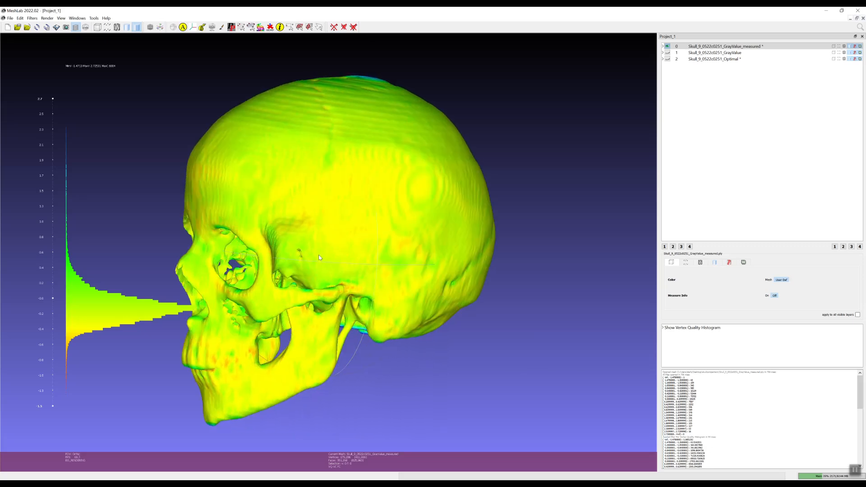